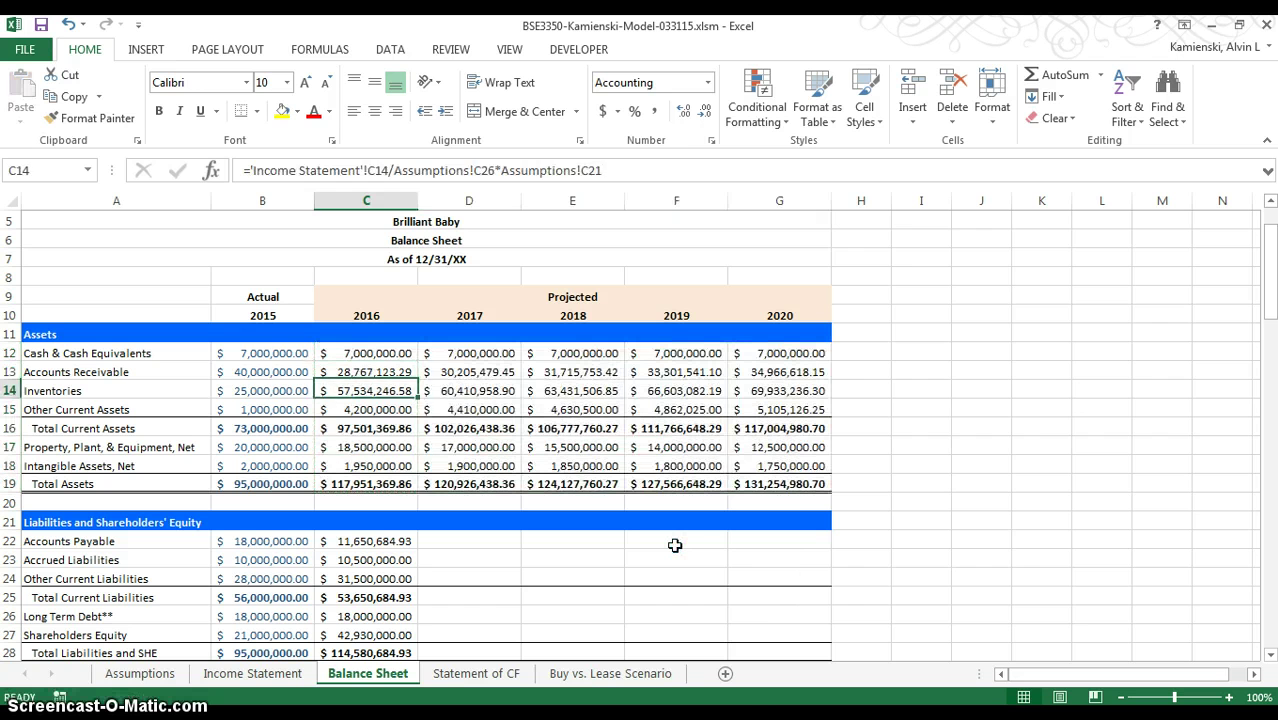
# - Copy the 2016 liabilities and shareholders' equity formulas in C22:C28 across the 2017 to 2020 columns
pyautogui.press('Down')
pyautogui.press('Down')
pyautogui.press('Down')
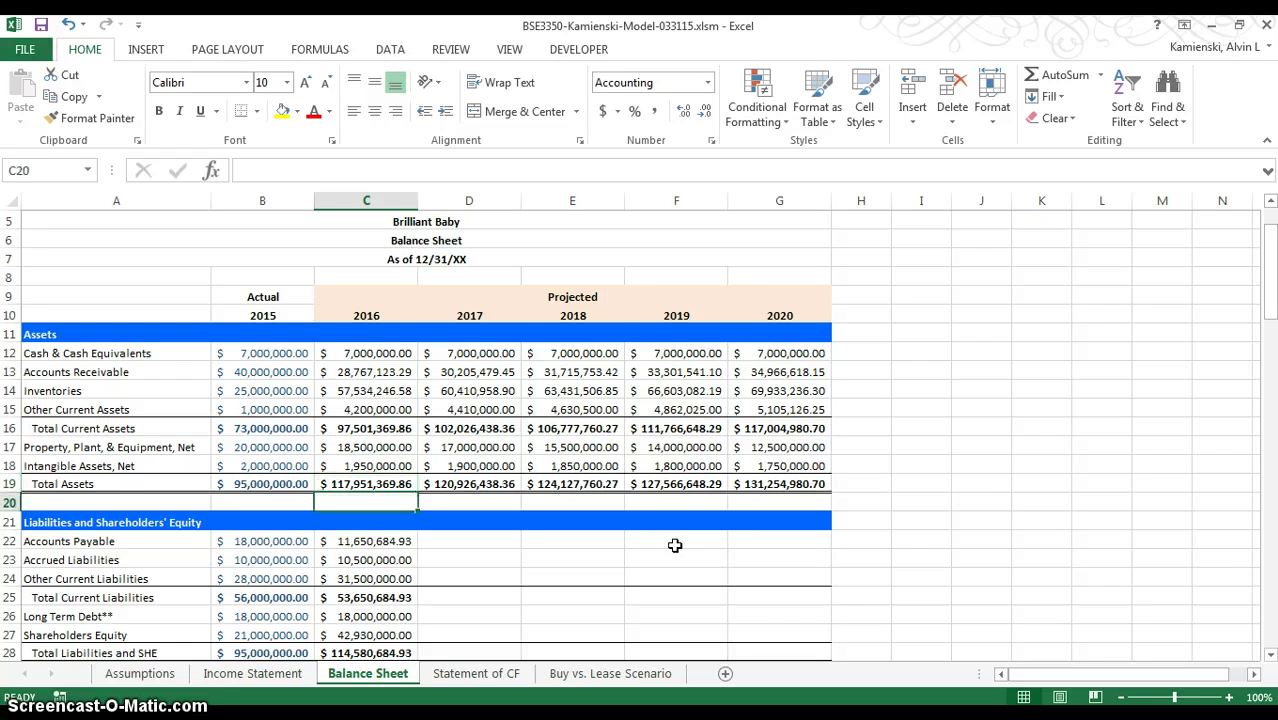
pyautogui.hotkey('shift', 'Down')
pyautogui.hotkey('shift', 'Down')
pyautogui.hotkey('shift', 'Down')
pyautogui.hotkey('shift', 'Down')
pyautogui.hotkey('shift', 'Down')
pyautogui.hotkey('shift', 'Down')
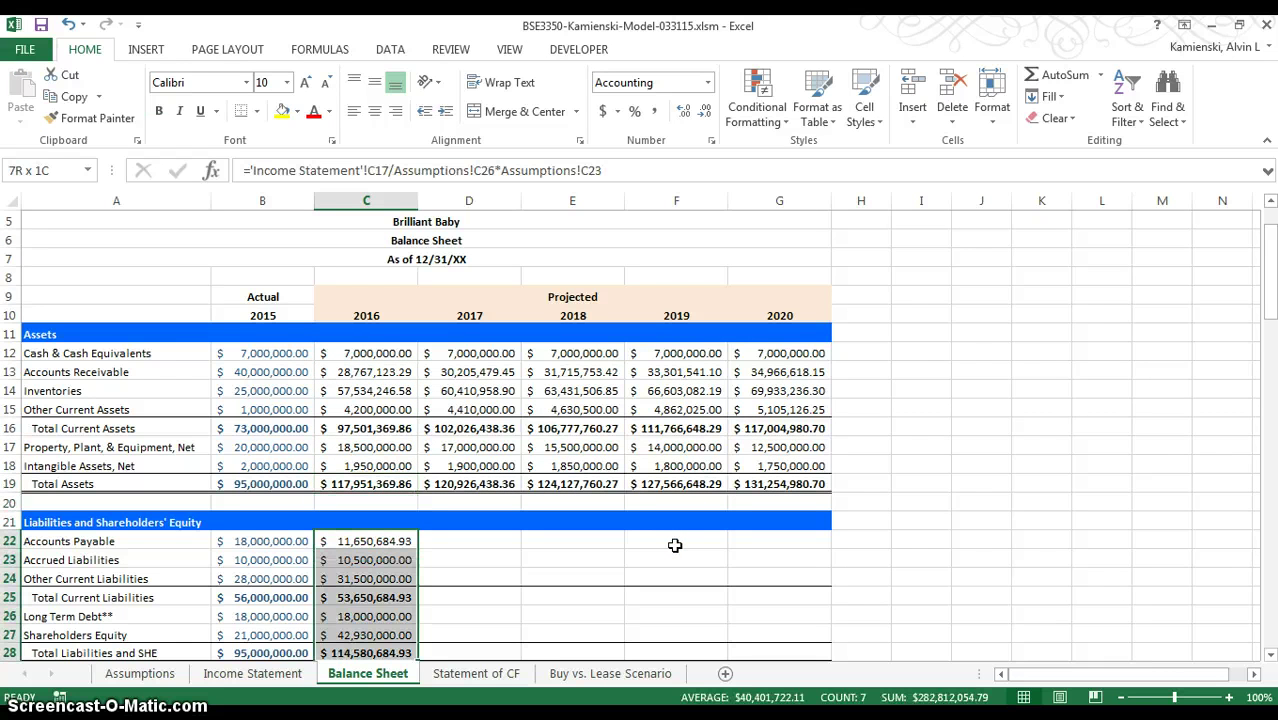
pyautogui.hotkey('ctrl', 'c')
pyautogui.hotkey('shift', 'Right')
pyautogui.hotkey('shift', 'Right')
pyautogui.hotkey('shift', 'Right')
pyautogui.hotkey('shift', 'Right')
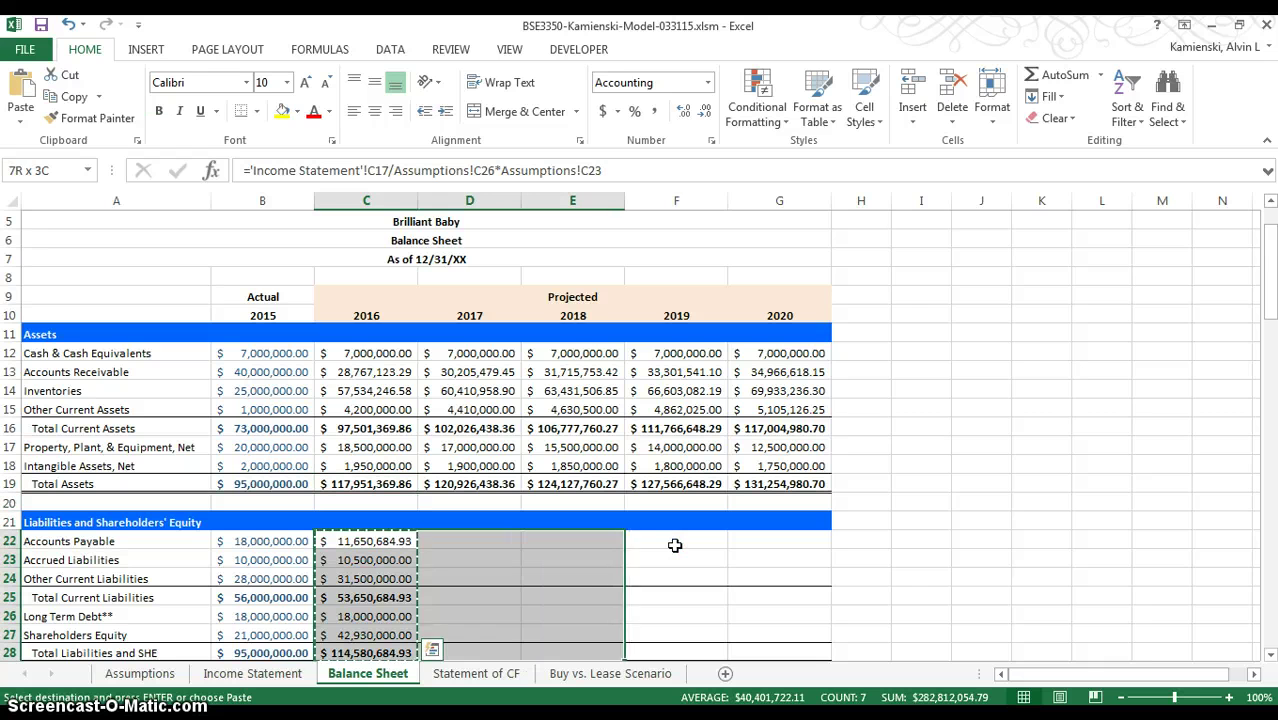
pyautogui.press('Return')
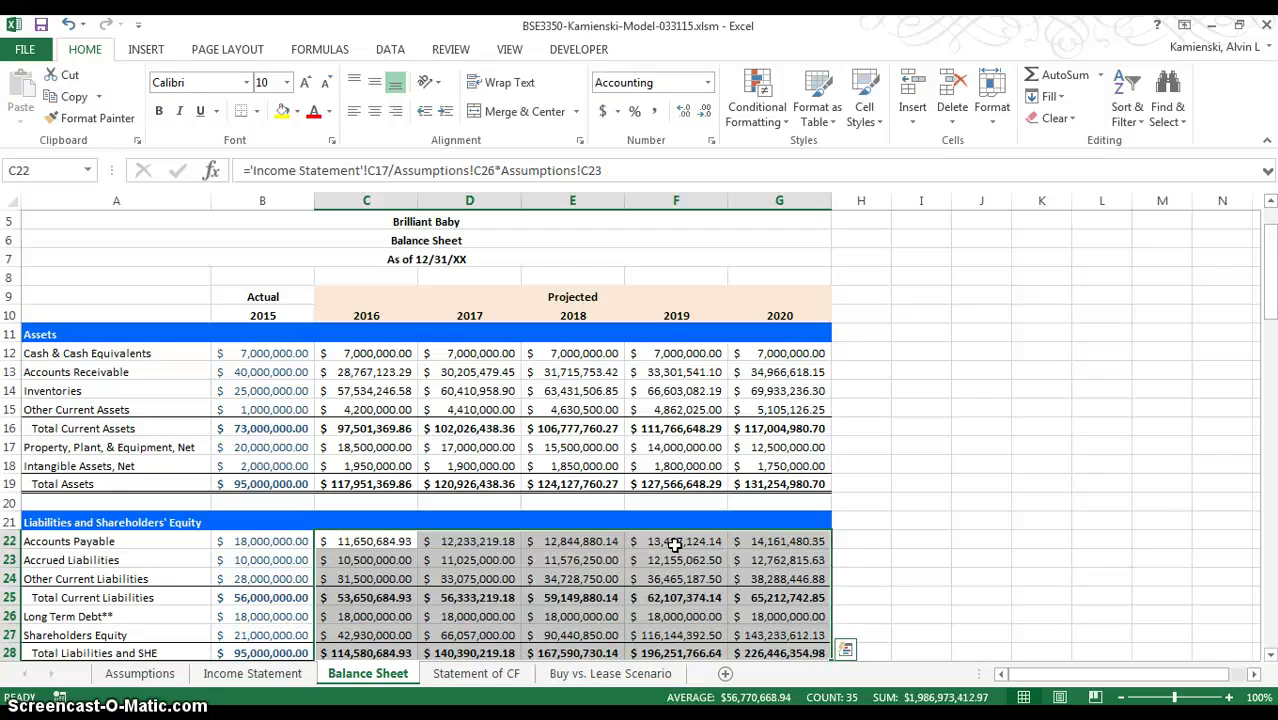
# - On the Statement of CF sheet, link 2016 Net Income in C12 to Net Income in 'Income Statement'!C33
pyautogui.hotkey('ctrl', 'pagedown')
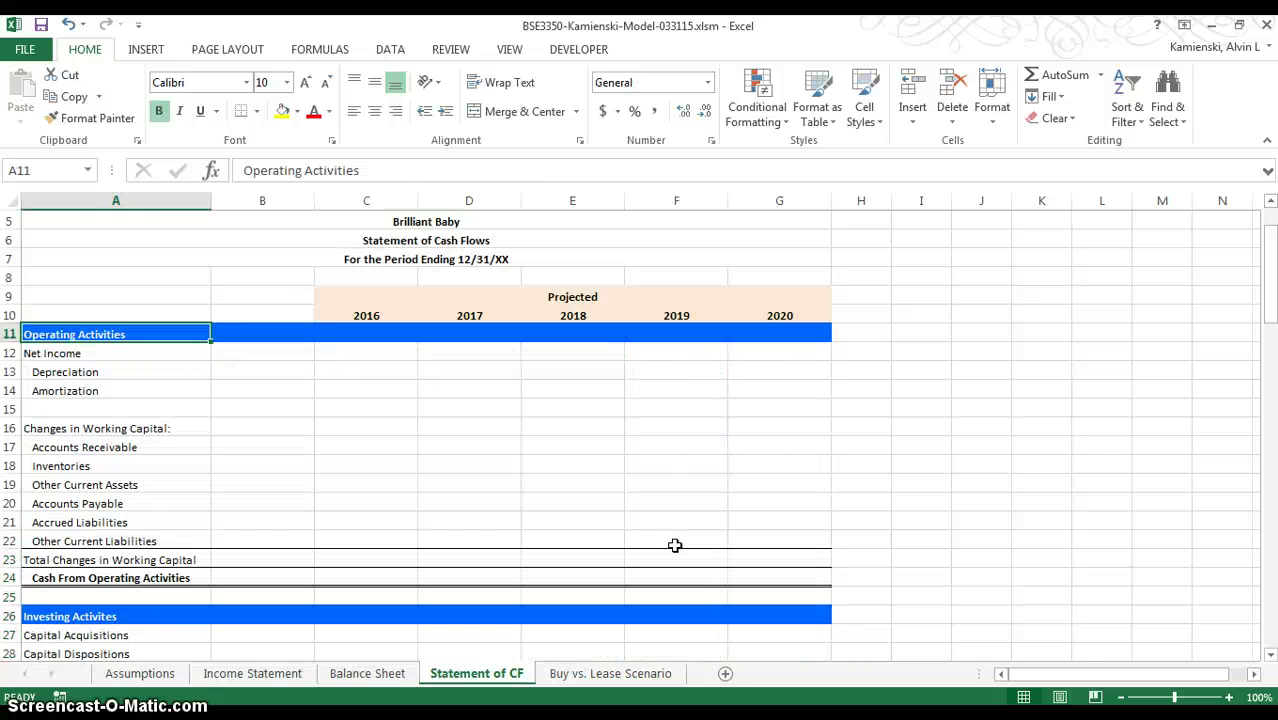
pyautogui.press('Right')
pyautogui.press('Down')
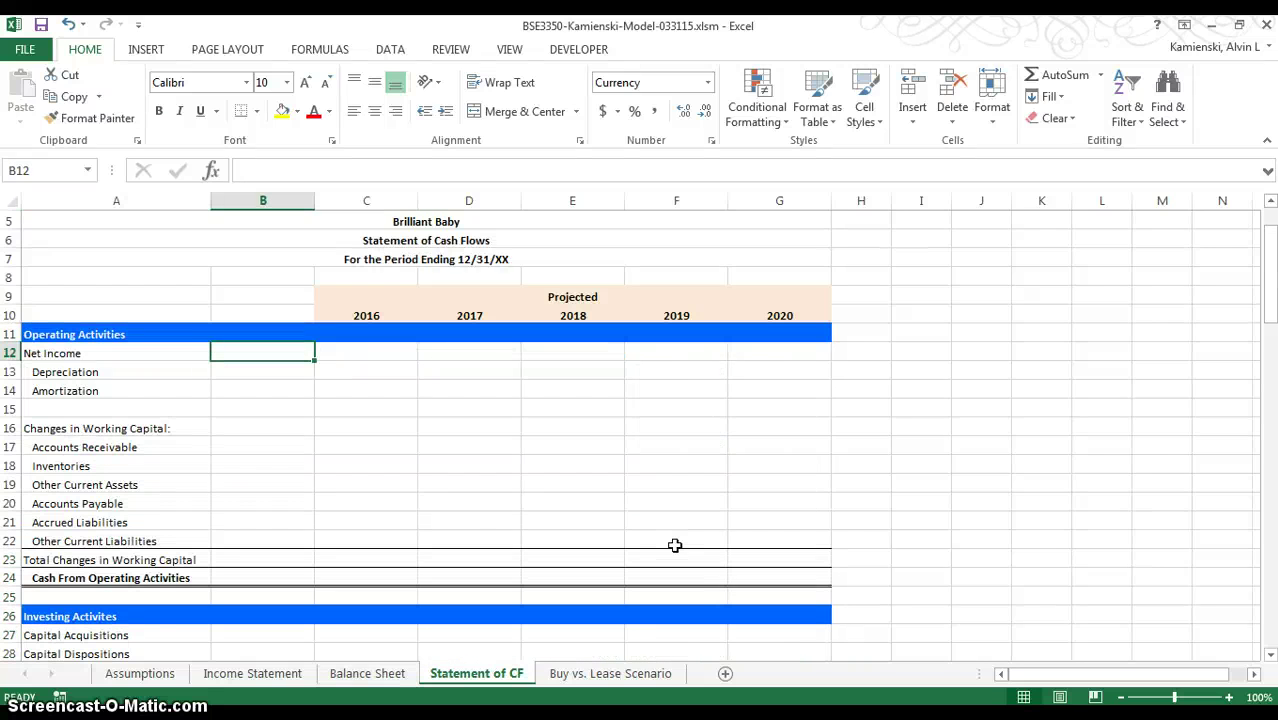
pyautogui.press('Right')
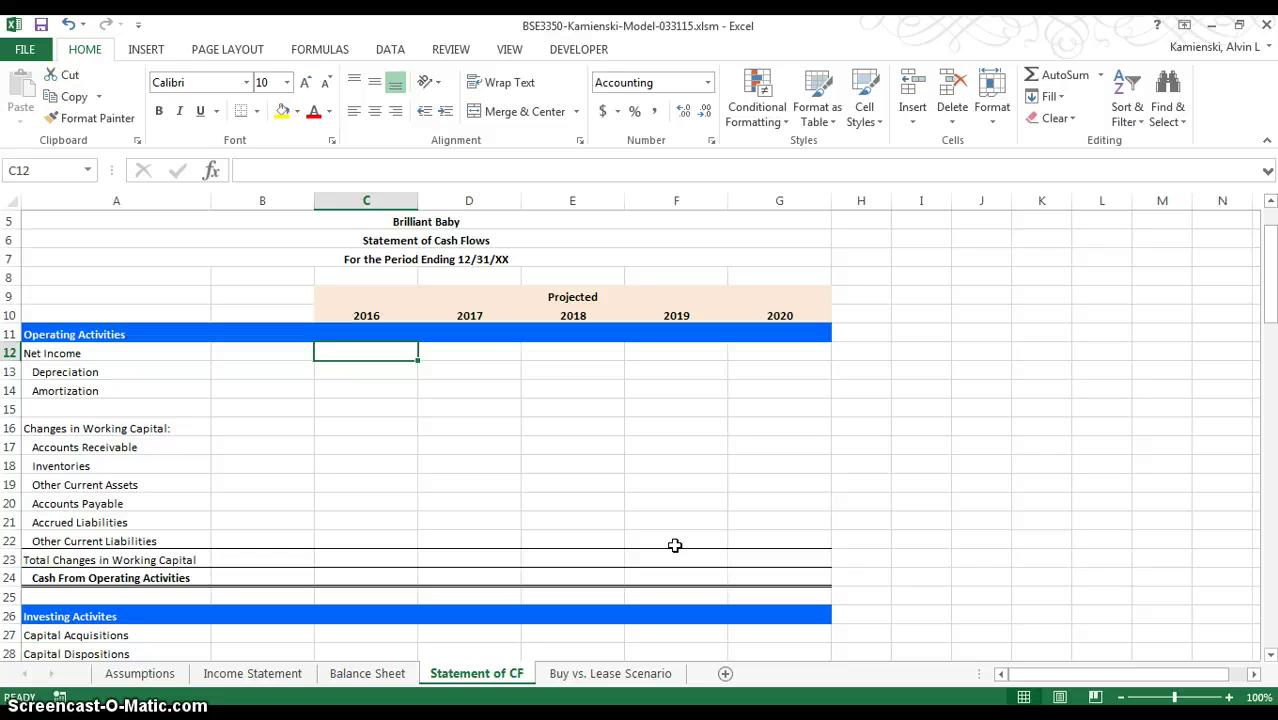
pyautogui.write('=')
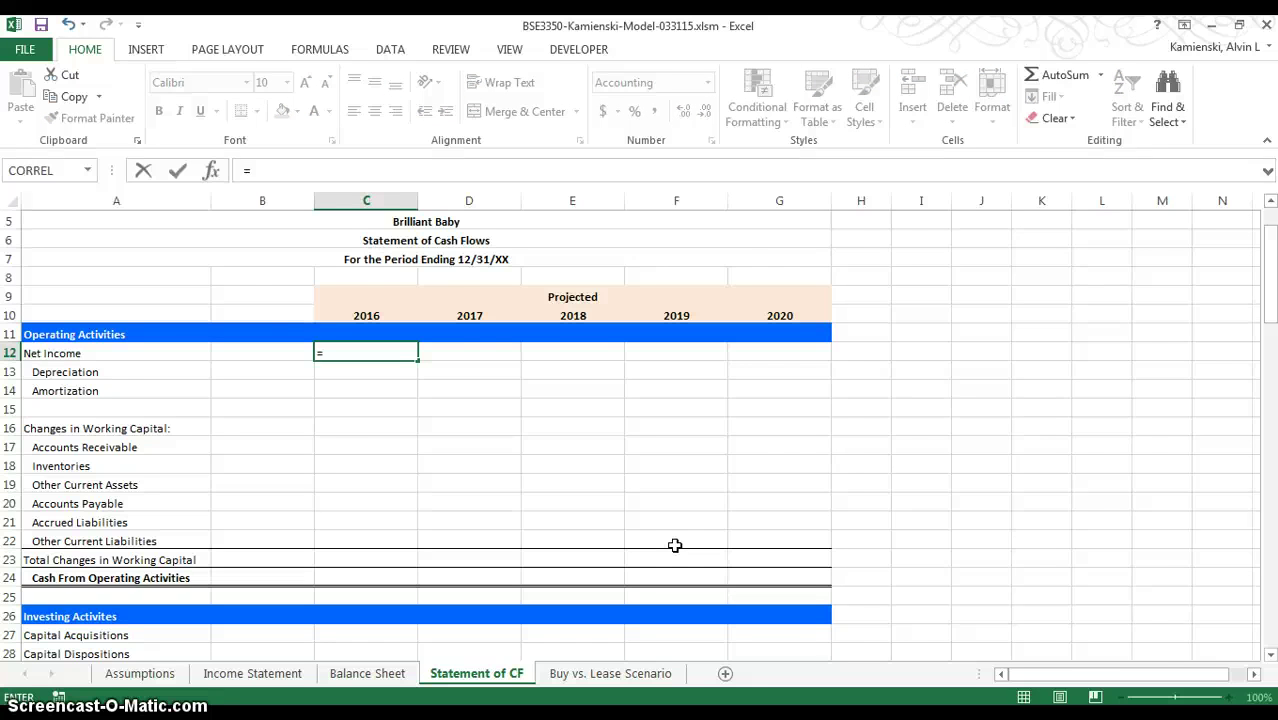
pyautogui.hotkey('ctrl', 'pageup')
pyautogui.hotkey('ctrl', 'pageup')
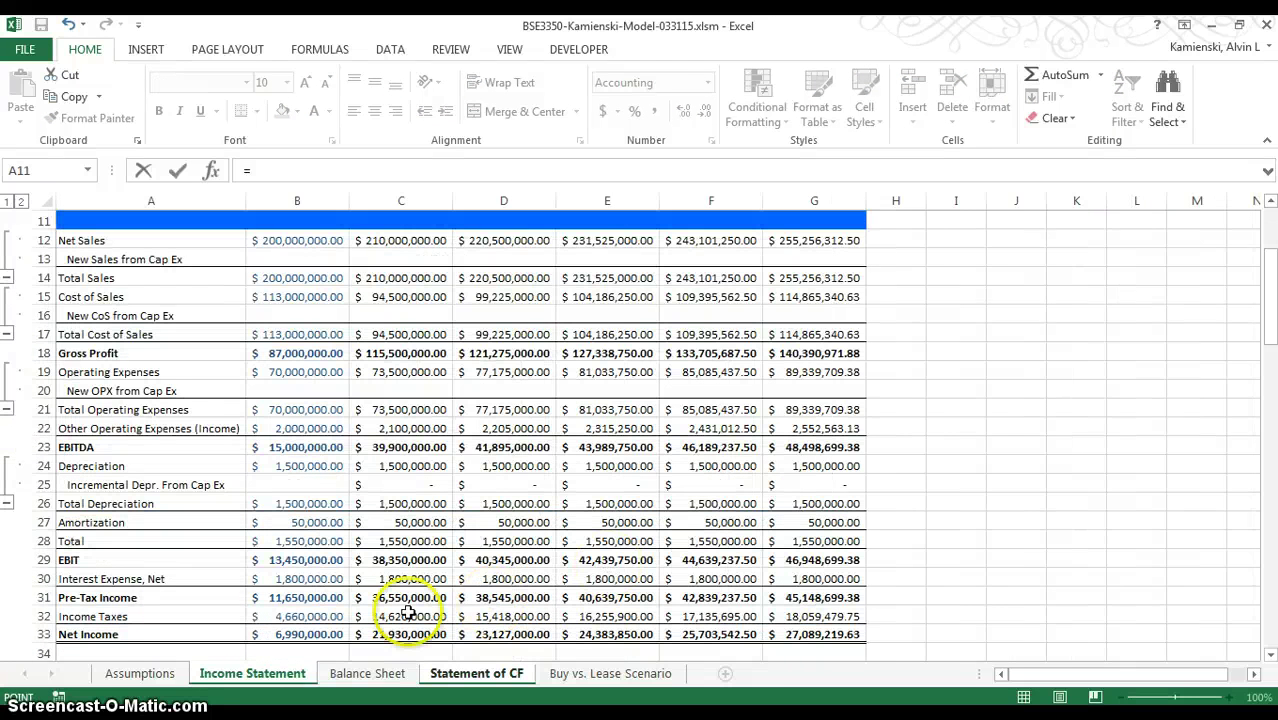
pyautogui.click(403, 636)
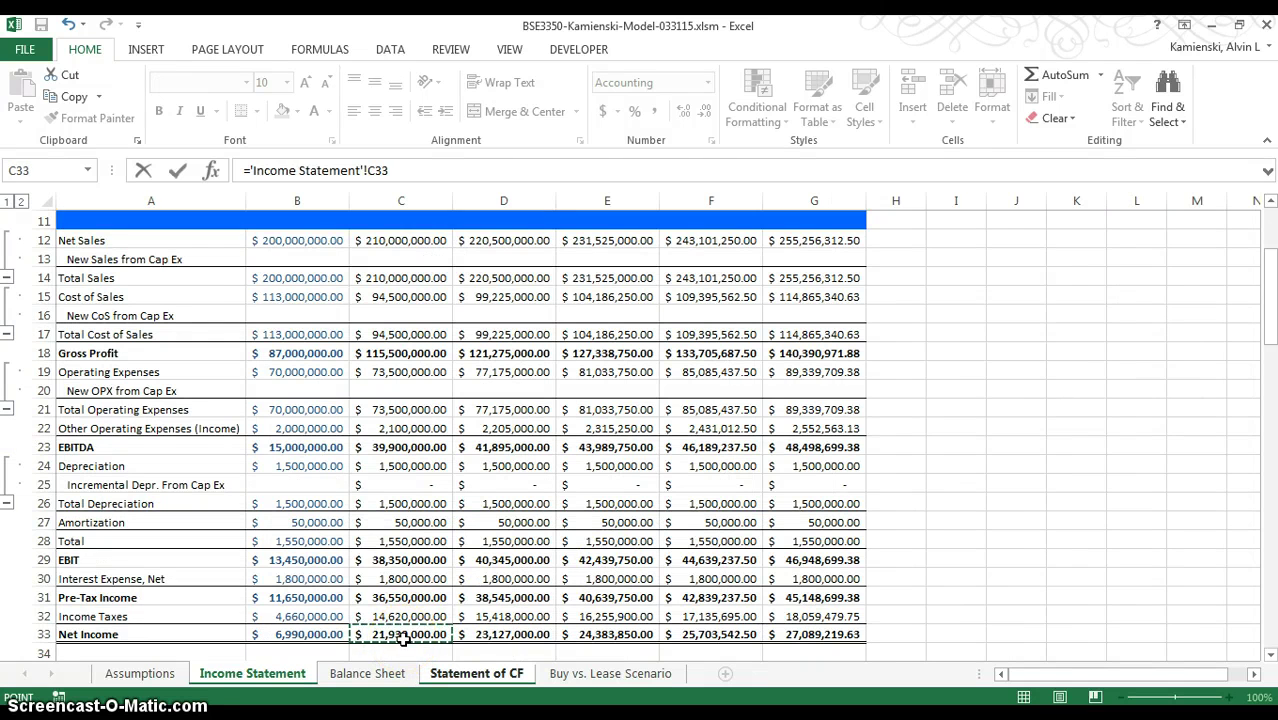
pyautogui.press('Return')
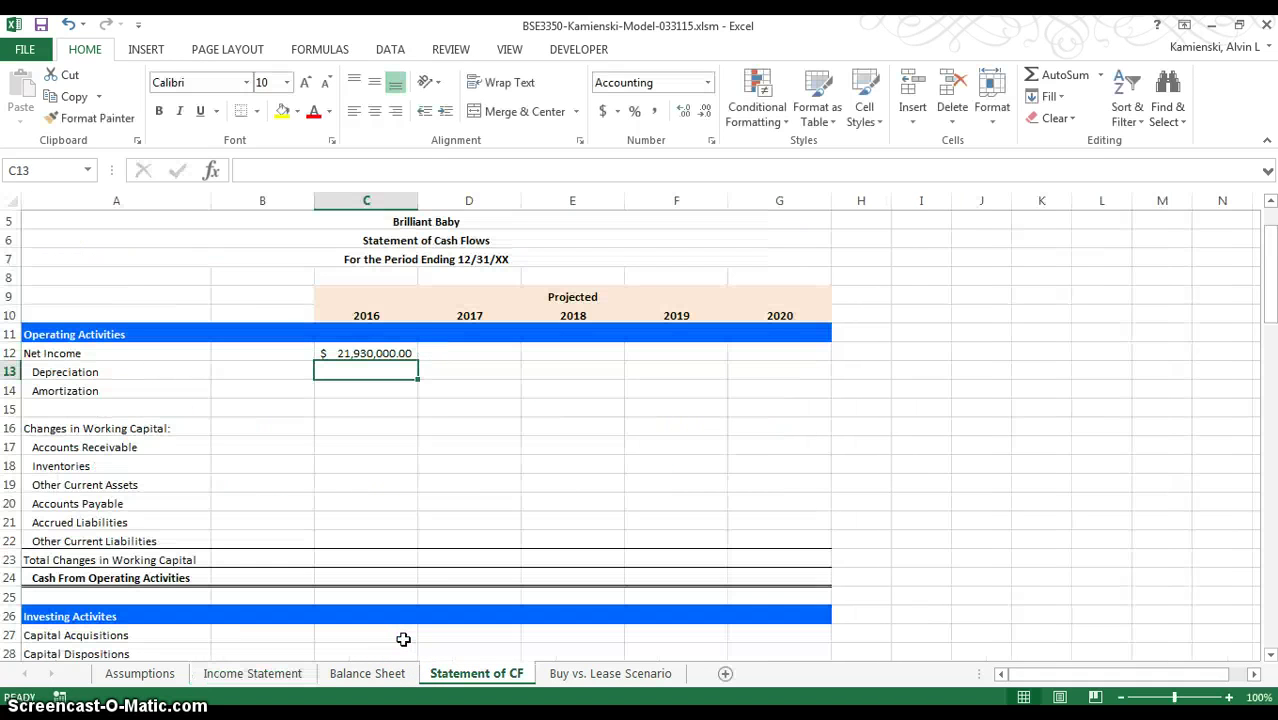
# - Link 2016 Depreciation in C13 to Total Depreciation in Assumptions!C31
pyautogui.write('=')
pyautogui.hotkey('ctrl', 'pageup')
pyautogui.hotkey('ctrl', 'pageup')
pyautogui.hotkey('ctrl', 'pageup')
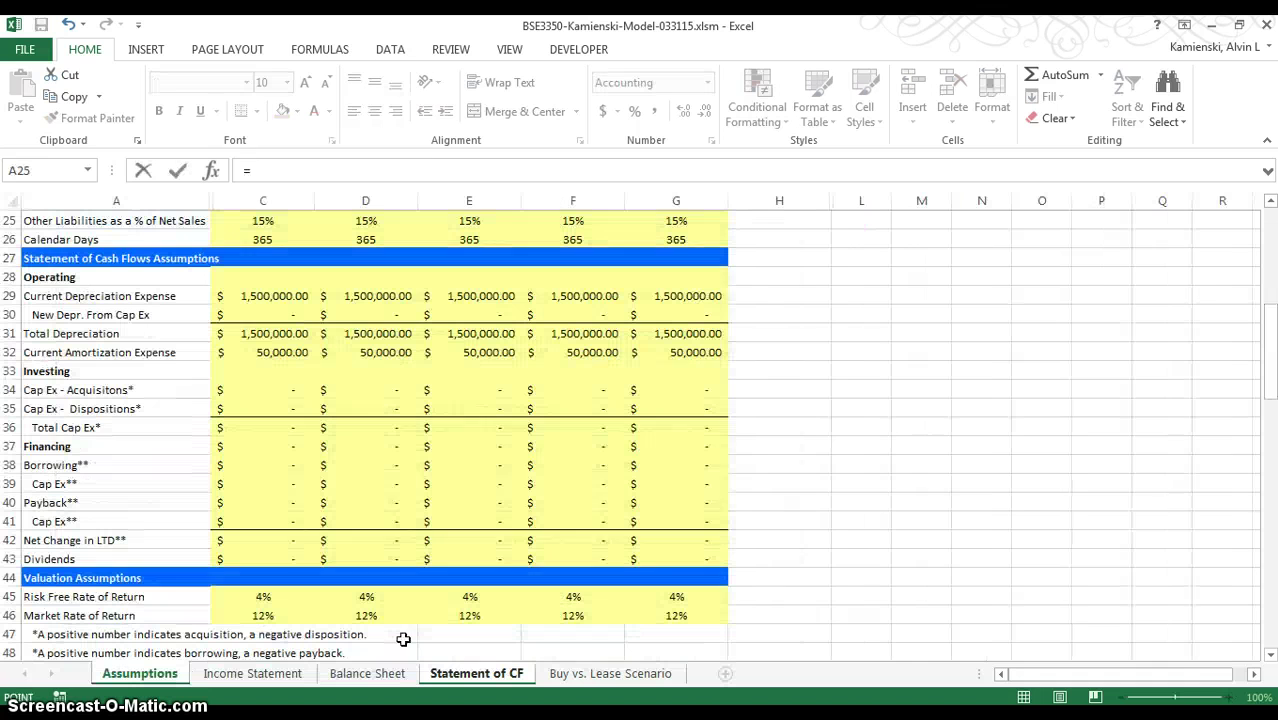
pyautogui.click(297, 334)
pyautogui.press('Return')
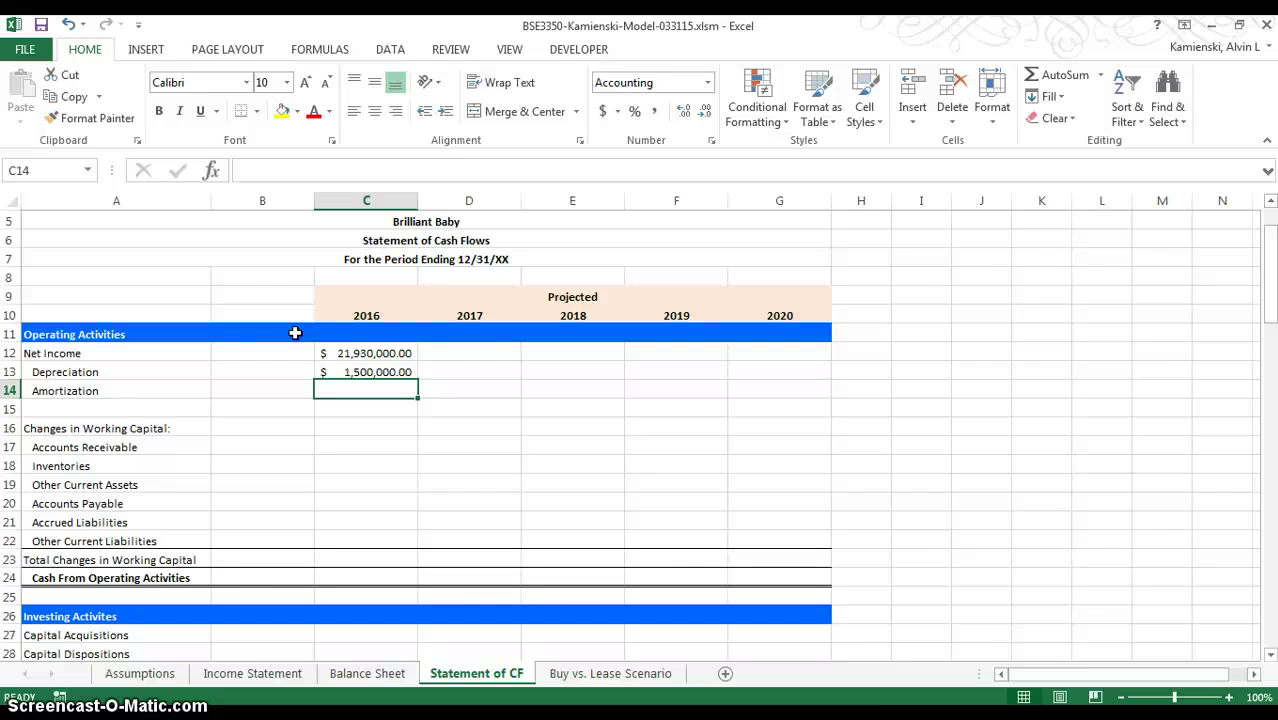
# - Copy the 2016 Depreciation formula down to the Amortization row in C14
pyautogui.press('Up')
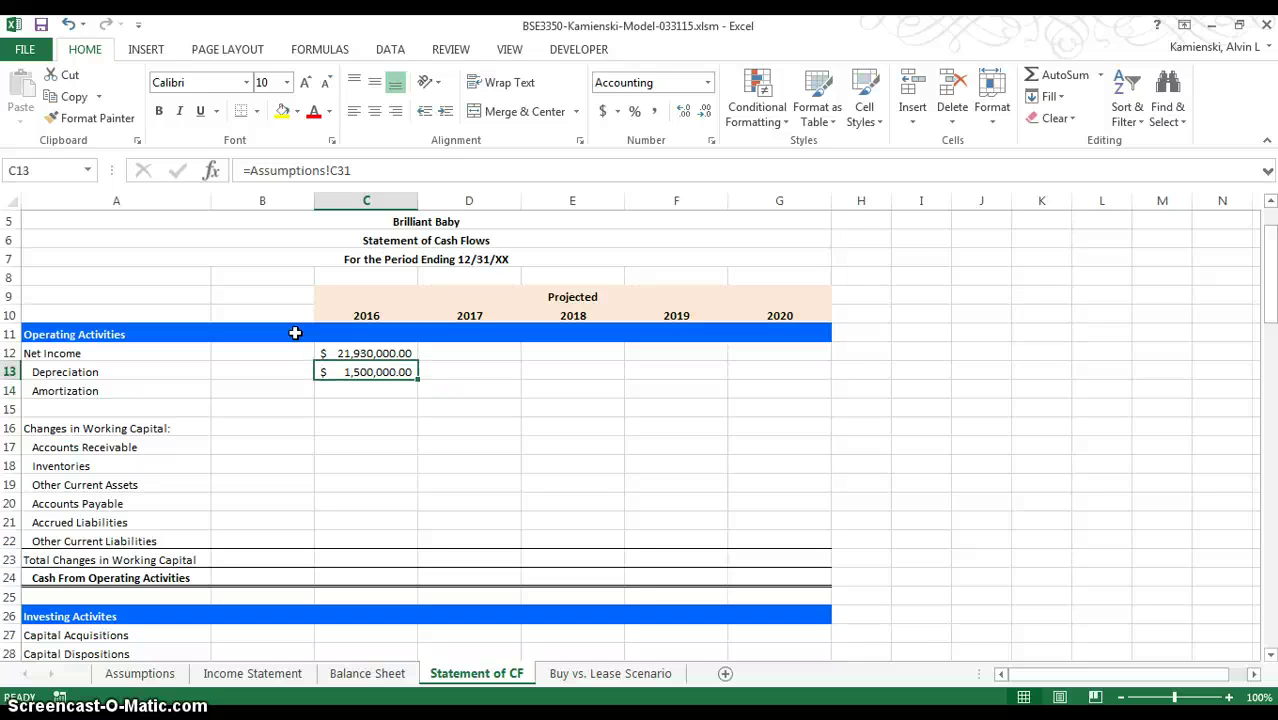
pyautogui.hotkey('ctrl', 'c')
pyautogui.press('Down')
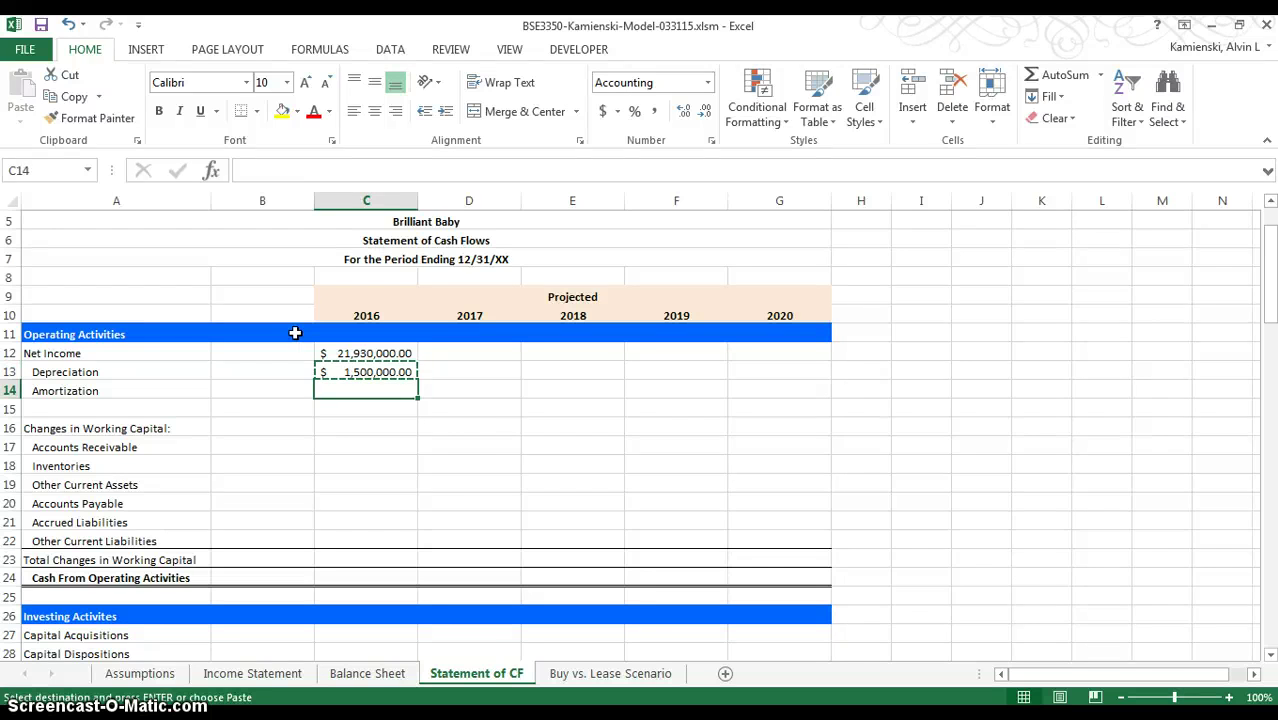
pyautogui.press('Return')
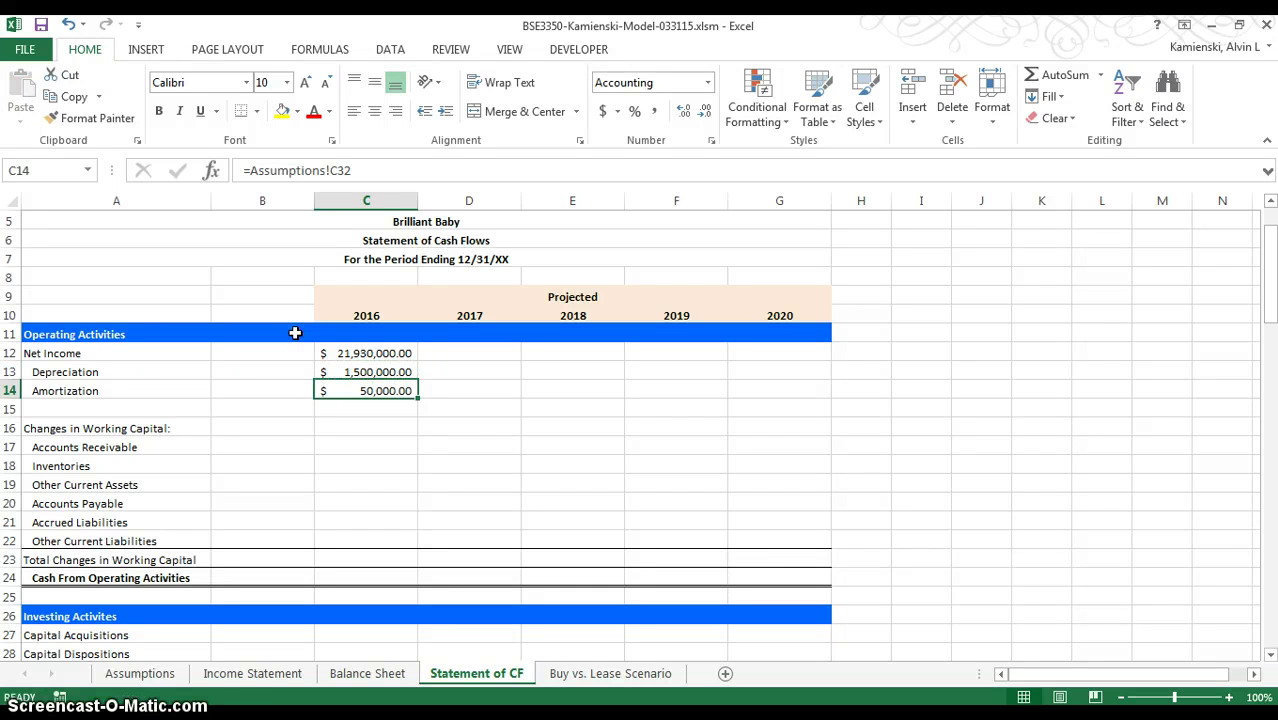
# - Calculate the 2016 Accounts Receivable change in C17 as ='Balance Sheet'!B13-'Balance Sheet'!C13
pyautogui.press('Down')
pyautogui.press('Down')
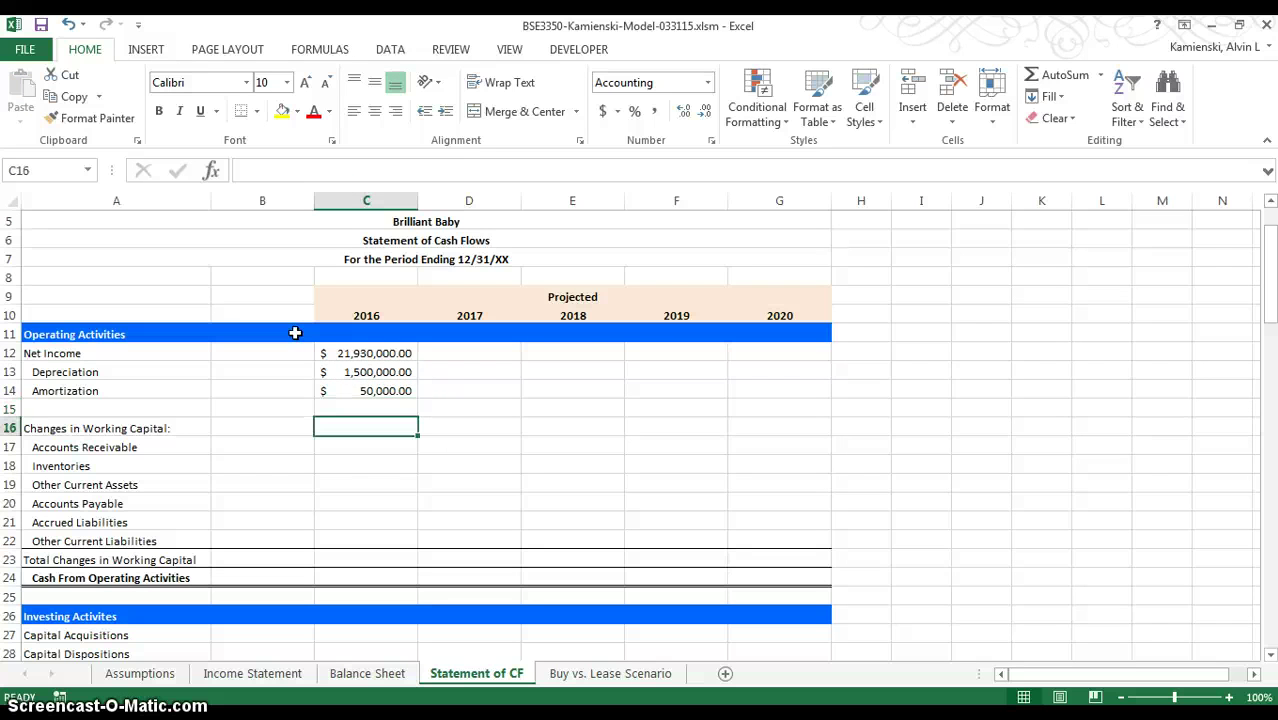
pyautogui.press('Down')
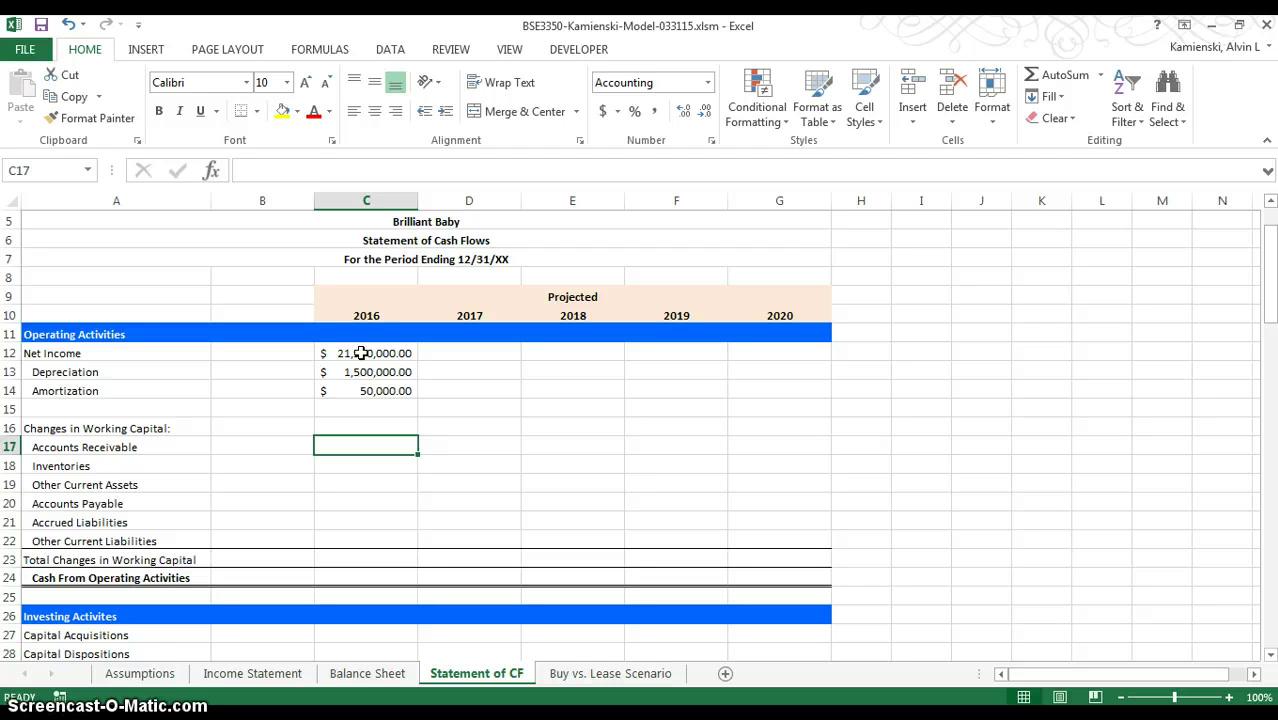
pyautogui.write('=')
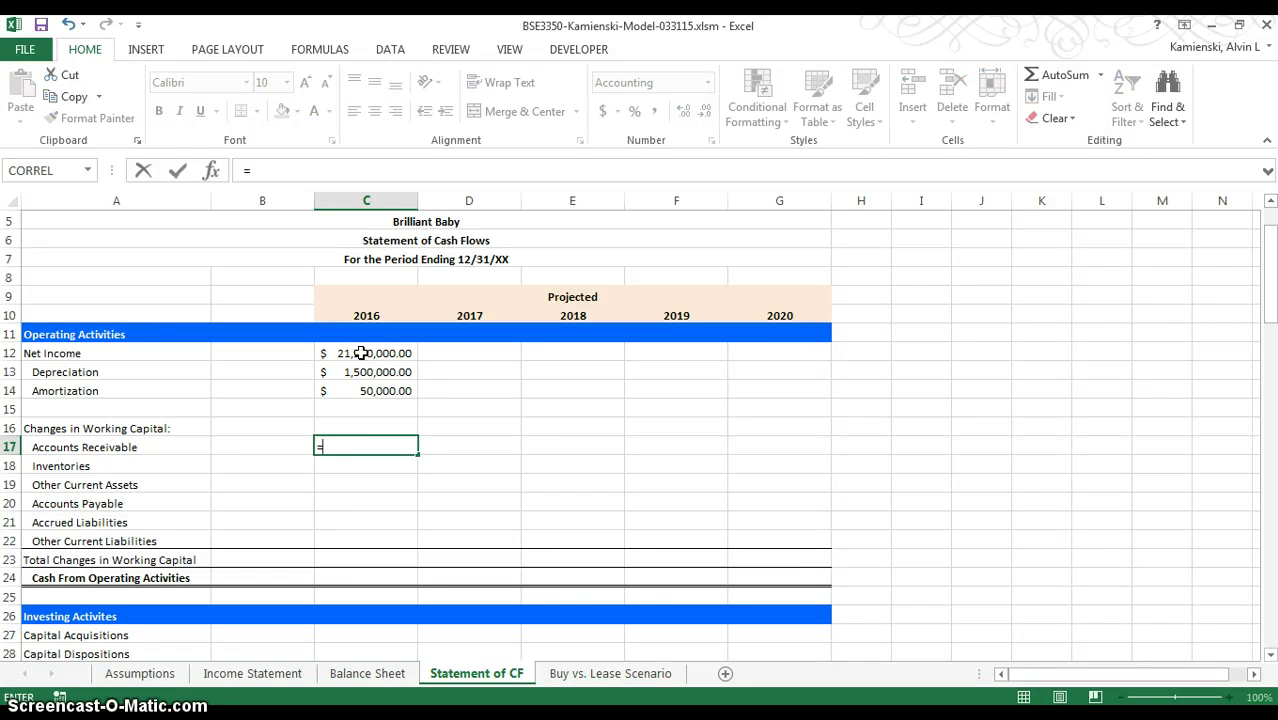
pyautogui.hotkey('ctrl', 'pageup')
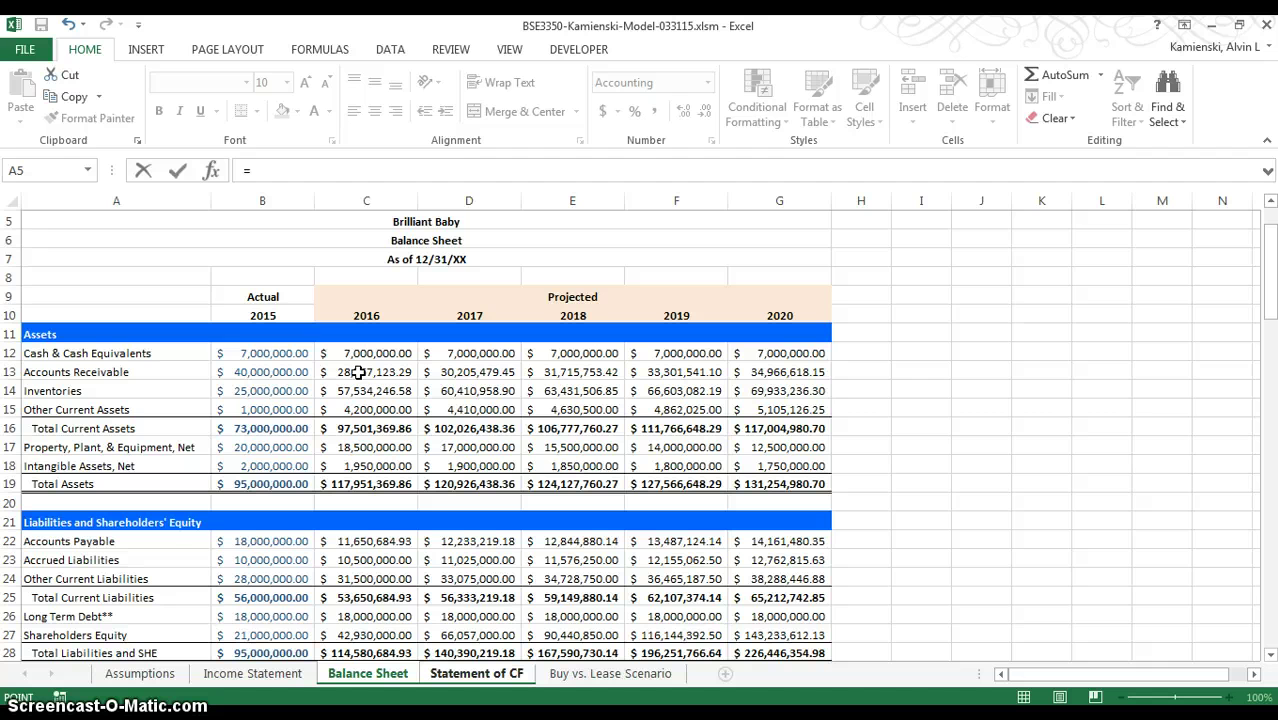
pyautogui.click(286, 372)
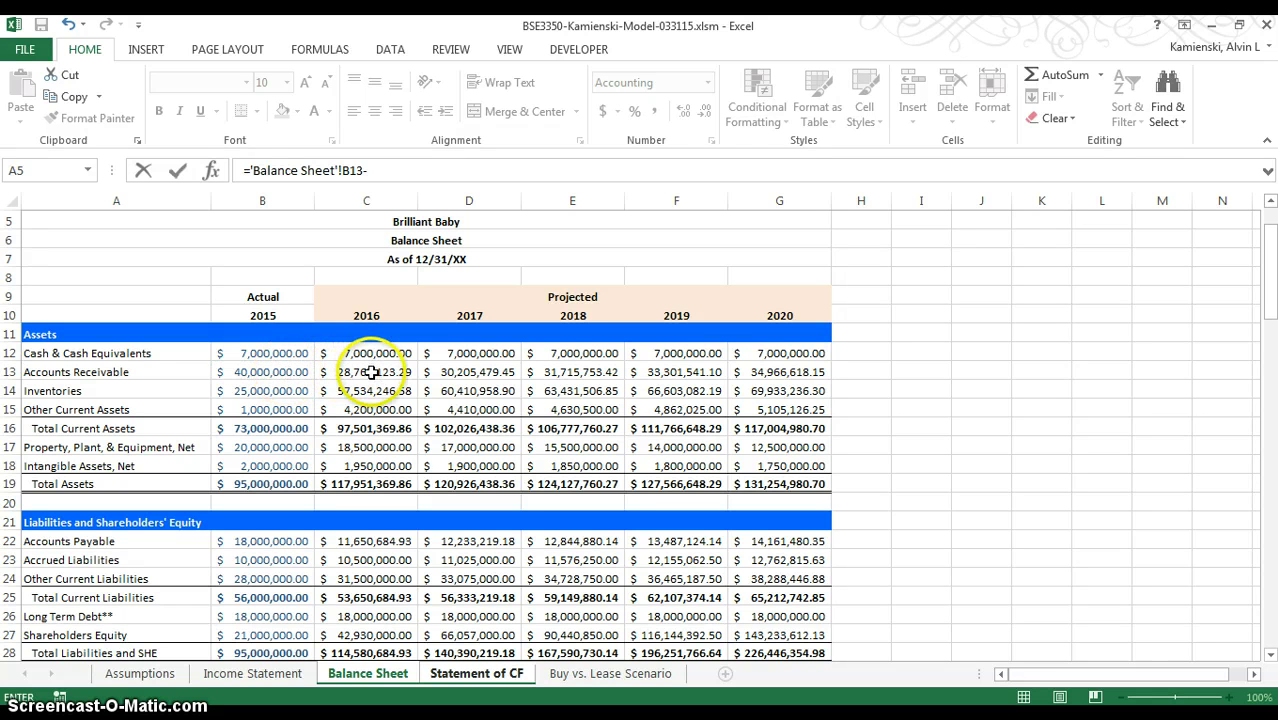
pyautogui.write('-')
pyautogui.click(371, 372)
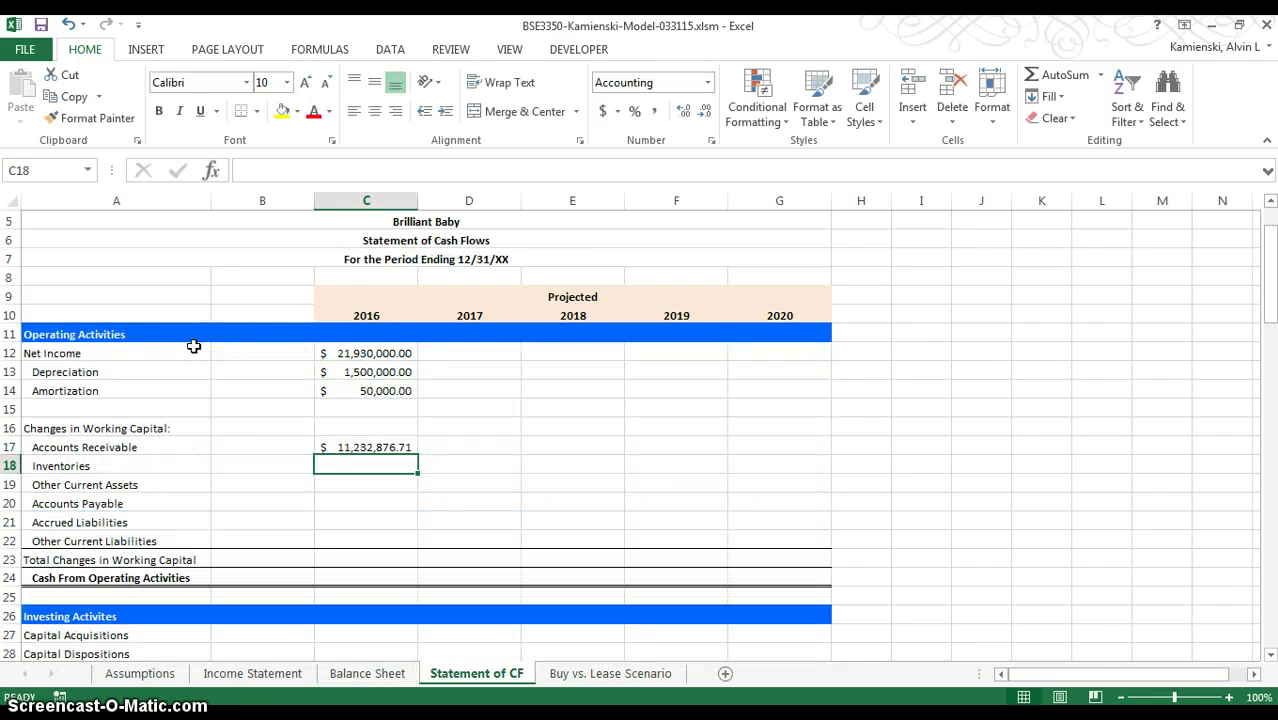
# - Copy the Accounts Receivable change formula down to Inventories and Other Current Assets in C18:C19
pyautogui.press('Up')
pyautogui.hotkey('ctrl', 'c')
pyautogui.hotkey('shift', 'Down')
pyautogui.hotkey('shift', 'Down')
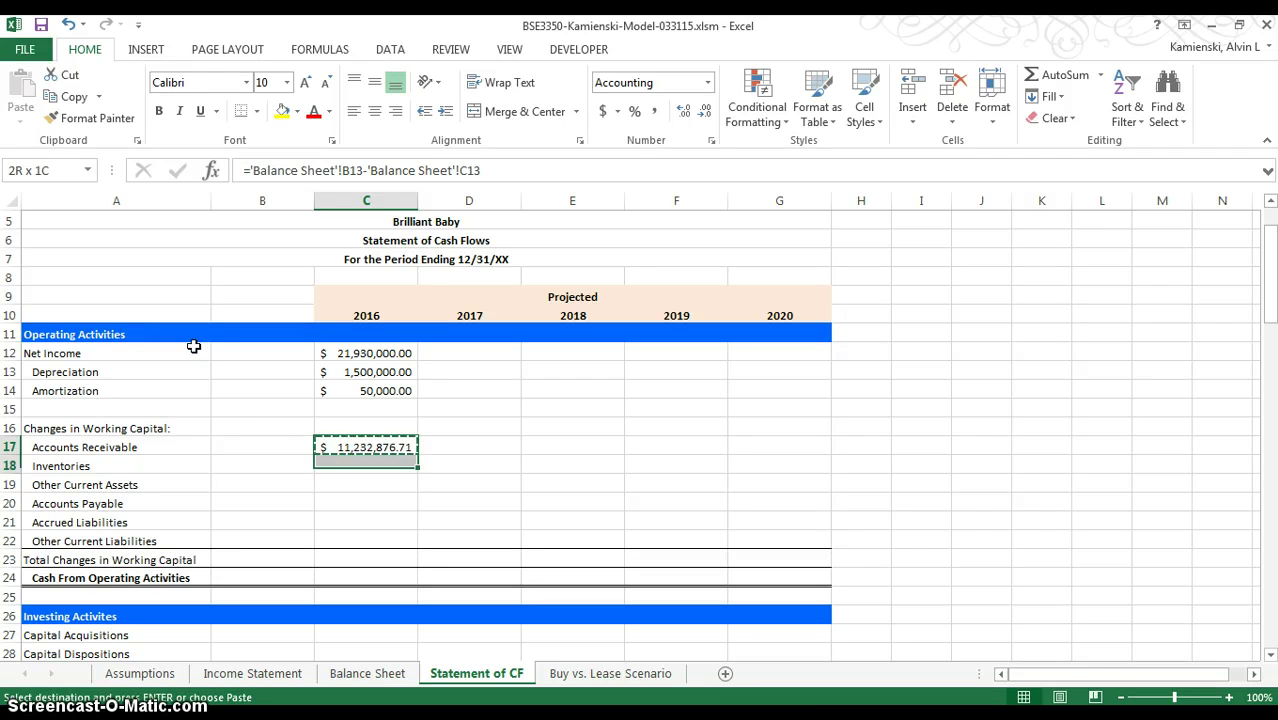
pyautogui.press('Return')
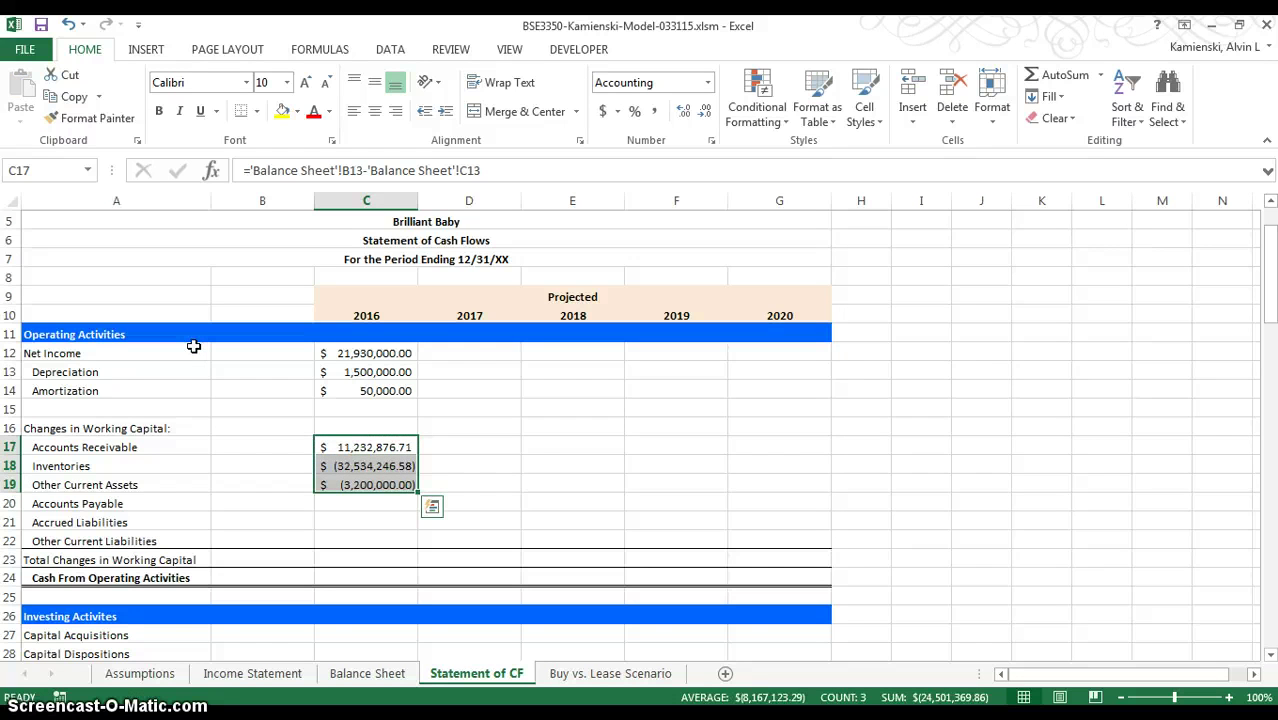
# - Calculate the 2016 Accounts Payable change in C20 as ='Balance Sheet'!C22-'Balance Sheet'!B22
pyautogui.press('Down')
pyautogui.press('Down')
pyautogui.press('Down')
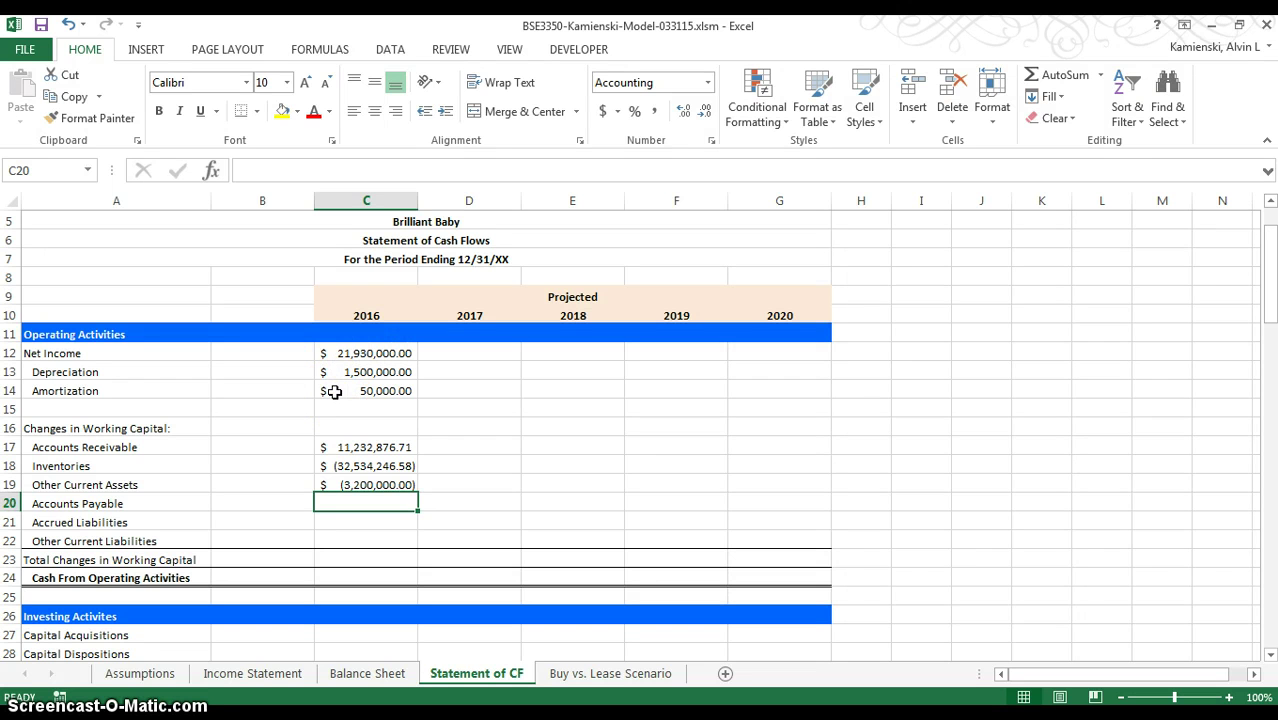
pyautogui.write('=')
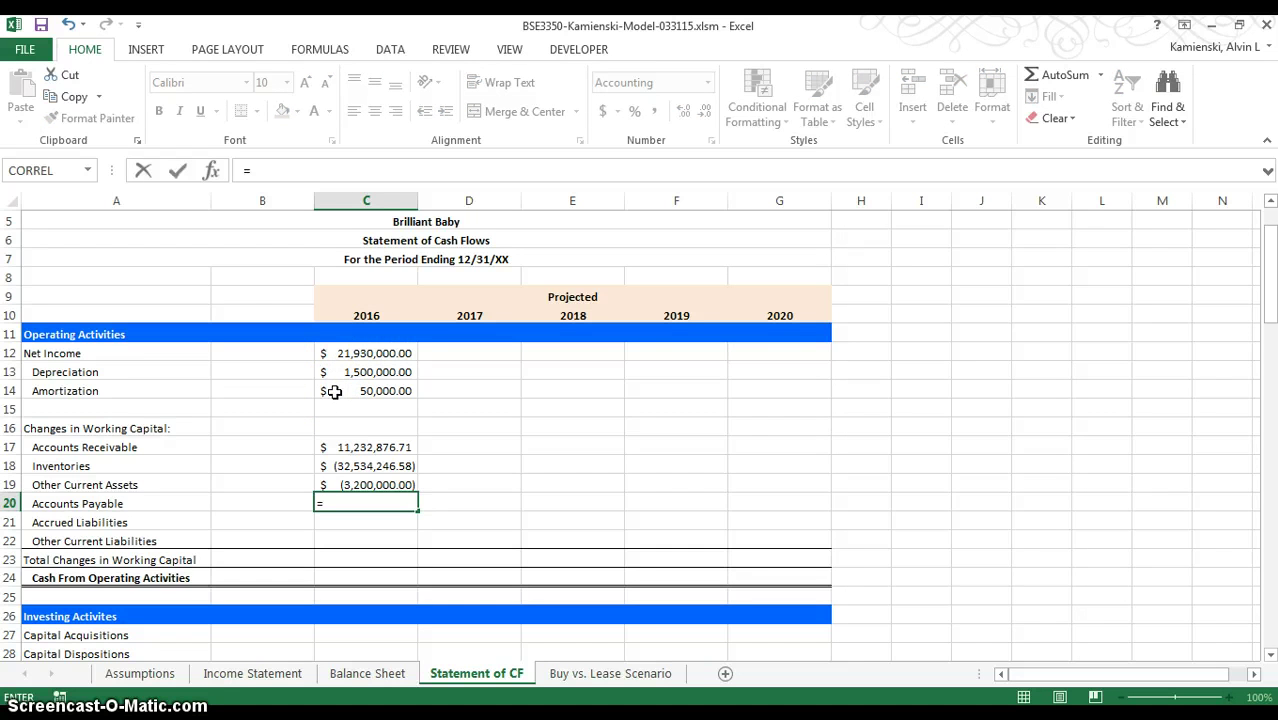
pyautogui.hotkey('ctrl', 'pageup')
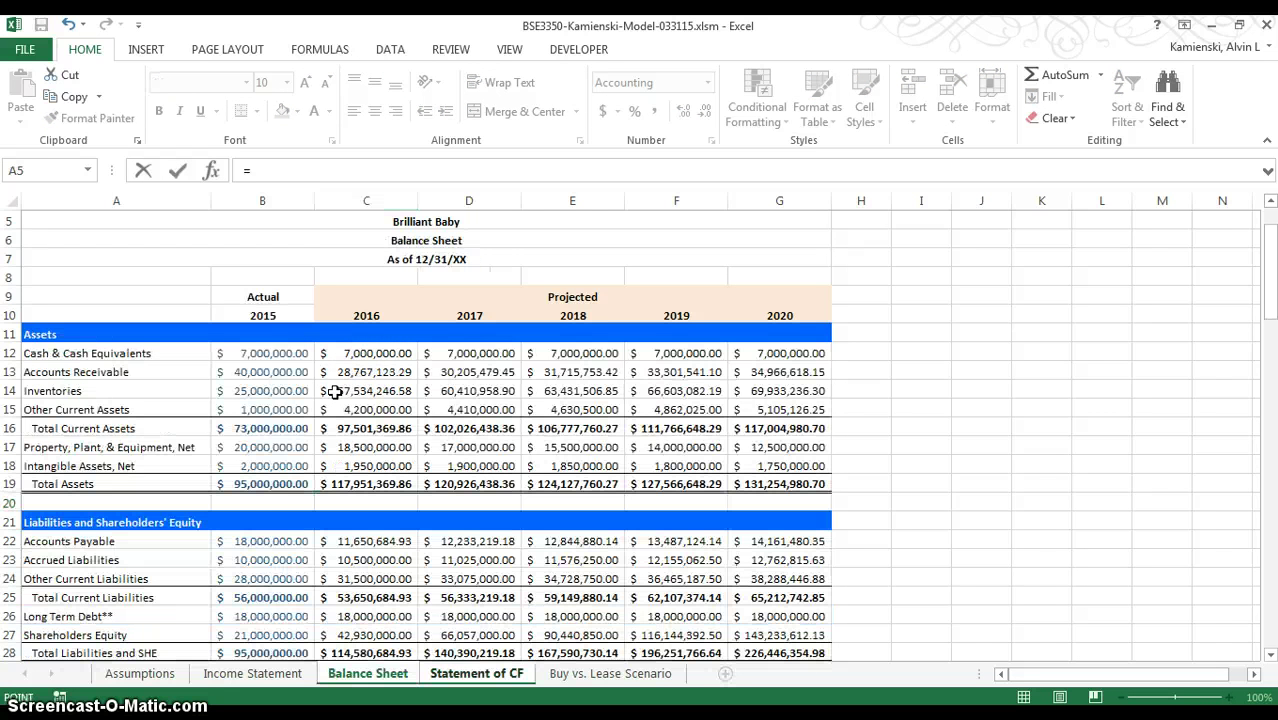
pyautogui.click(361, 540)
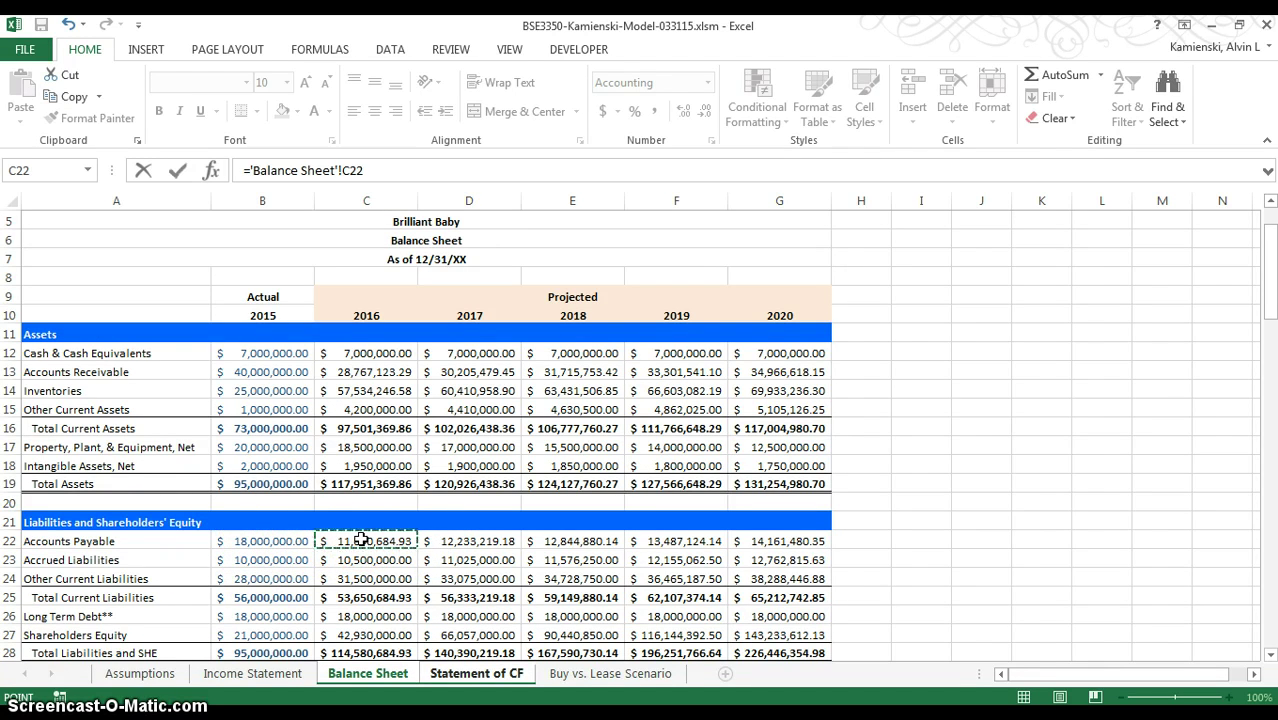
pyautogui.write('-')
pyautogui.click(267, 541)
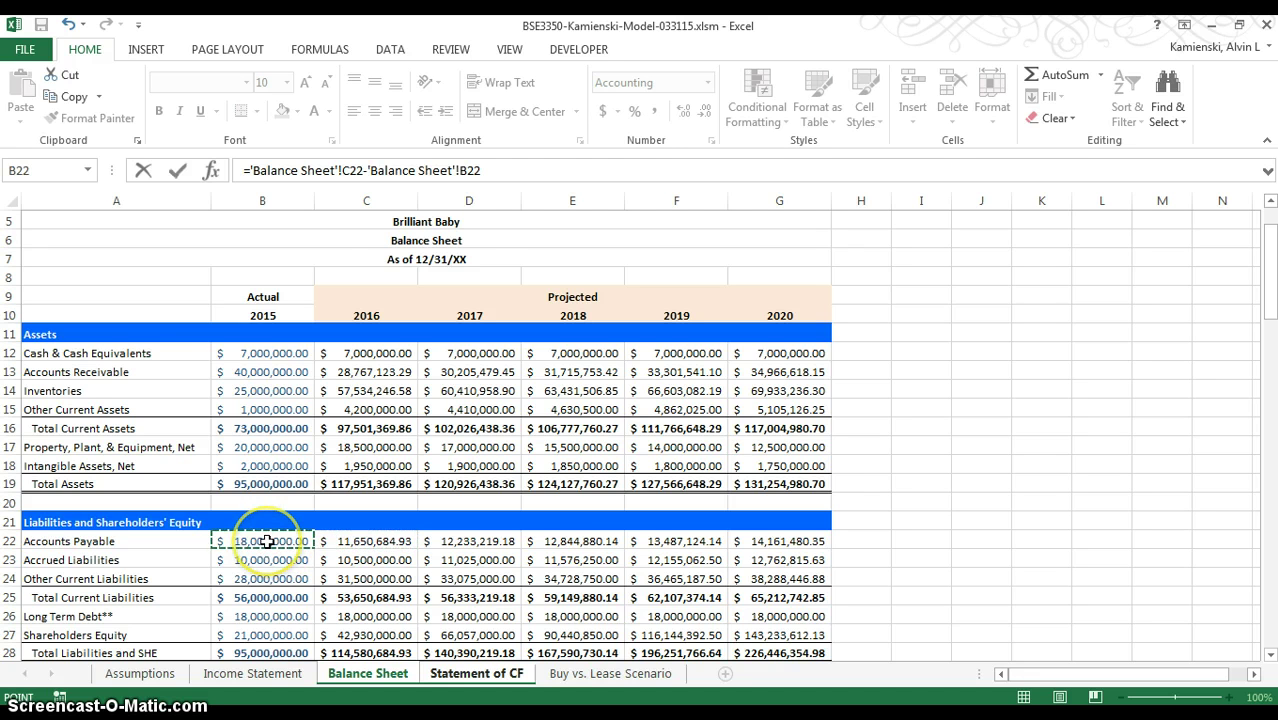
pyautogui.press('Return')
# - Copy the Accounts Payable change formula down to Accrued Liabilities and Other Current Liabilities in C21:C22
pyautogui.press('Up')
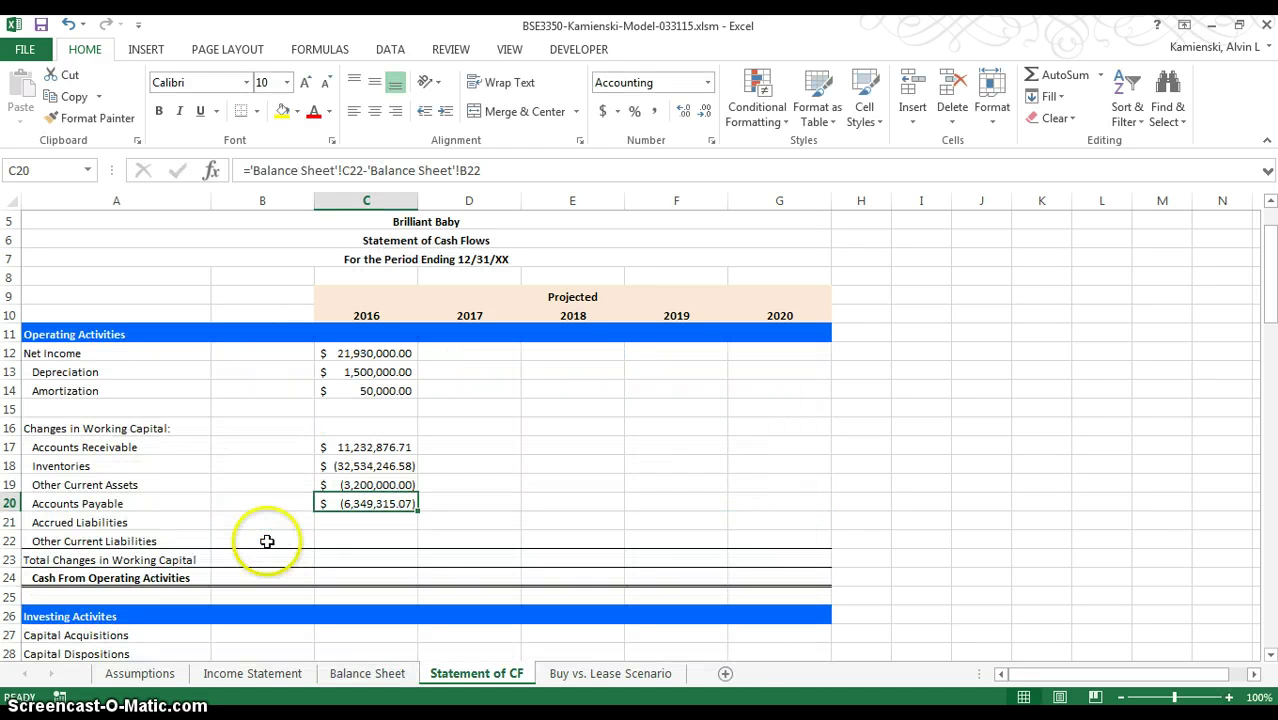
pyautogui.hotkey('ctrl', 'c')
pyautogui.hotkey('shift', 'Down')
pyautogui.hotkey('shift', 'Down')
pyautogui.press('Return')
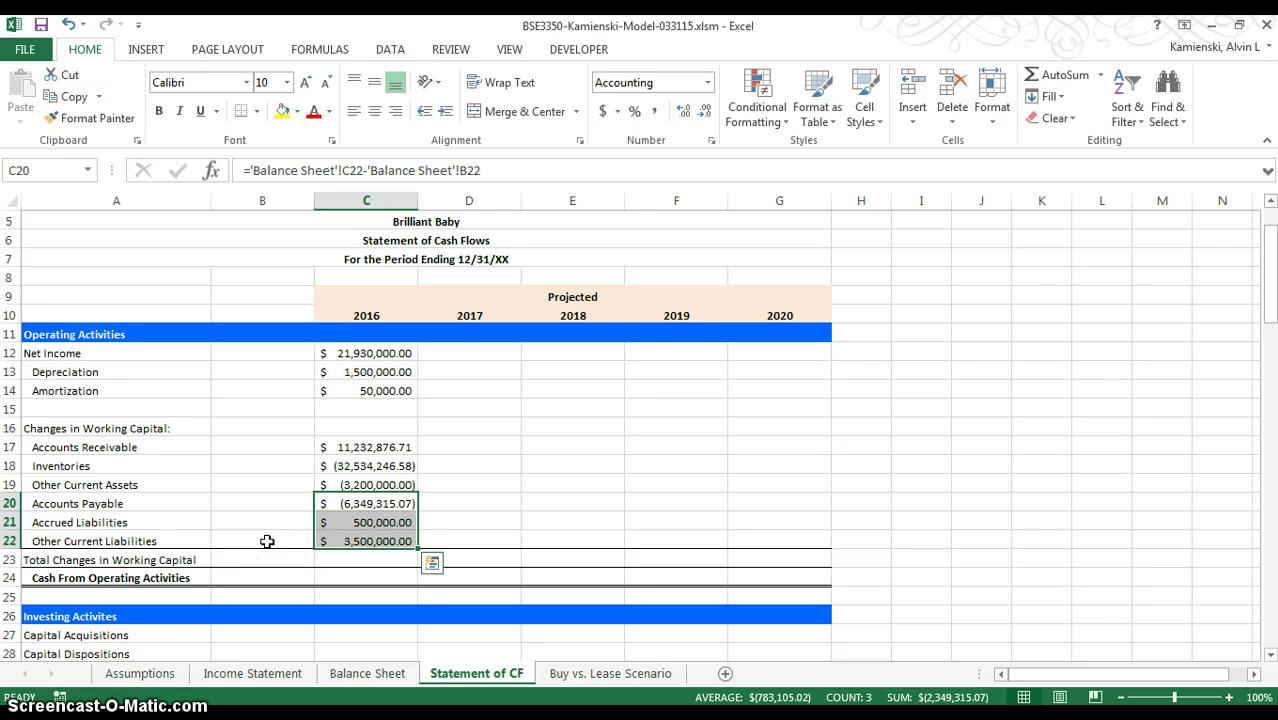
# - Total the 2016 changes in working capital in C23 with =SUM(C17:C22)
pyautogui.press('Down')
pyautogui.press('Down')
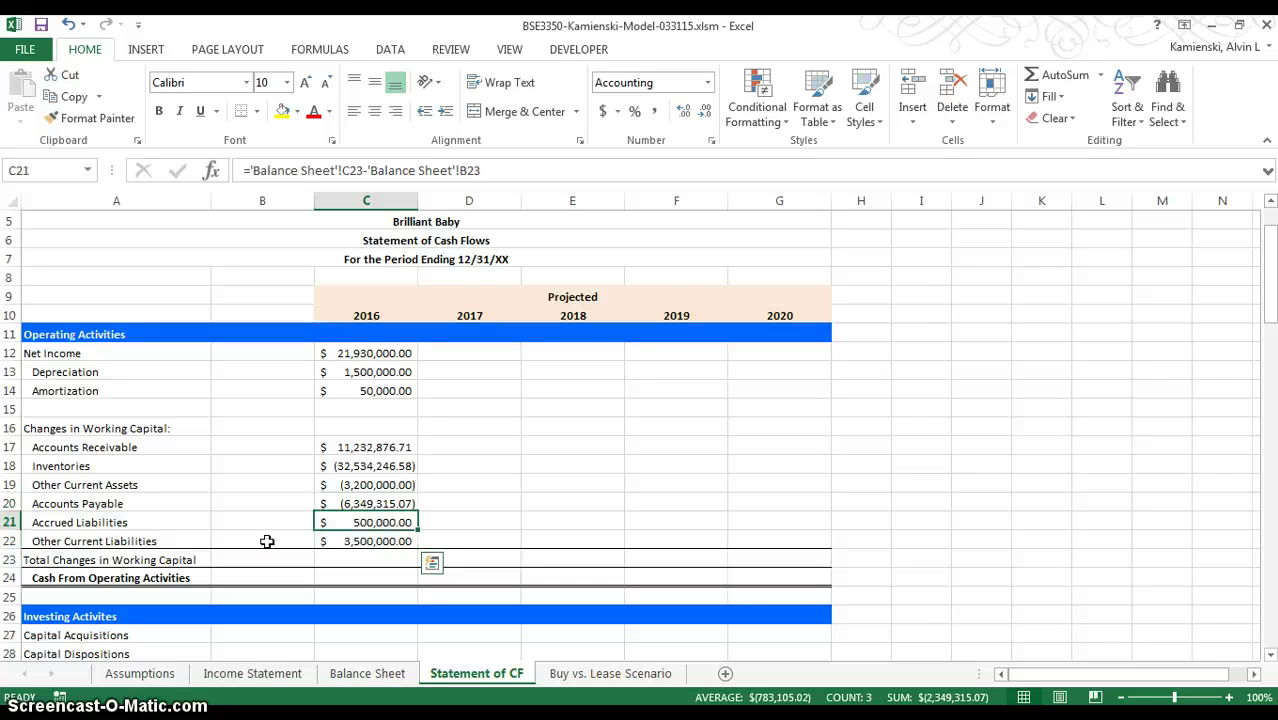
pyautogui.press('Down')
pyautogui.write('=')
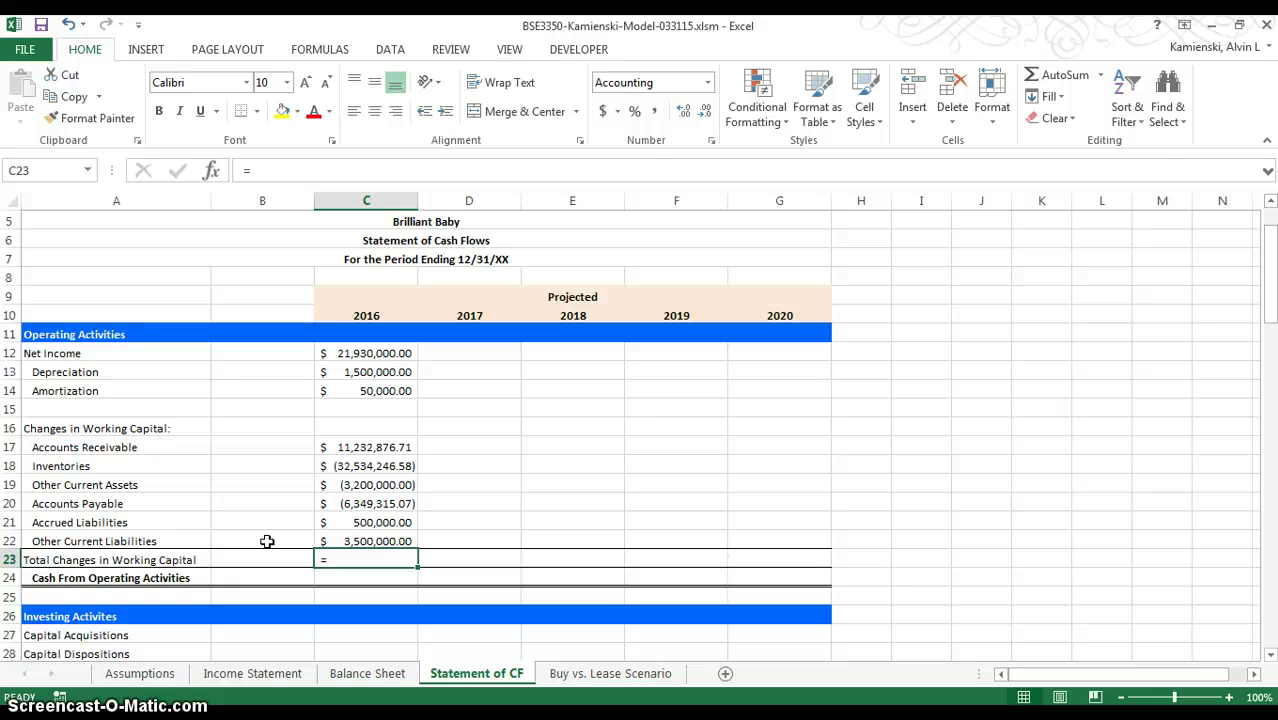
pyautogui.press('alt')
pyautogui.press('h')
pyautogui.press('u')
pyautogui.press('s')
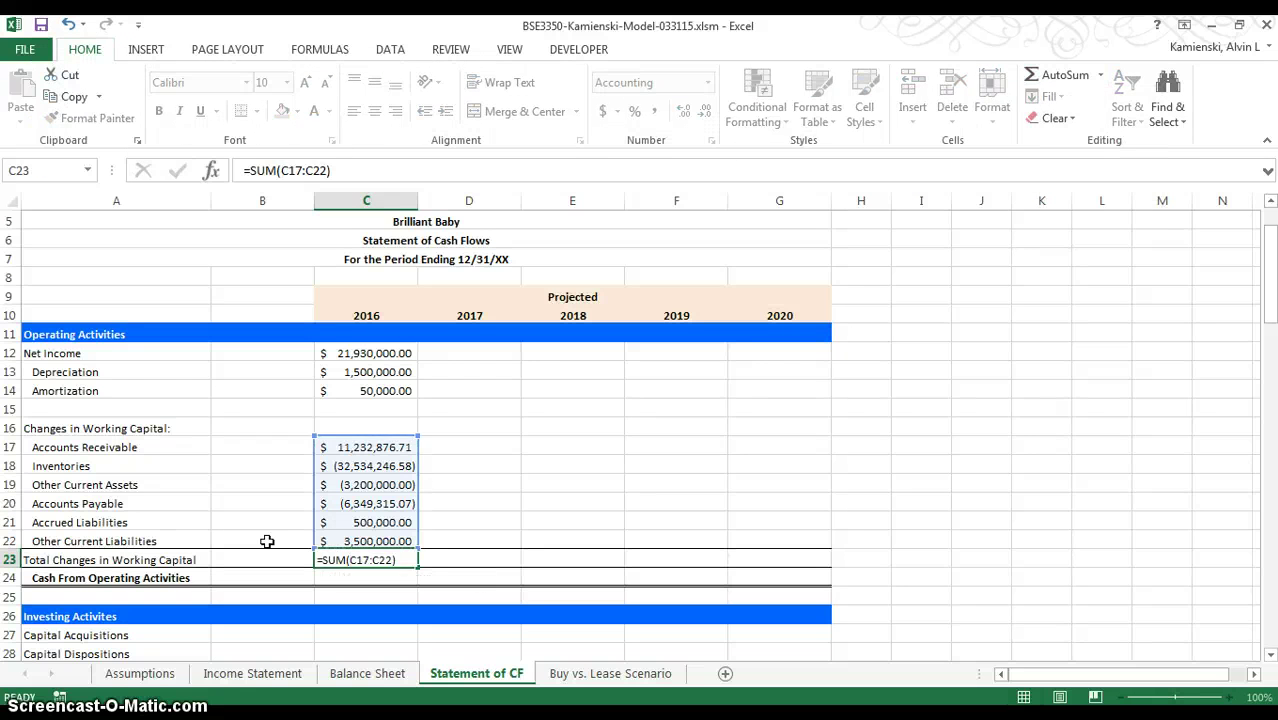
pyautogui.press('Return')
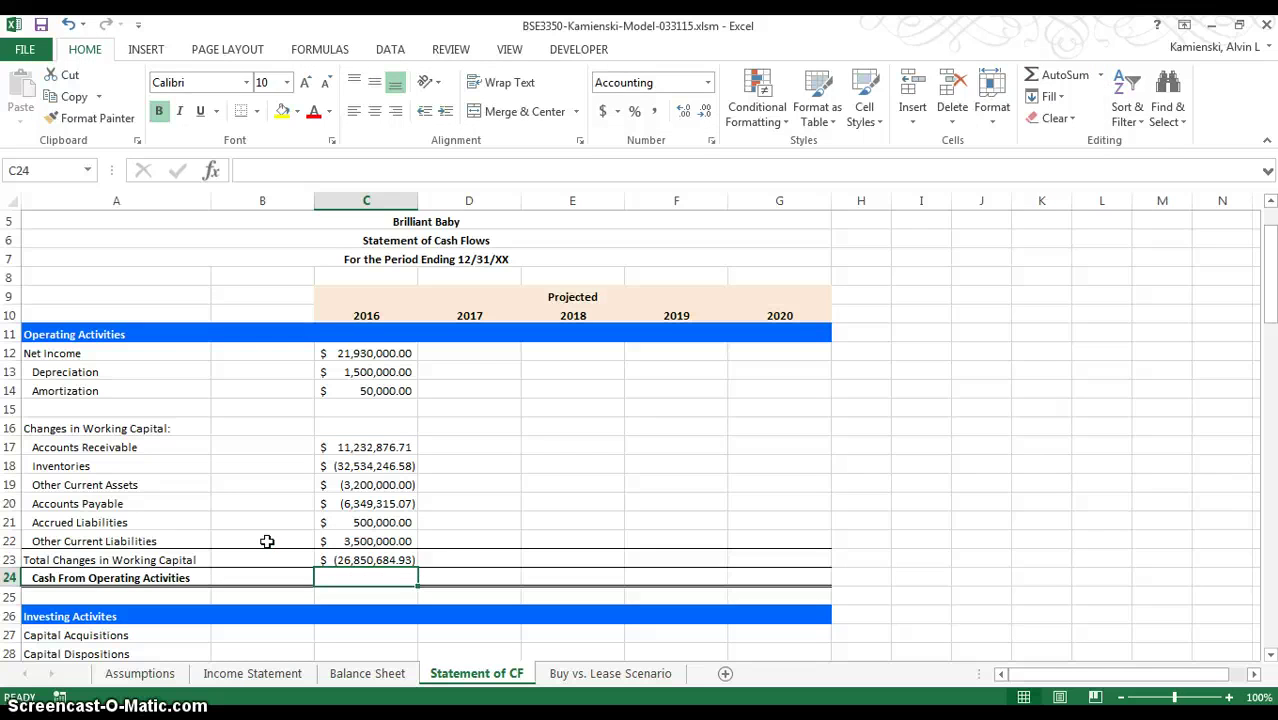
# - Calculate 2016 Cash From Operating Activities in C24 with the formula =C12+C13+C14-C23
pyautogui.write('=')
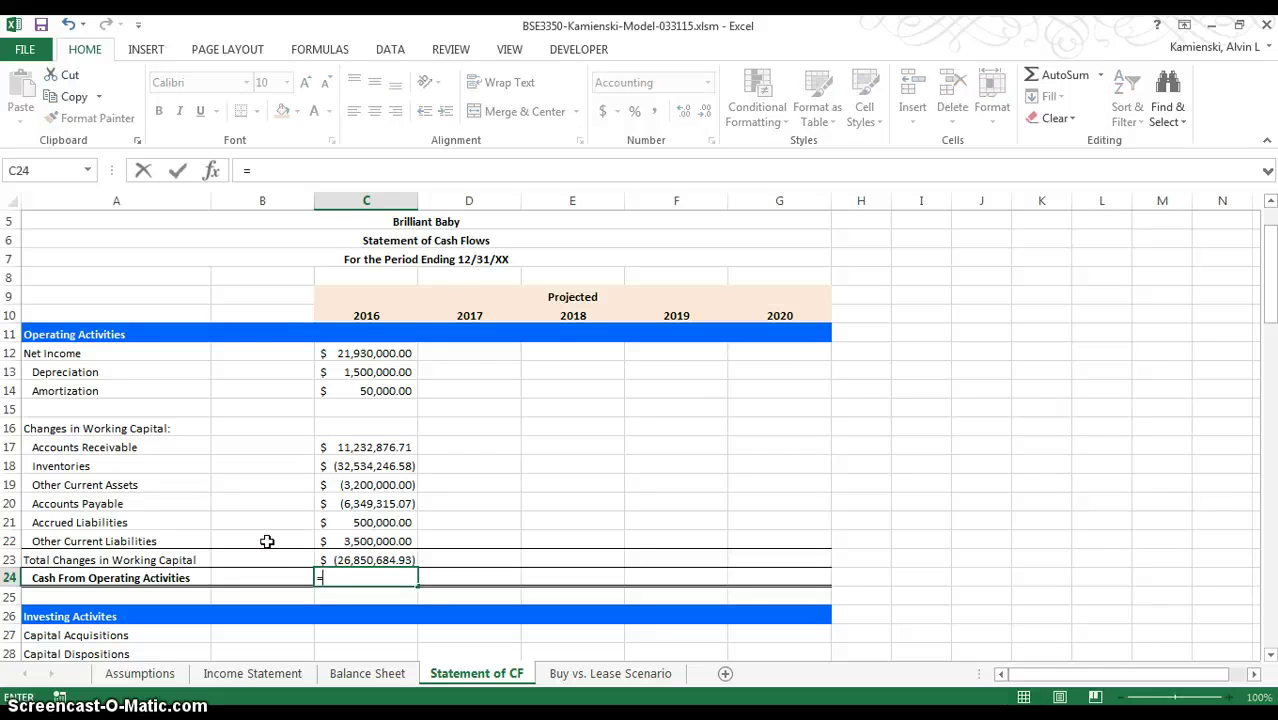
pyautogui.click(374, 352)
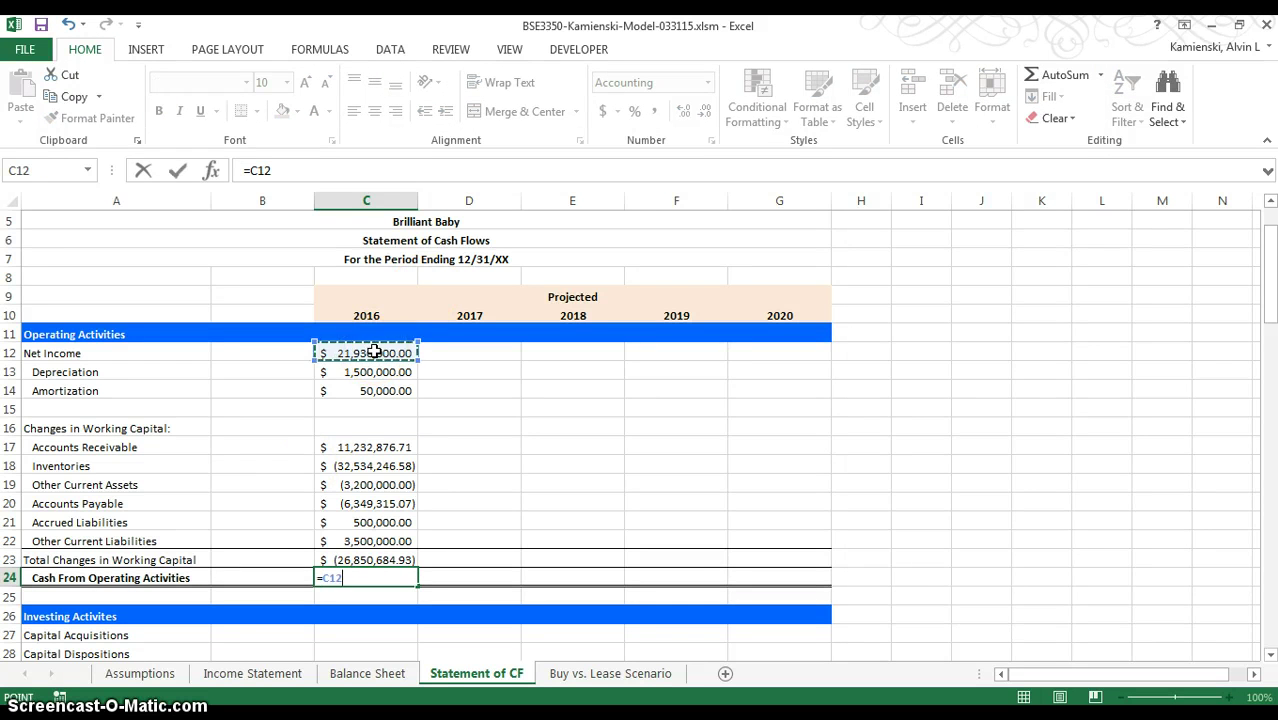
pyautogui.write('+')
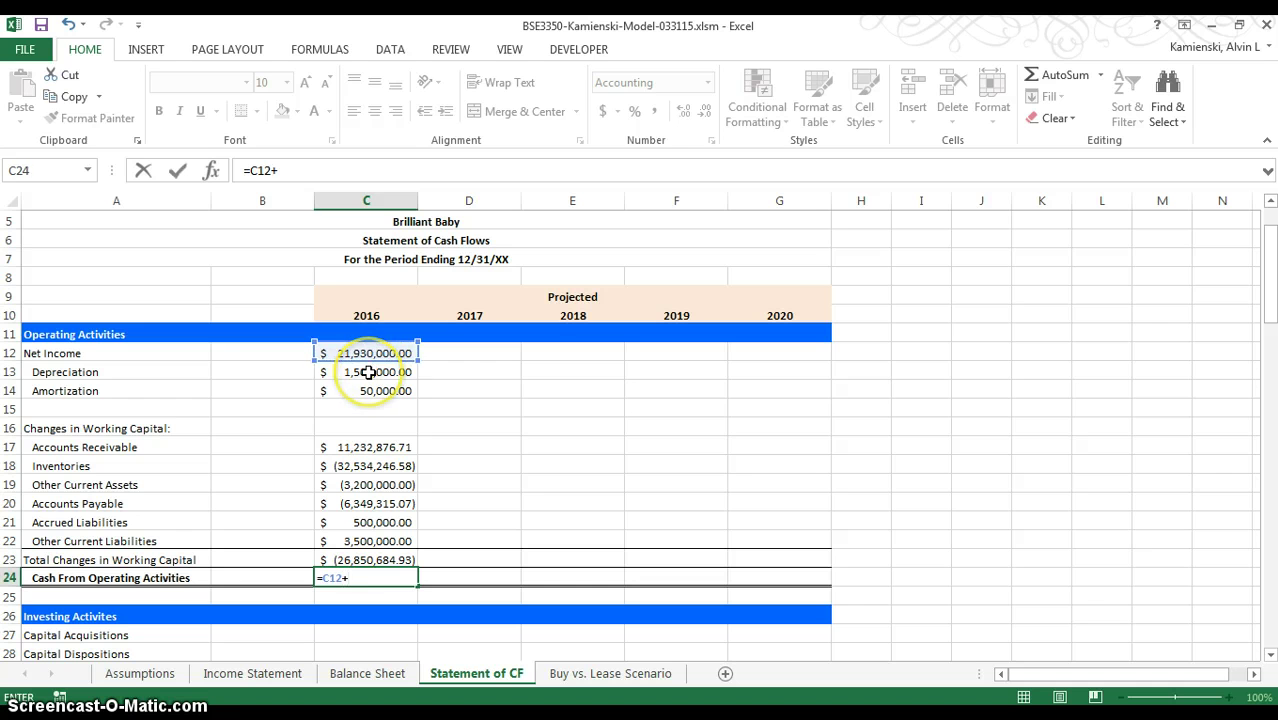
pyautogui.click(370, 372)
pyautogui.write('+')
pyautogui.click(363, 408)
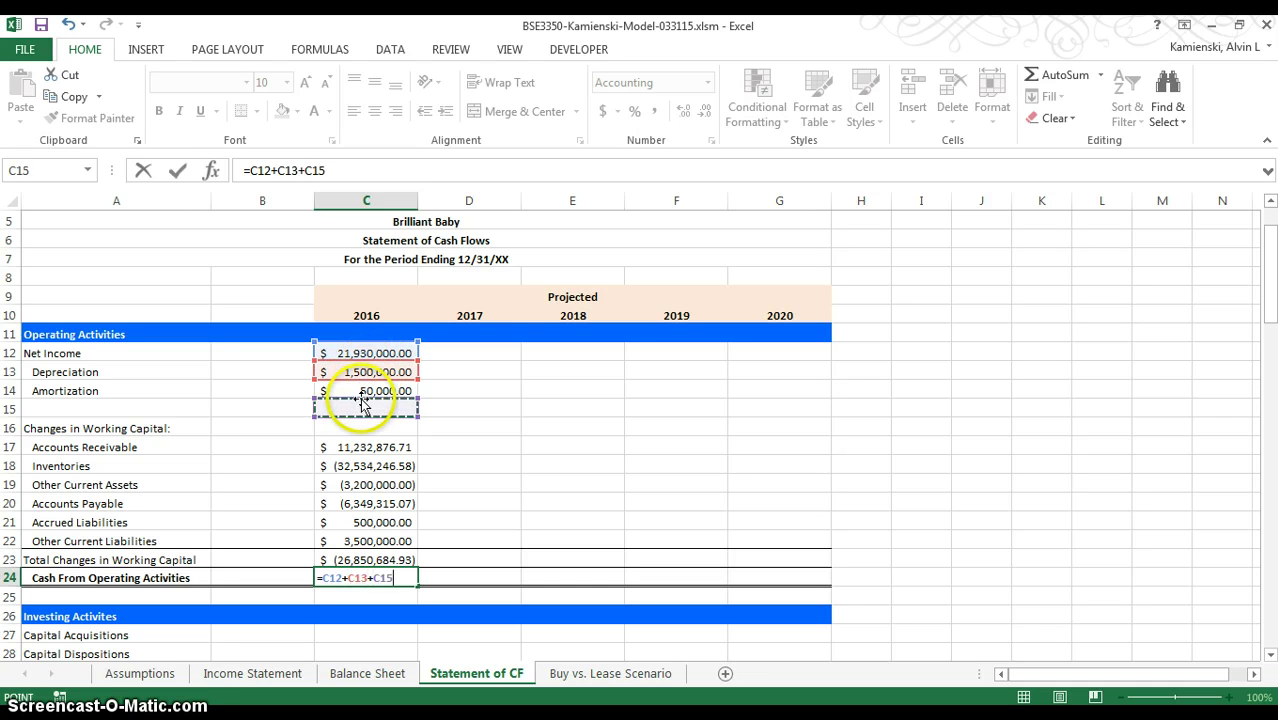
pyautogui.click(361, 392)
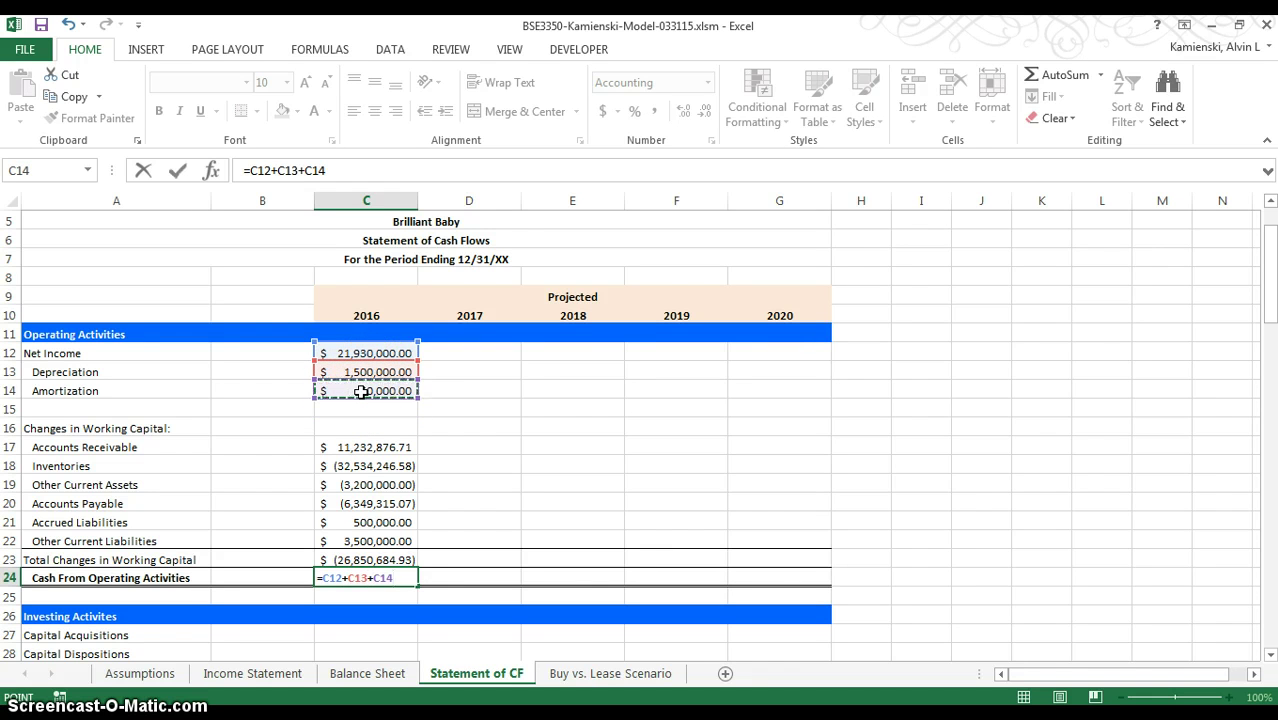
pyautogui.write('-')
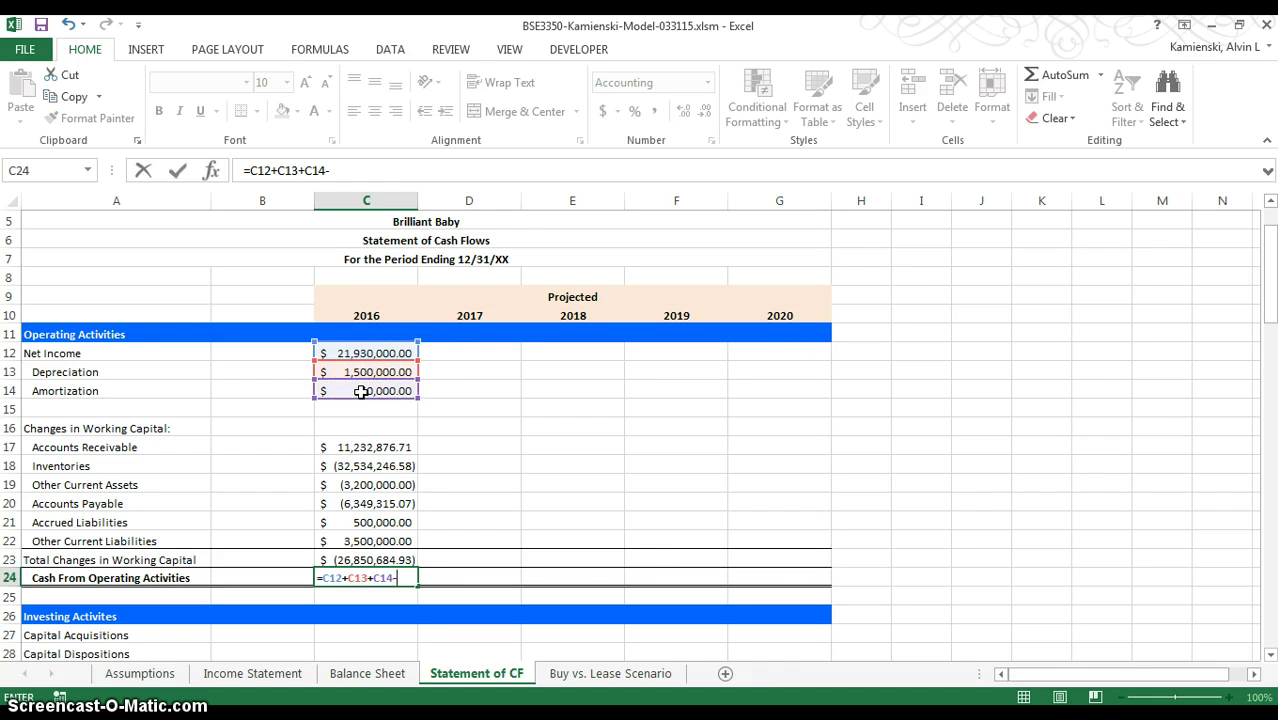
pyautogui.click(386, 558)
pyautogui.press('Return')
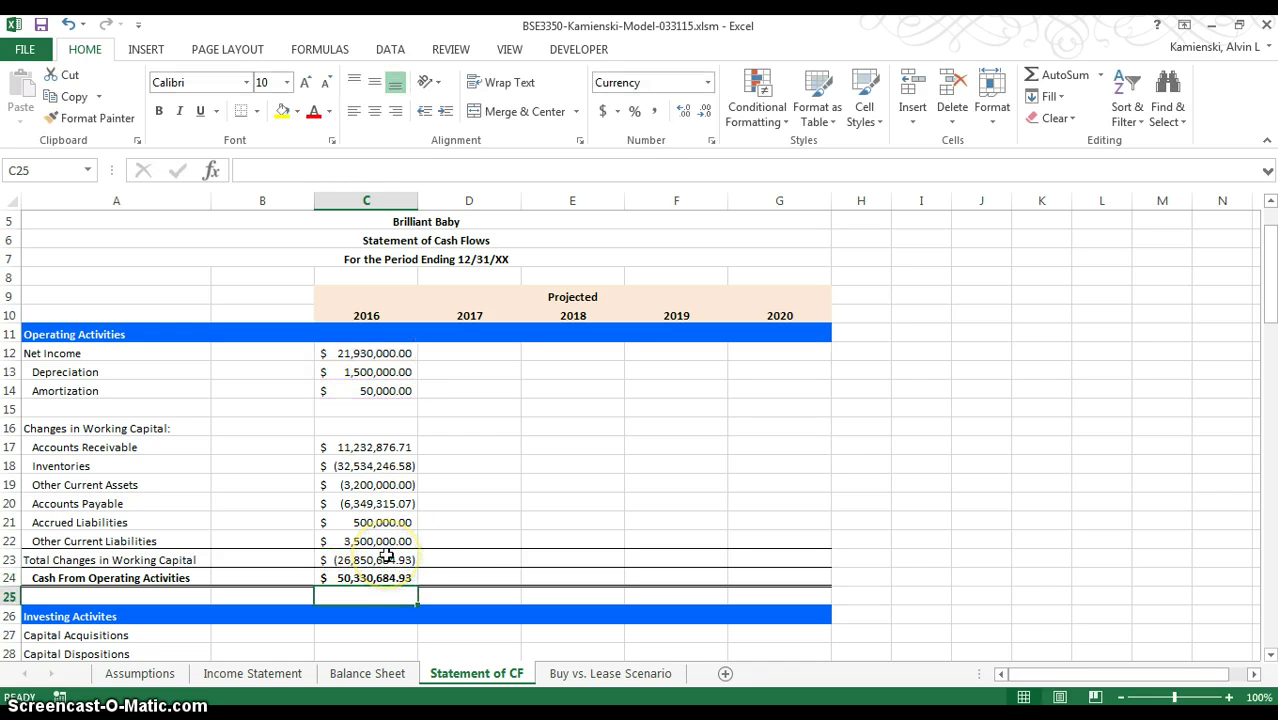
# - Change the C24 formula to add Total Changes in Working Capital, making it =C12+C13+C14+C23
pyautogui.press('Up')
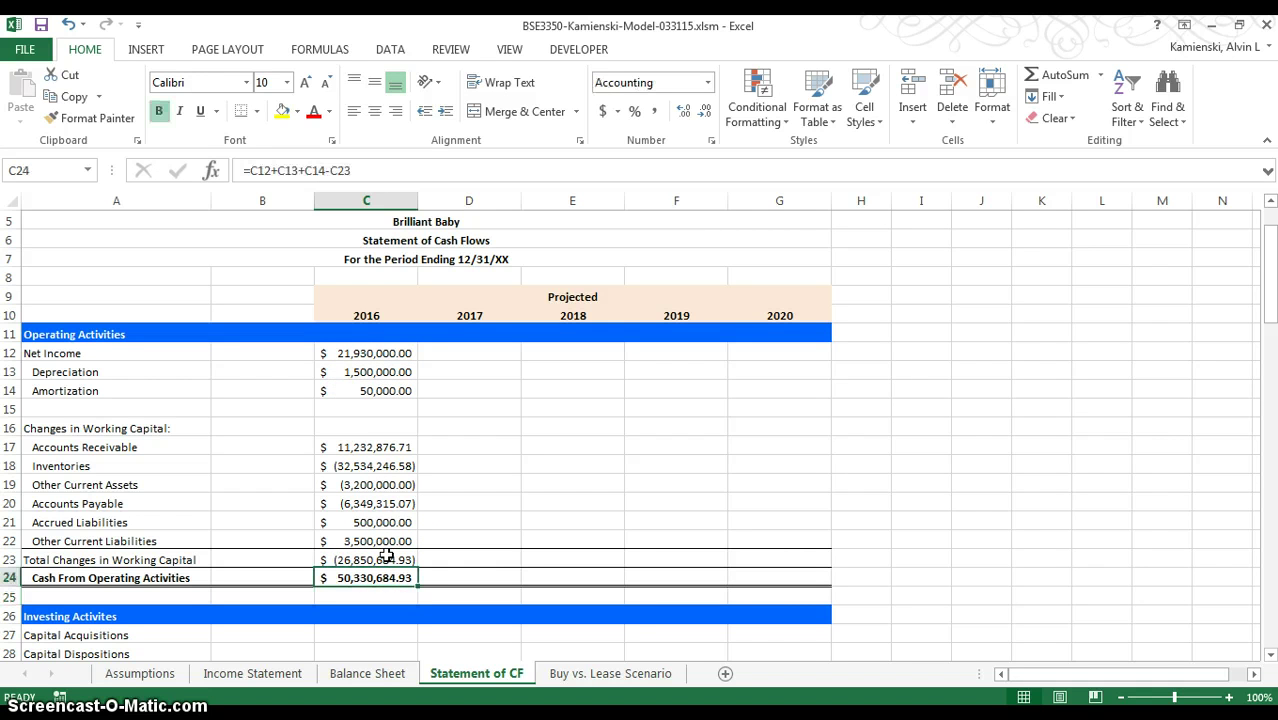
pyautogui.press('F2')
pyautogui.press('Left')
pyautogui.press('Left')
pyautogui.press('Left')
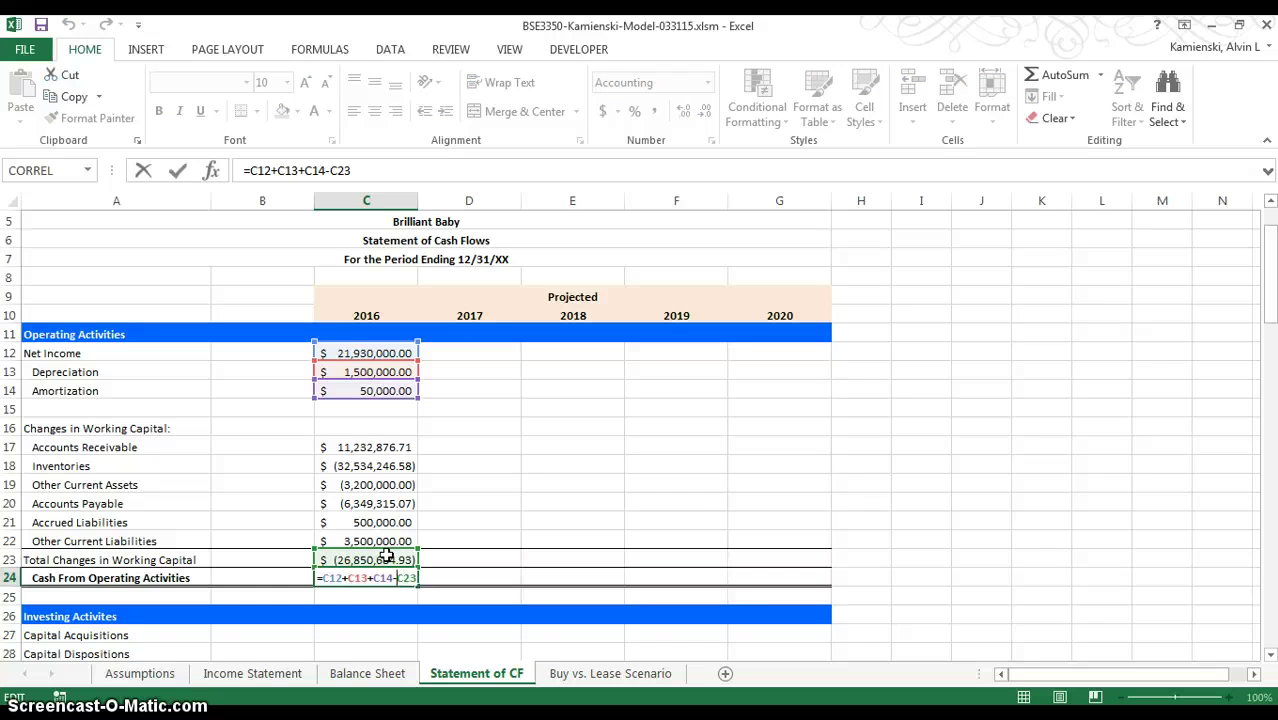
pyautogui.press('BackSpace')
pyautogui.write('+')
pyautogui.press('Return')
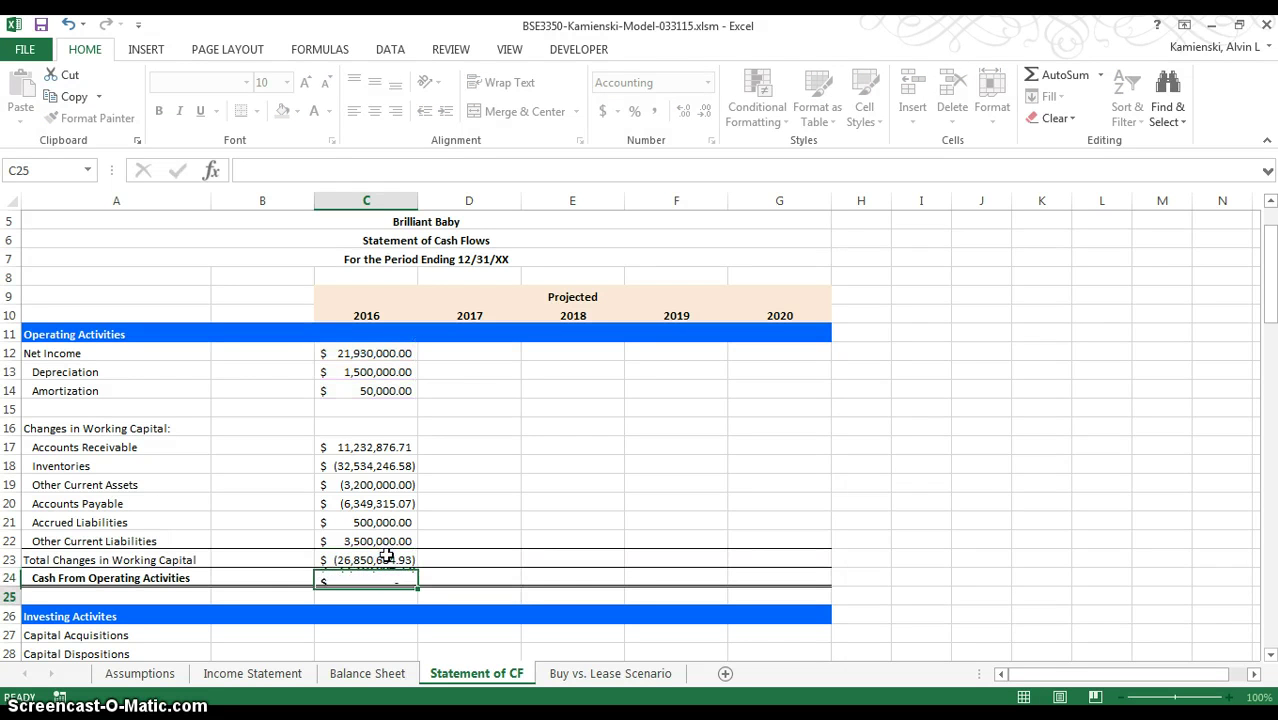
pyautogui.press('Up')
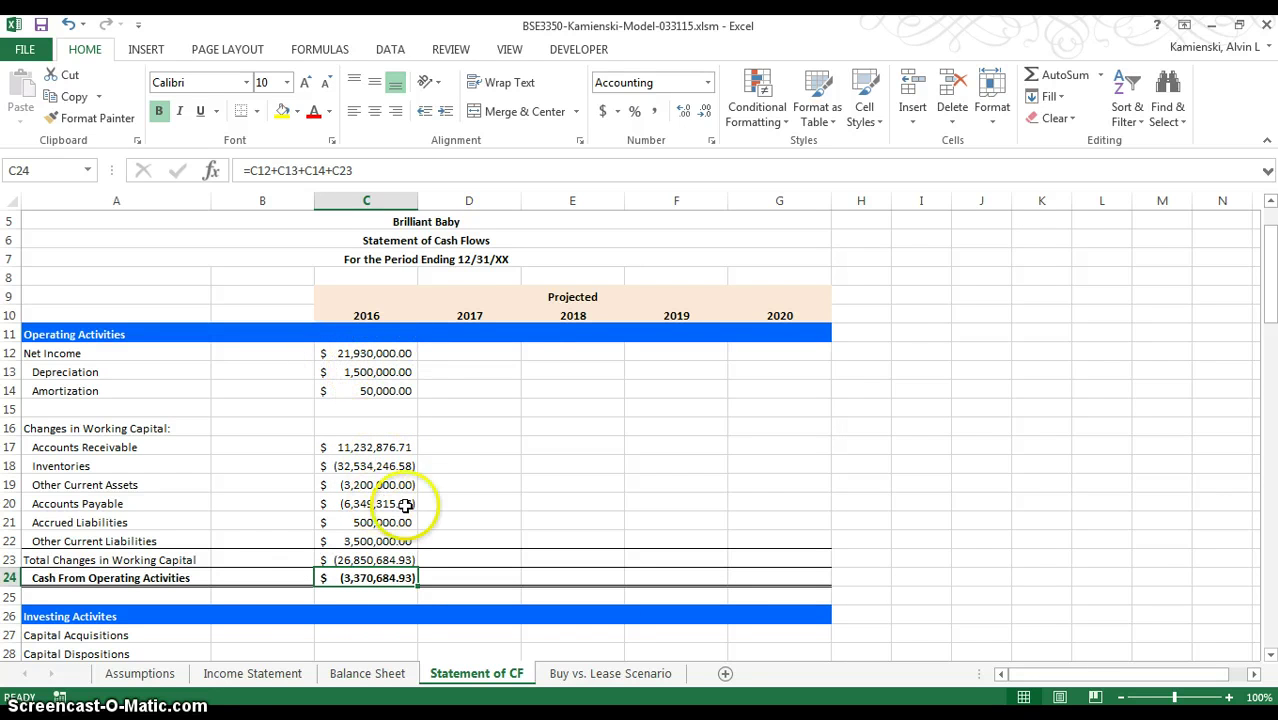
# - Link 2016 Capital Acquisitions in C27 to the Cap Ex acquisitions assumption with =Assumptions!C34
pyautogui.press('Down')
pyautogui.press('Down')
pyautogui.press('Down')
pyautogui.press('Down')
pyautogui.press('Down')
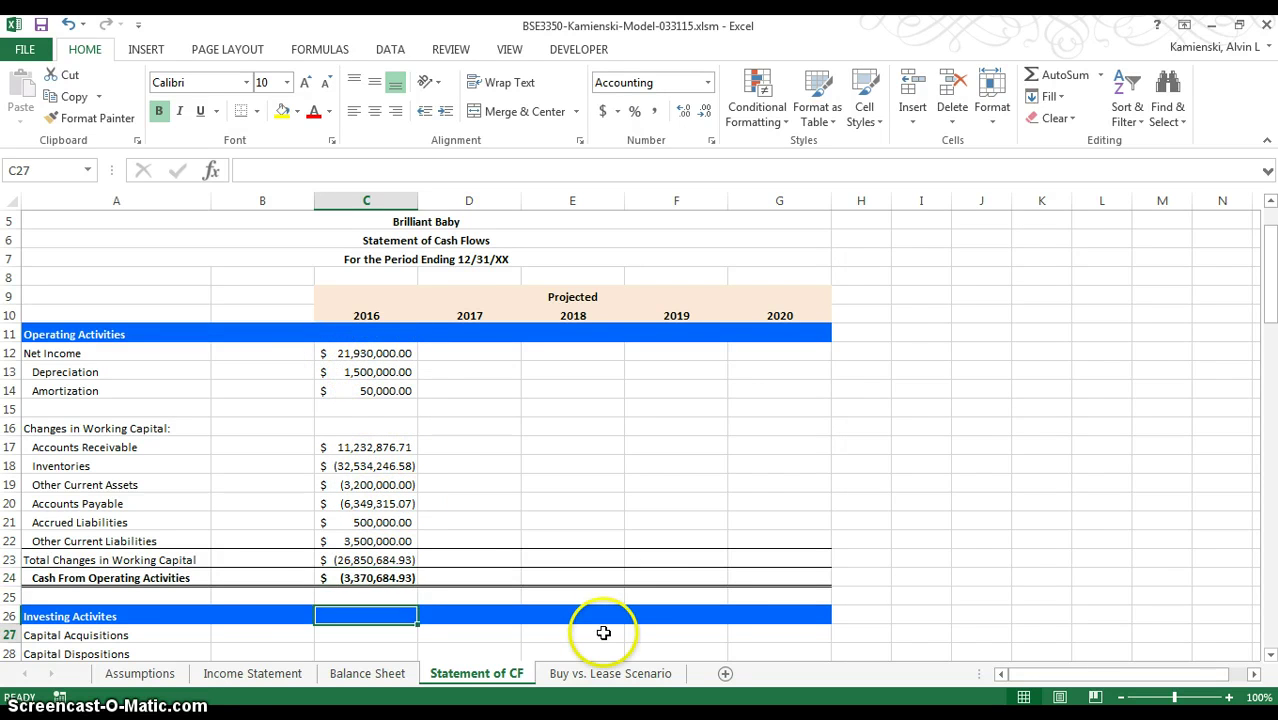
pyautogui.press('Up')
pyautogui.press('Up')
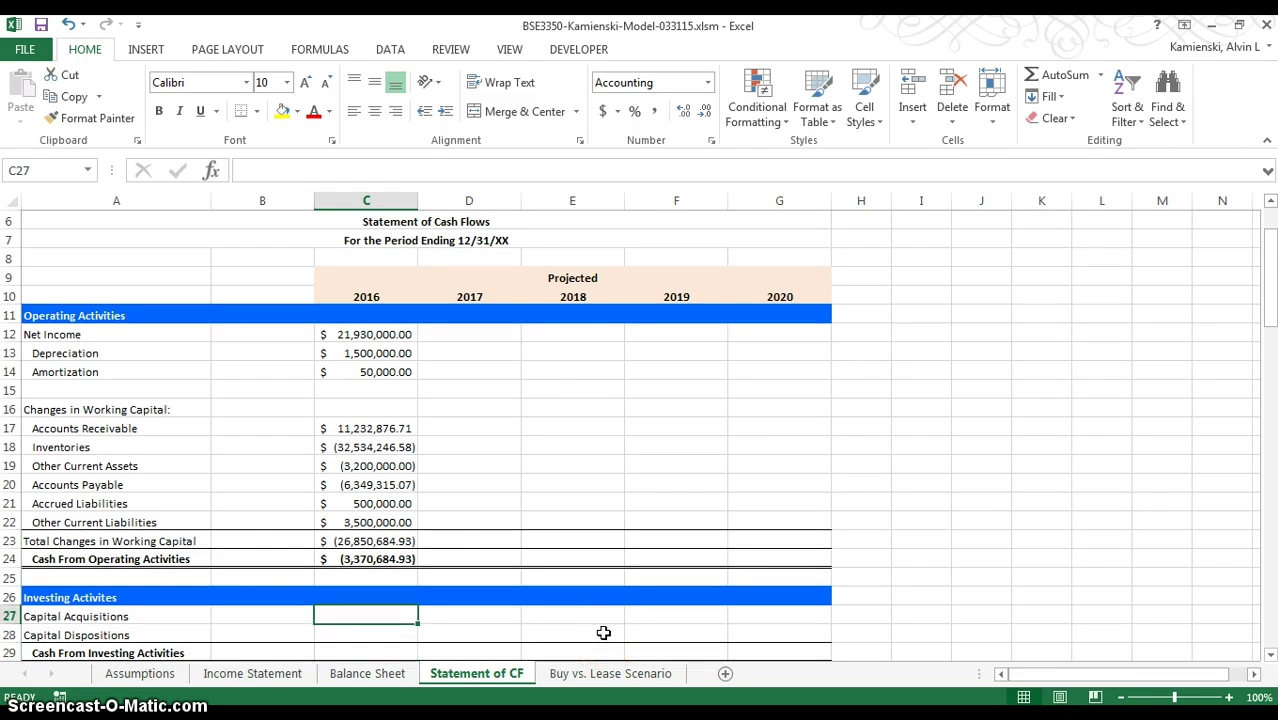
pyautogui.write('=')
pyautogui.hotkey('ctrl', 'pageup')
pyautogui.hotkey('ctrl', 'pageup')
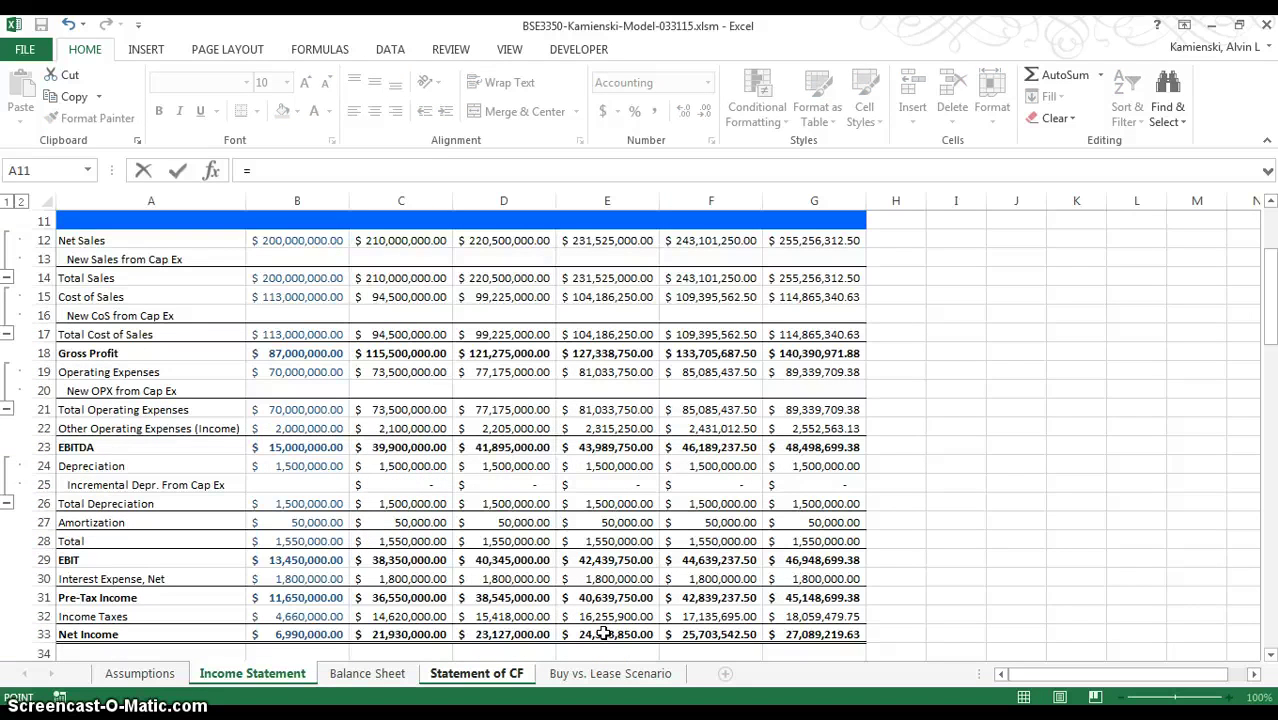
pyautogui.hotkey('ctrl', 'pageup')
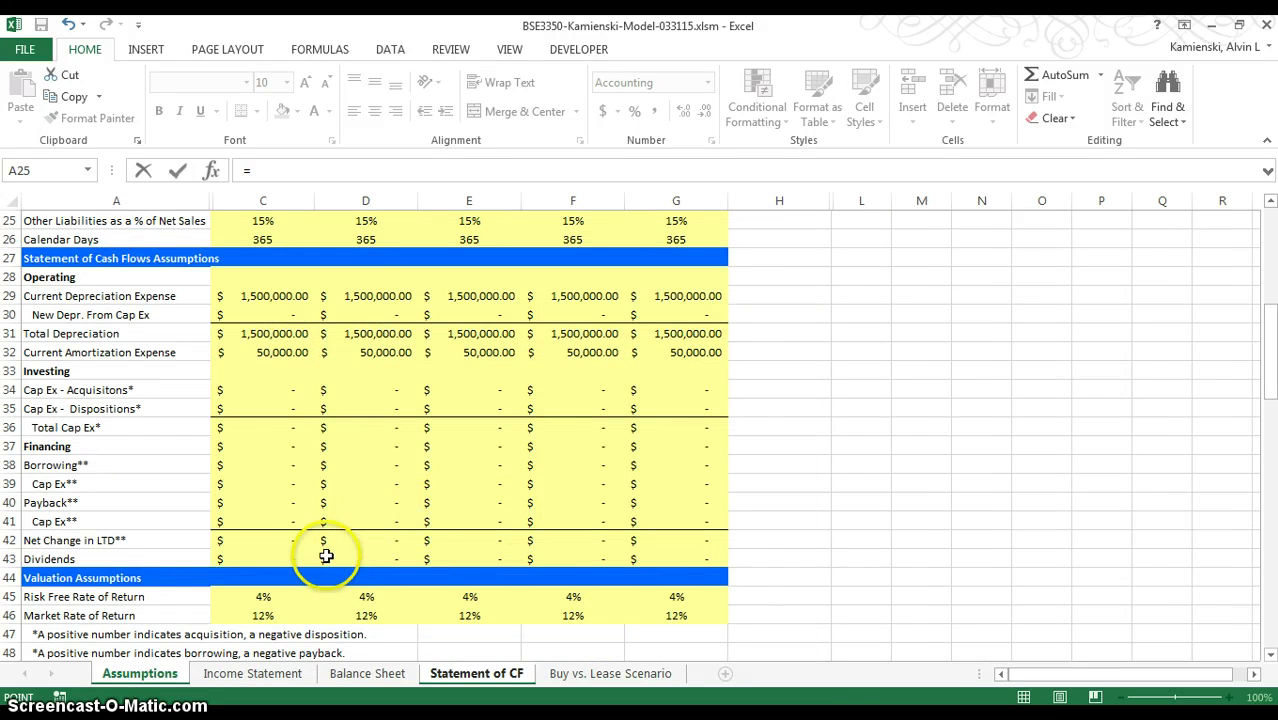
pyautogui.click(271, 391)
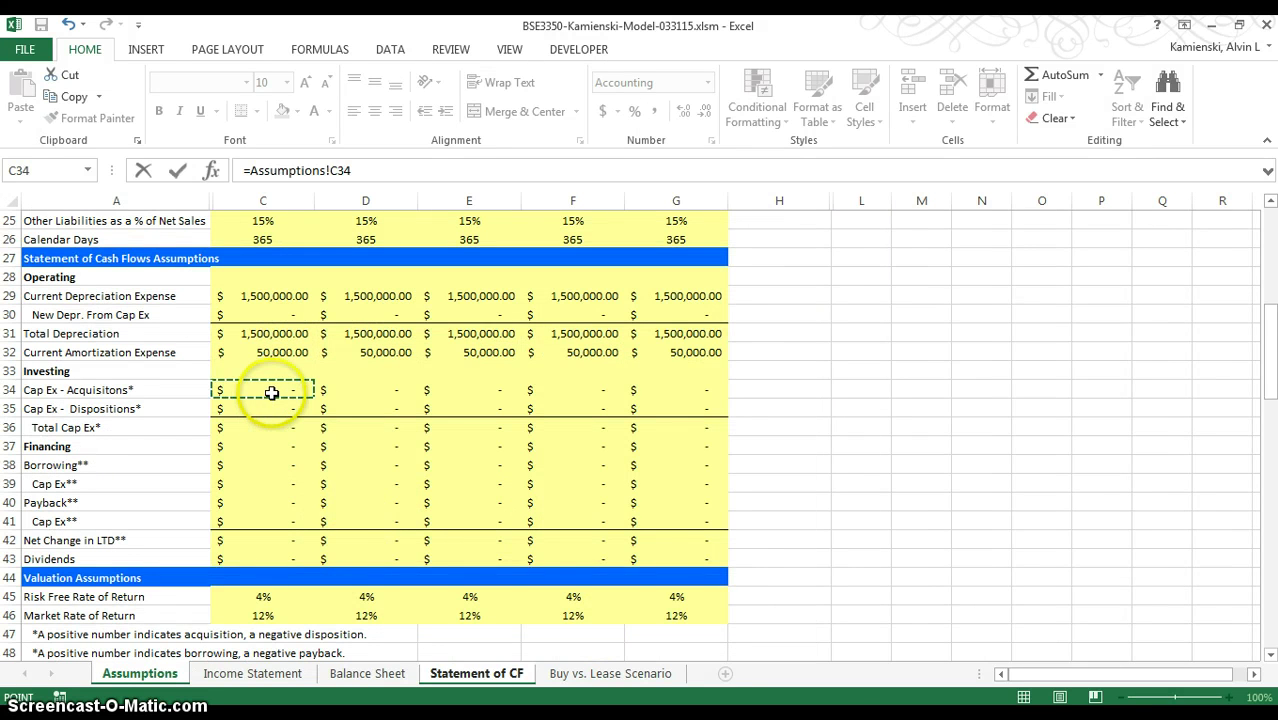
pyautogui.press('Return')
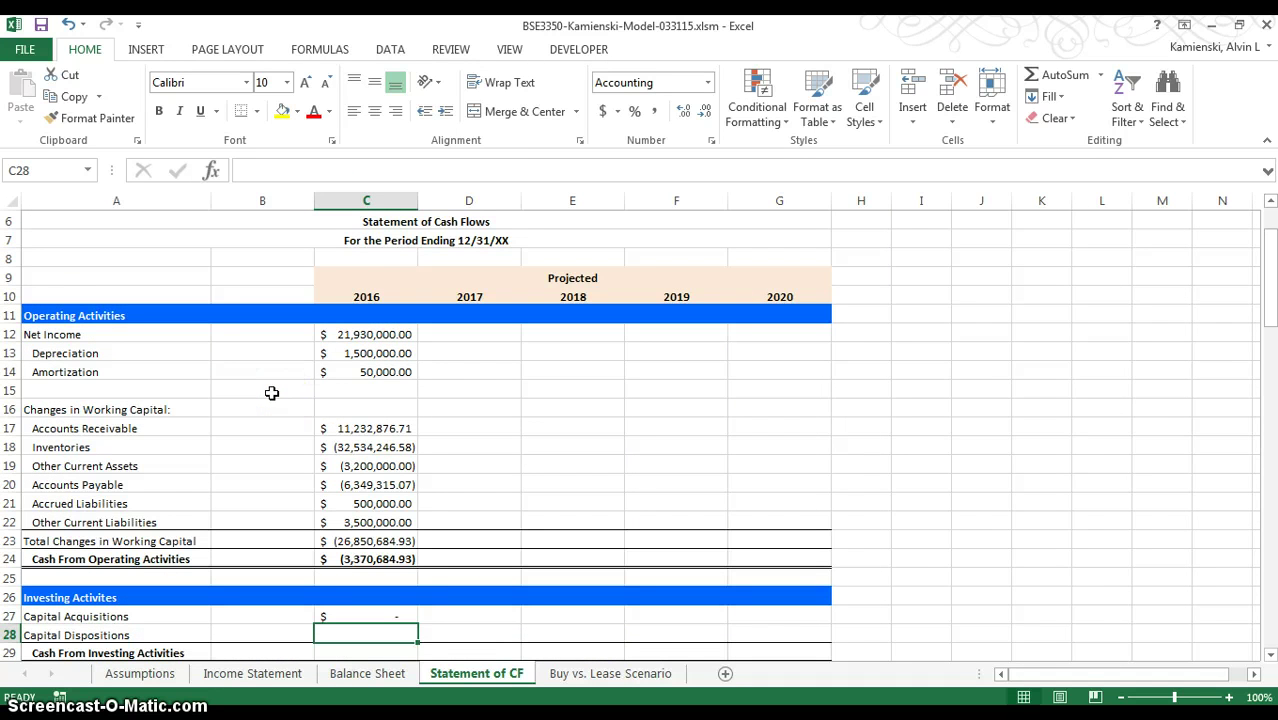
# - Copy the Capital Acquisitions link down to Capital Dispositions in C28 and check both cells' references
pyautogui.press('Up')
pyautogui.hotkey('ctrl', 'c')
pyautogui.press('Down')
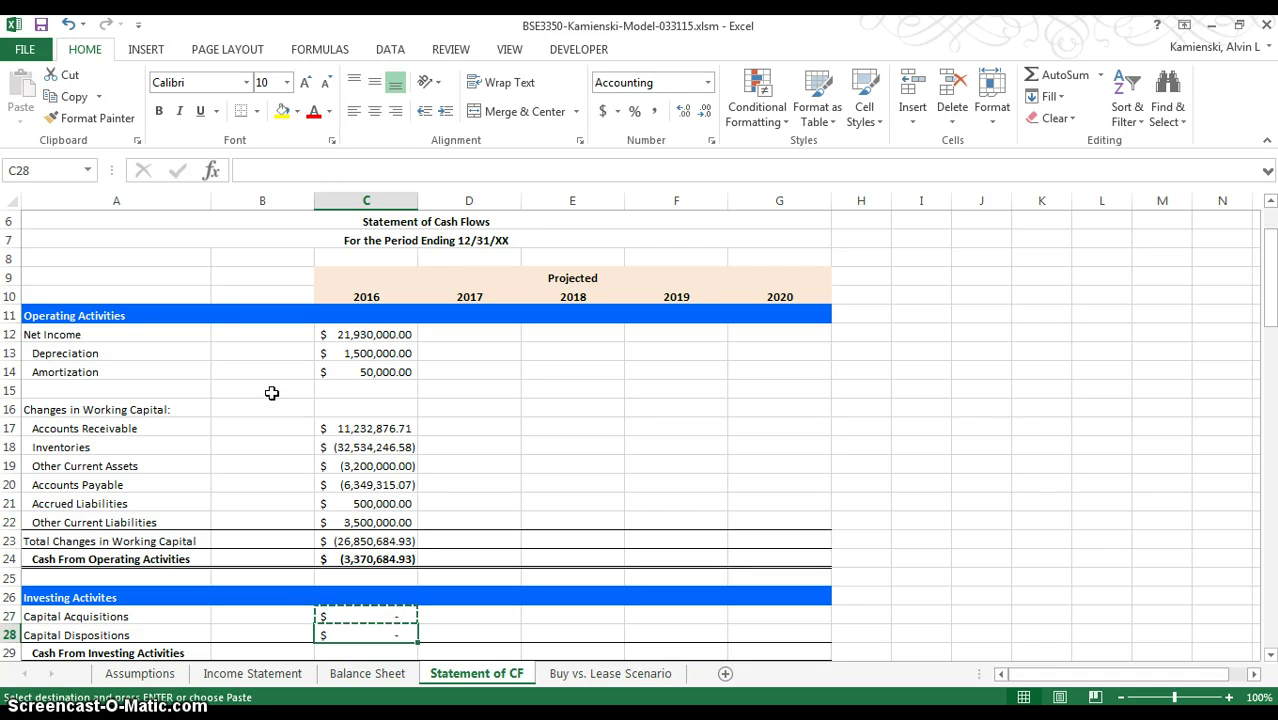
pyautogui.press('Return')
pyautogui.press('Down')
pyautogui.press('Up')
pyautogui.press('Up')
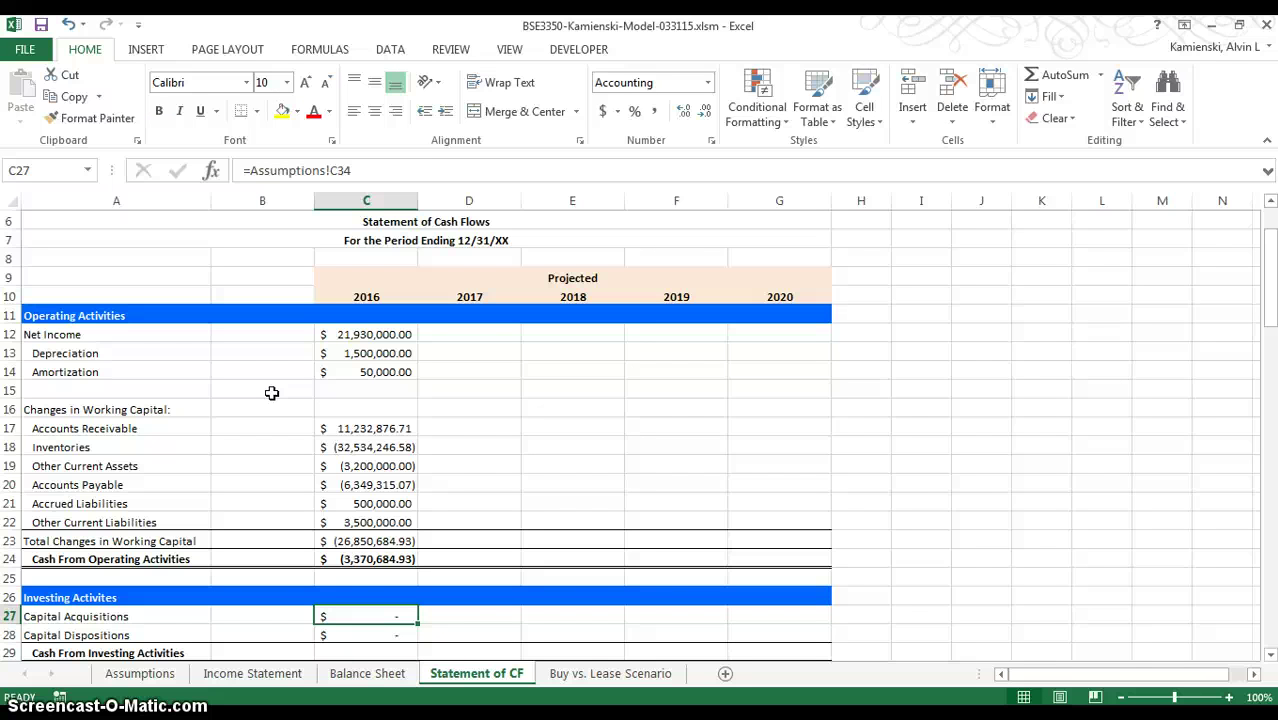
pyautogui.press('Down')
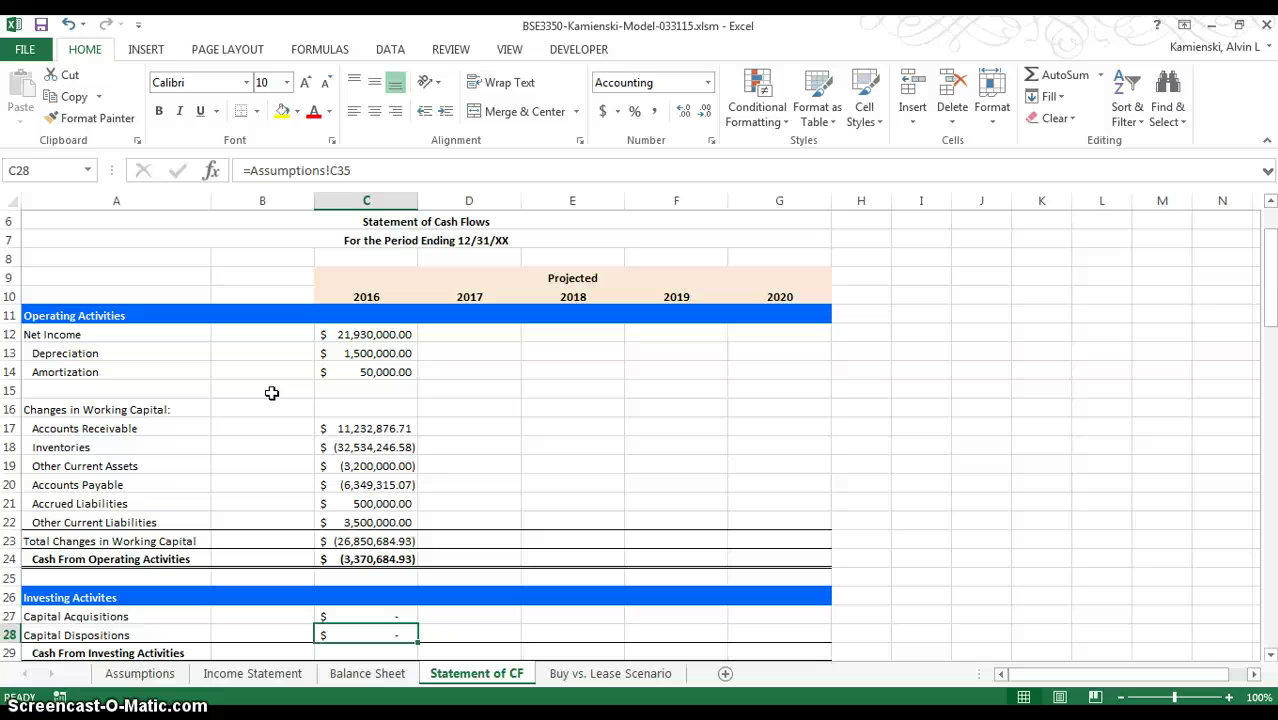
# - Calculate 2016 Cash From Investing Activities in C29 as Capital Dispositions minus Capital Acquisitions
pyautogui.press('Down')
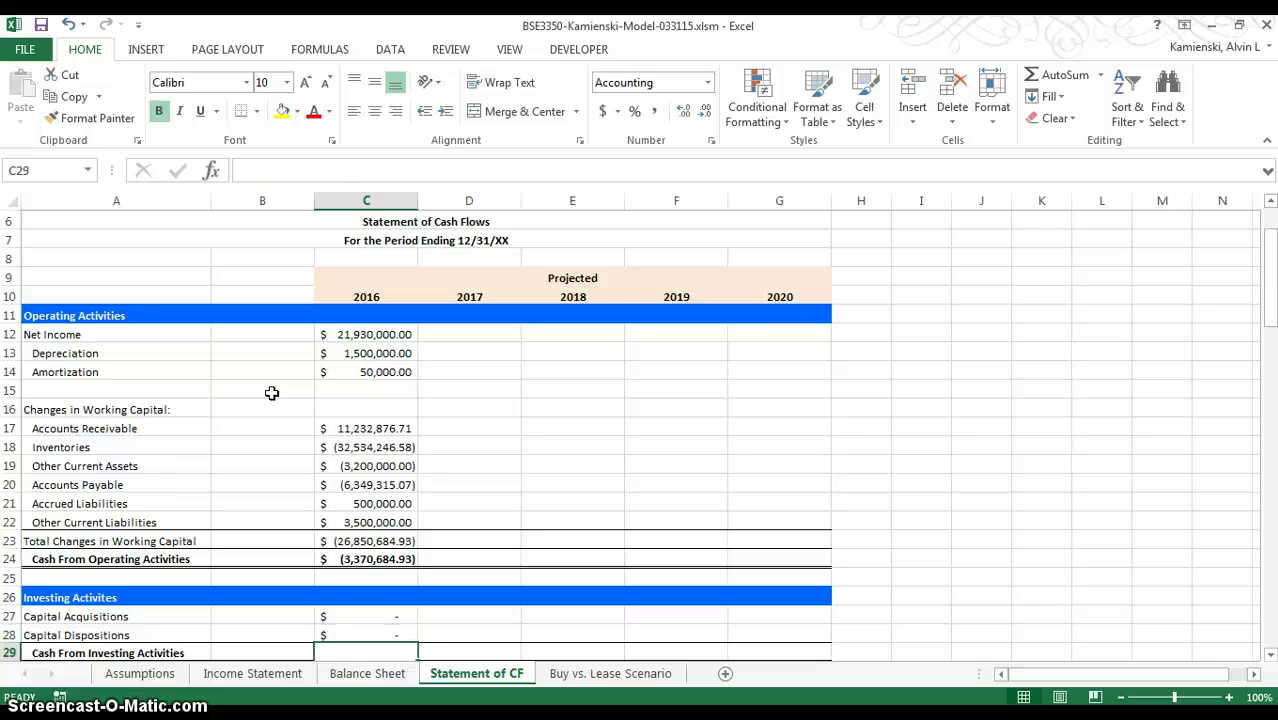
pyautogui.scroll(-1, 271, 393)
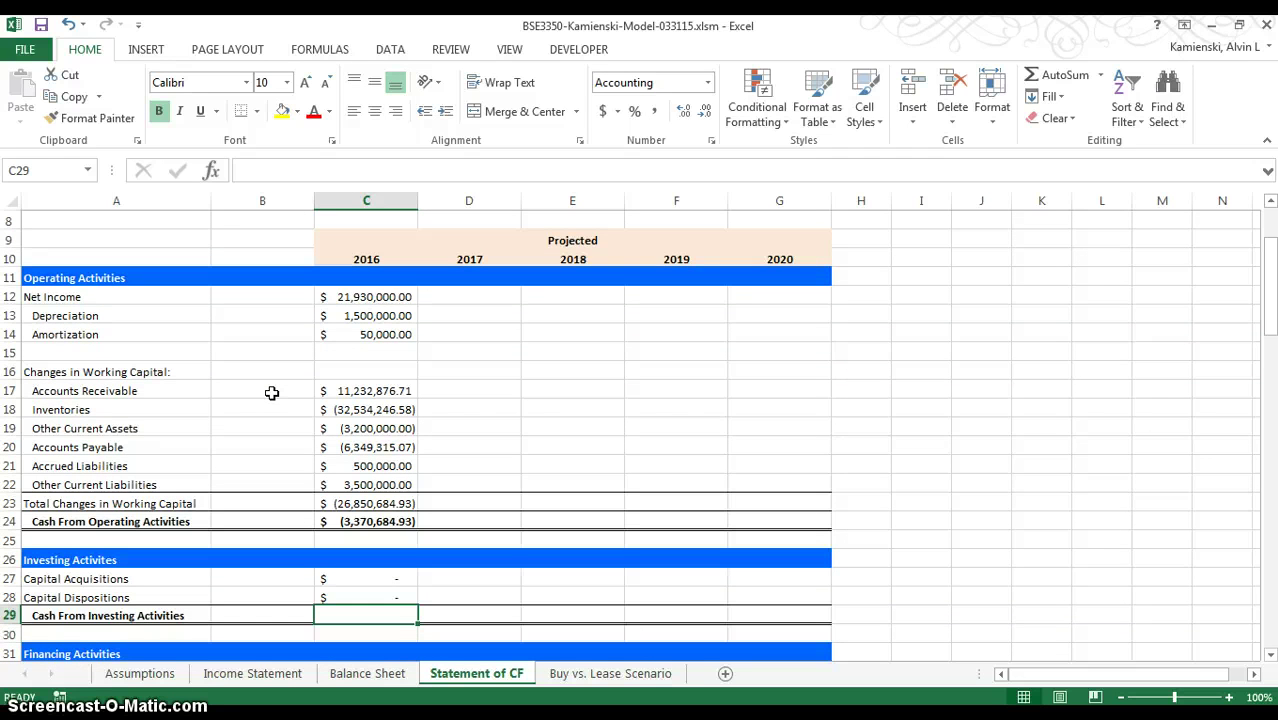
pyautogui.write('=')
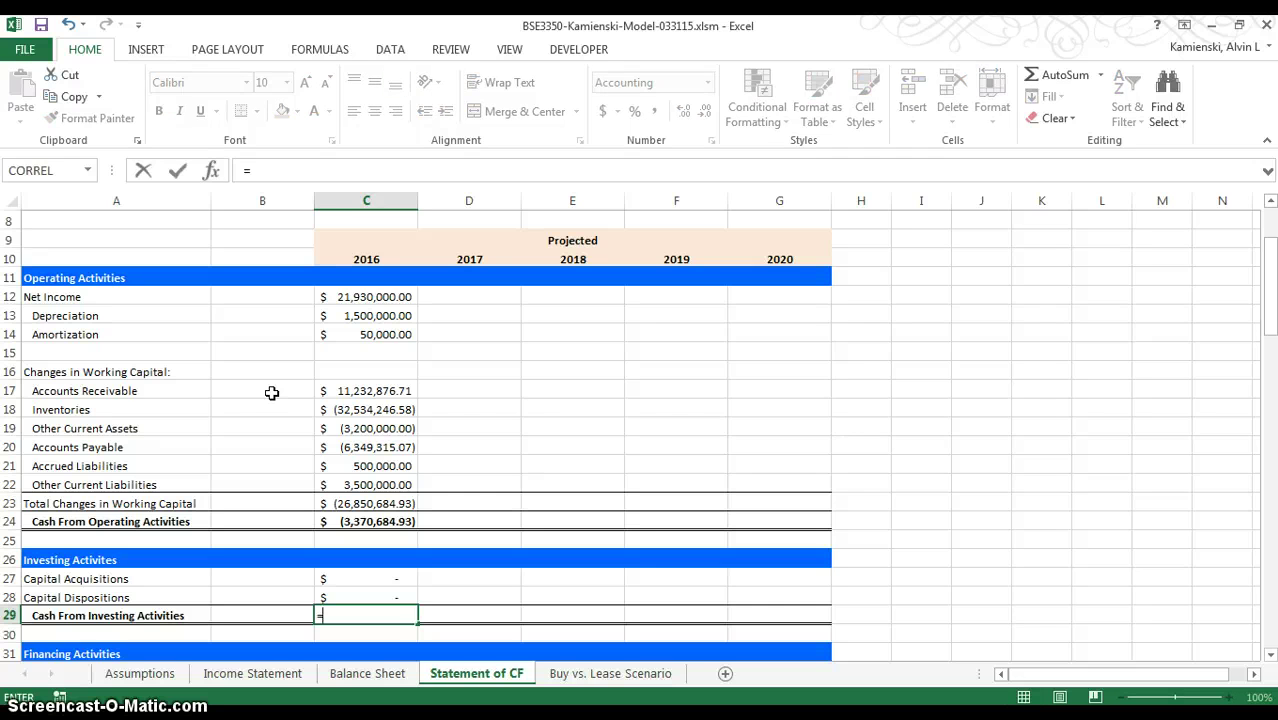
pyautogui.press('Up')
pyautogui.write('-')
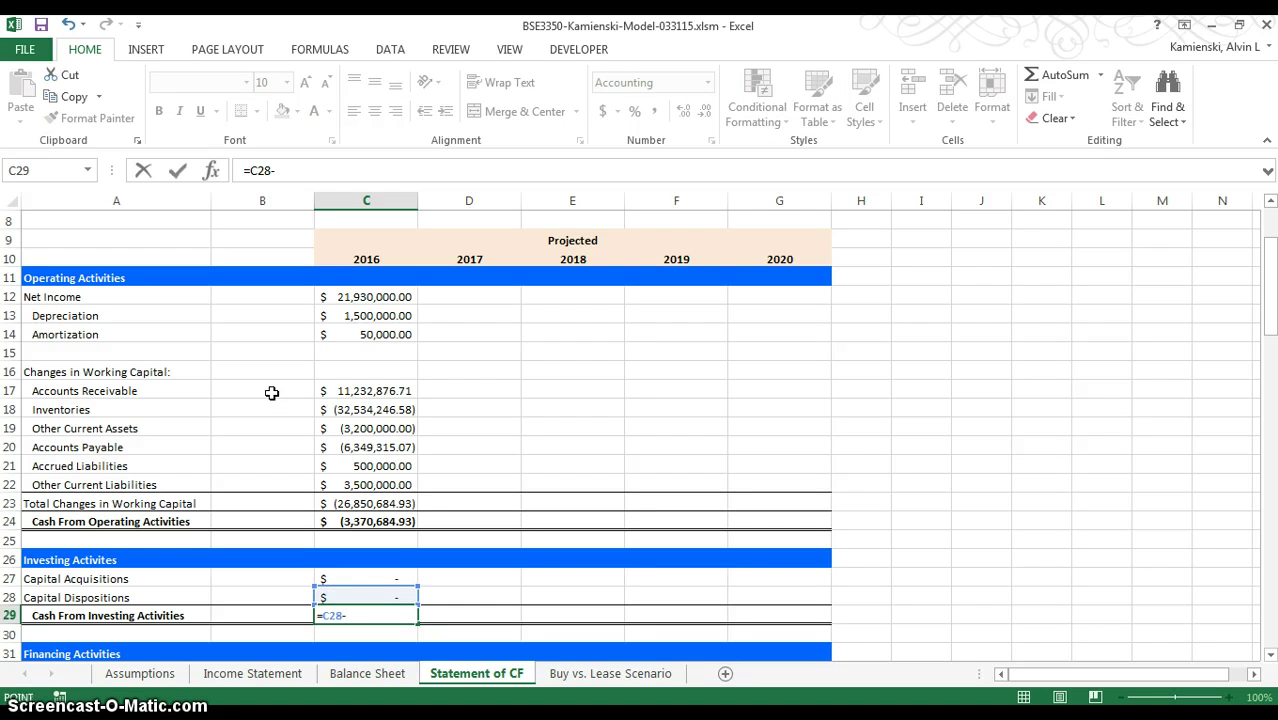
pyautogui.press('Up')
pyautogui.press('Return')
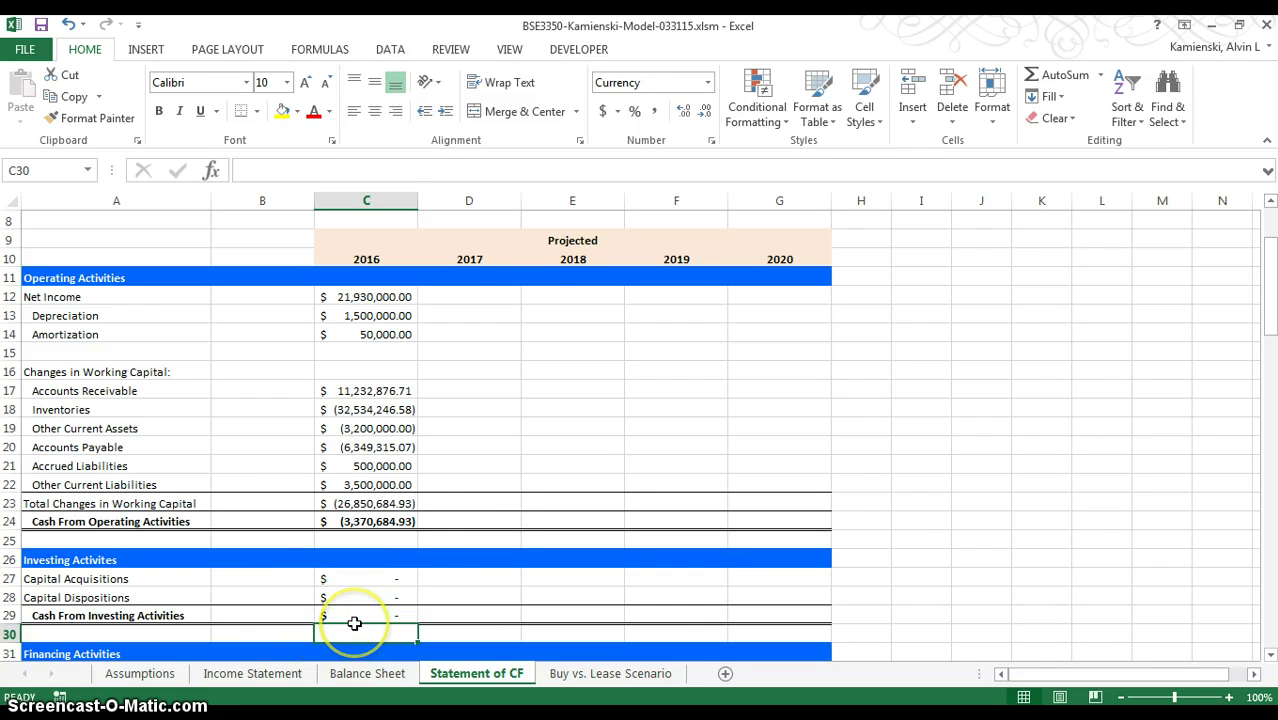
# - Calculate 2016 Borrowing in C32 from the two borrowing assumptions with =Assumptions!C38+Assumptions!C39
pyautogui.press('Down')
pyautogui.press('Down')
pyautogui.press('Down')
pyautogui.press('Down')
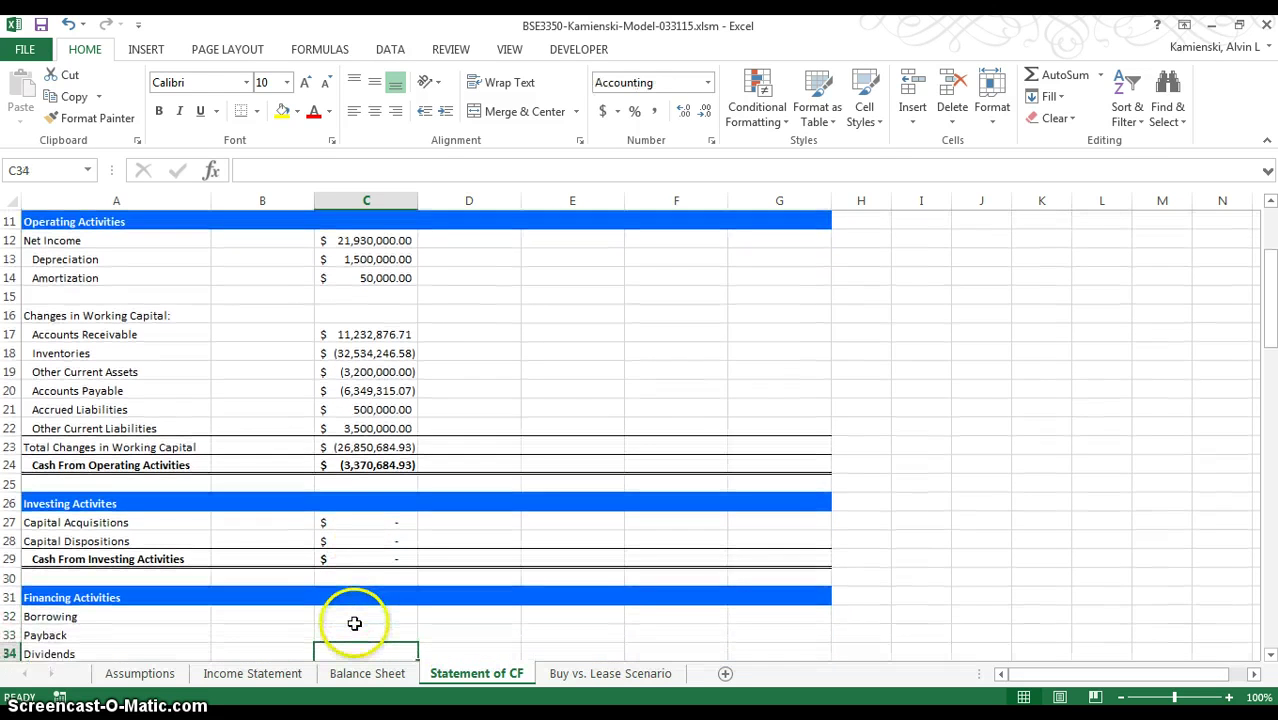
pyautogui.press('Down')
pyautogui.press('Up')
pyautogui.press('Up')
pyautogui.press('Up')
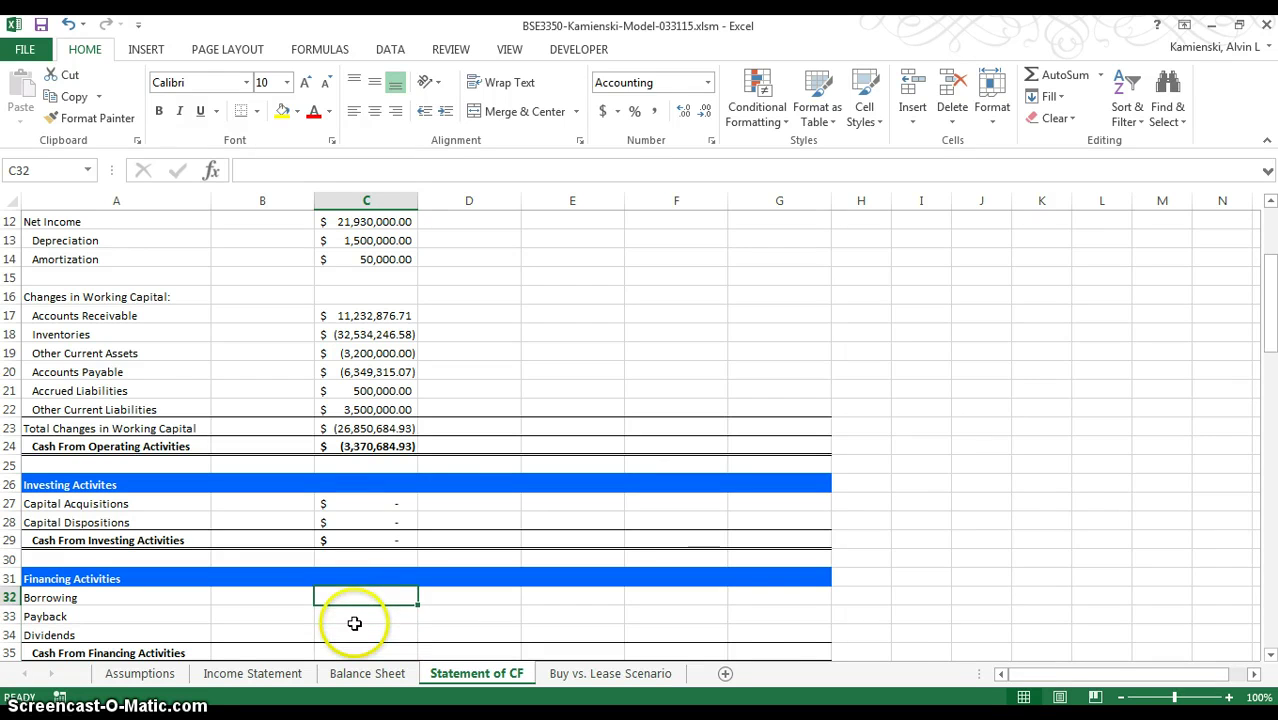
pyautogui.write('=')
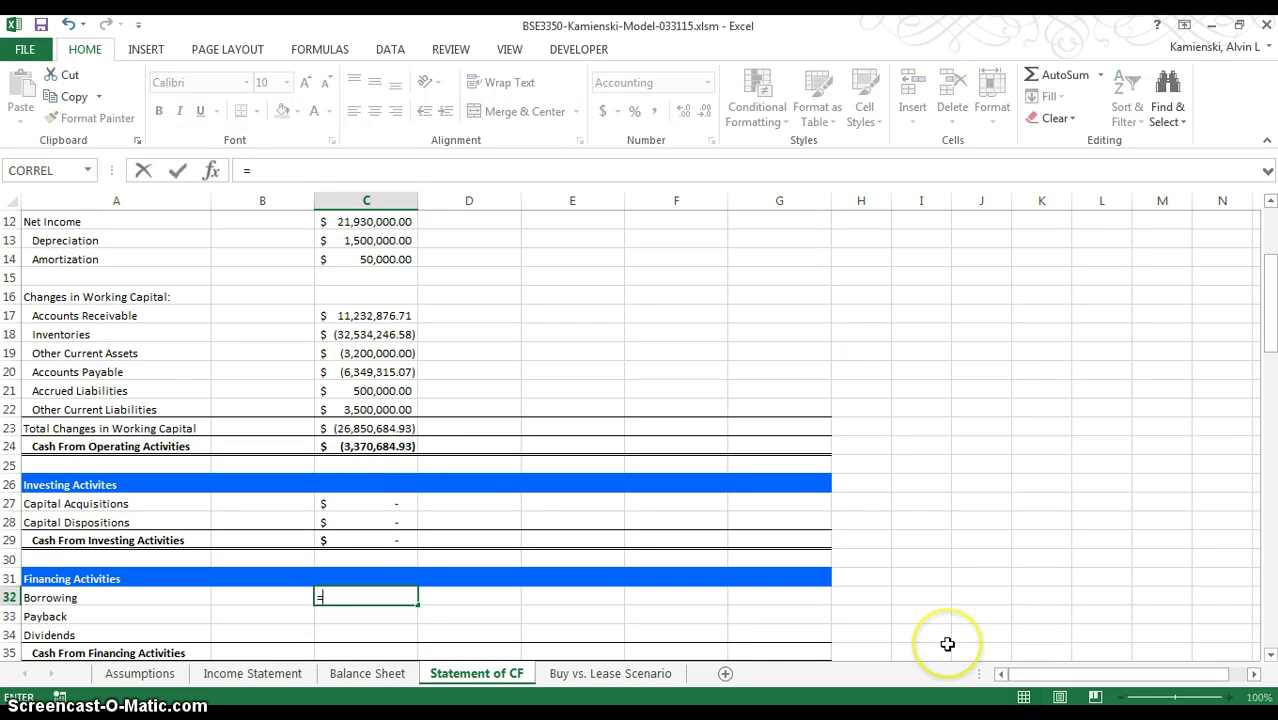
pyautogui.hotkey('ctrl', 'pageup')
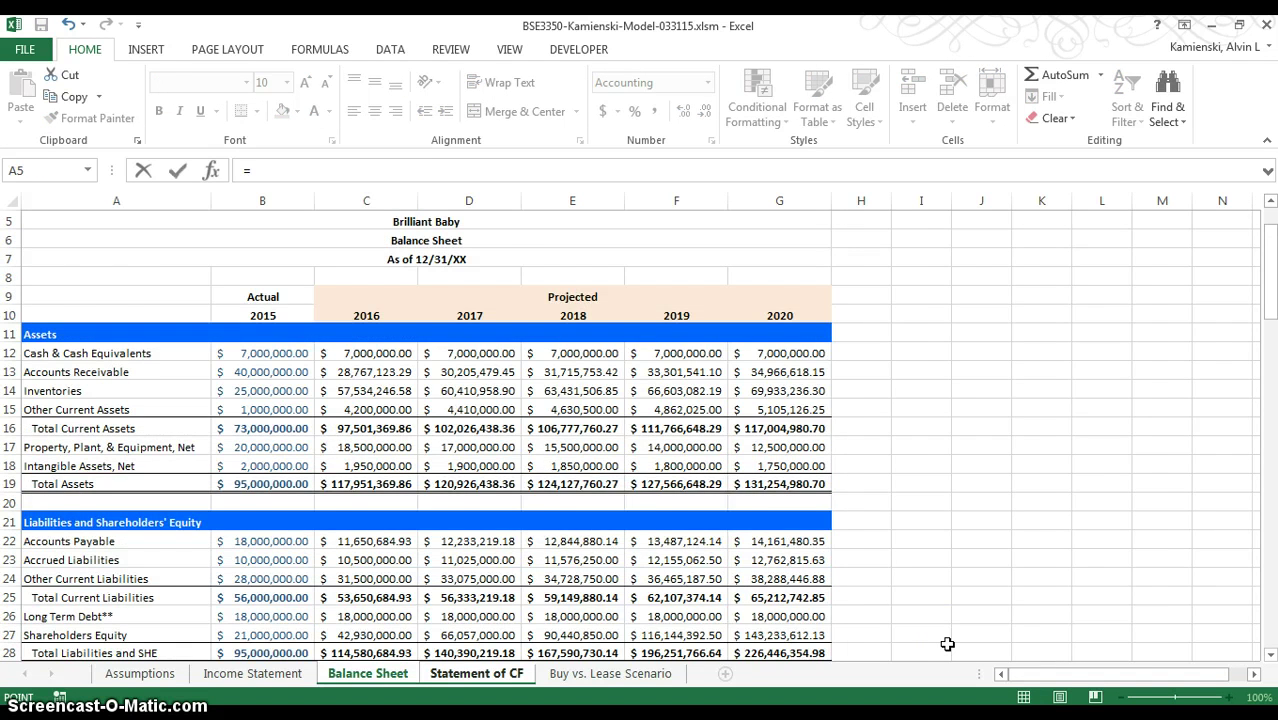
pyautogui.hotkey('ctrl', 'pageup')
pyautogui.hotkey('ctrl', 'pageup')
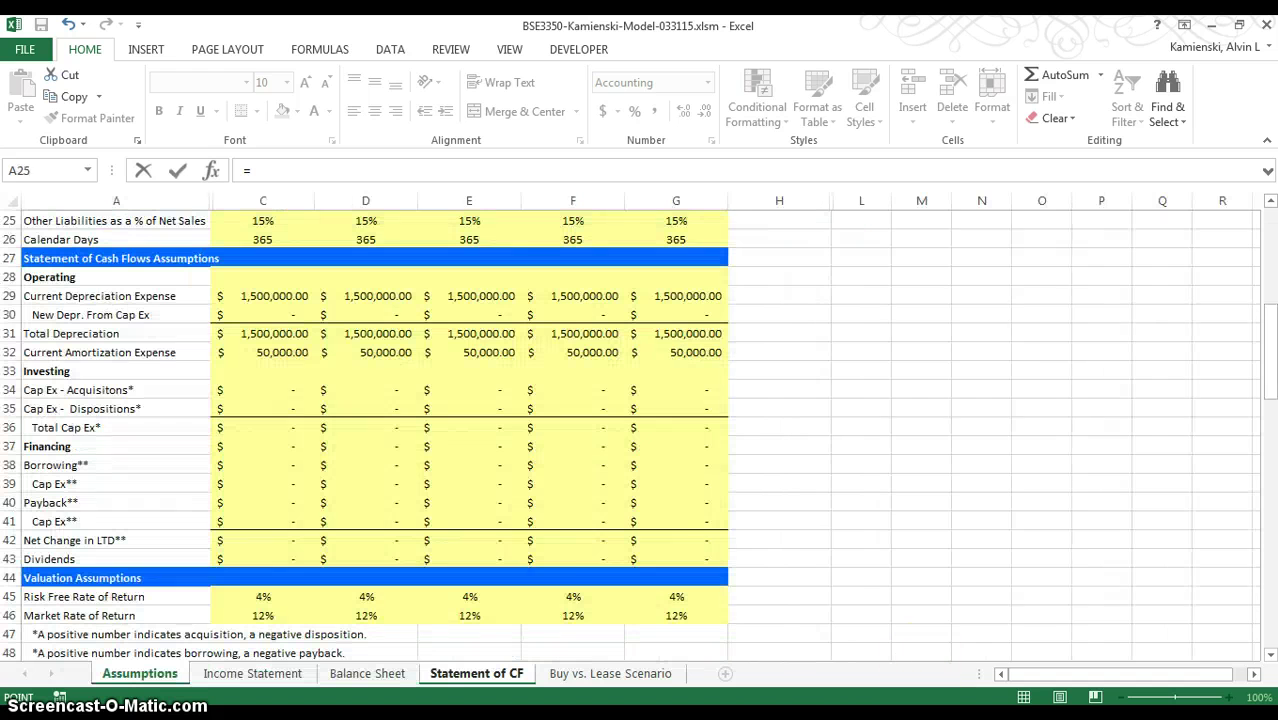
pyautogui.click(275, 466)
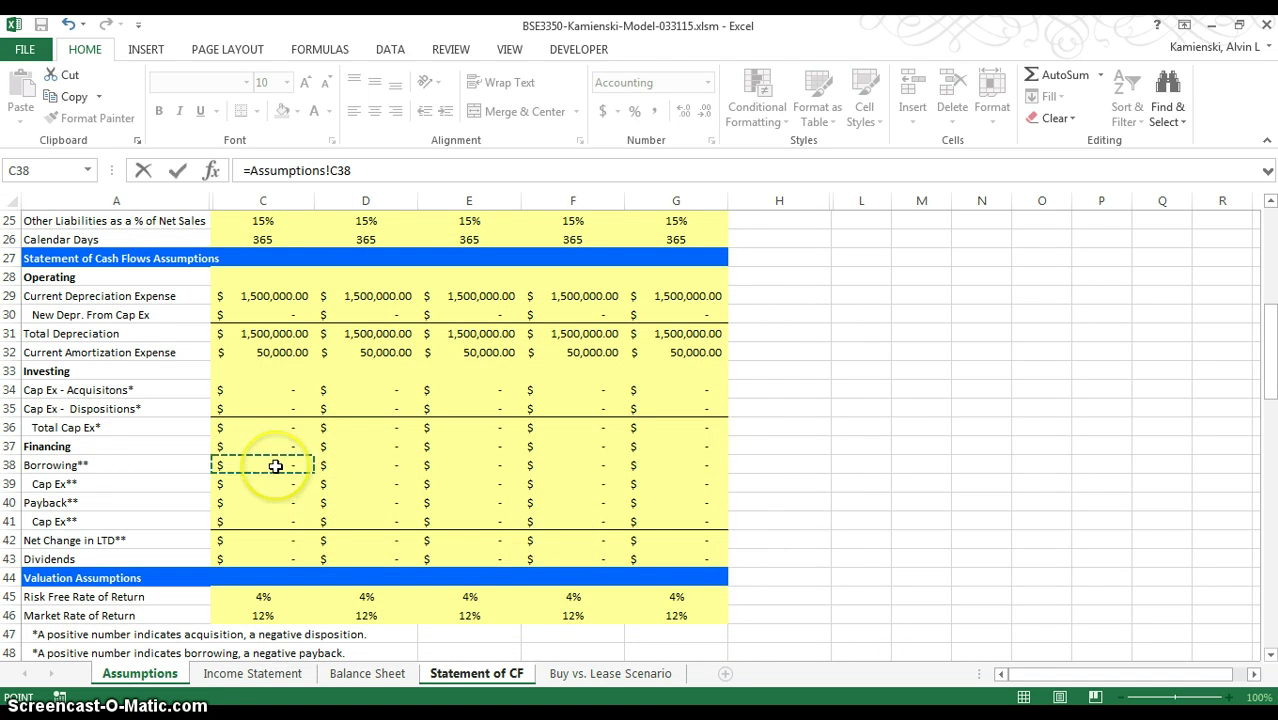
pyautogui.write('+')
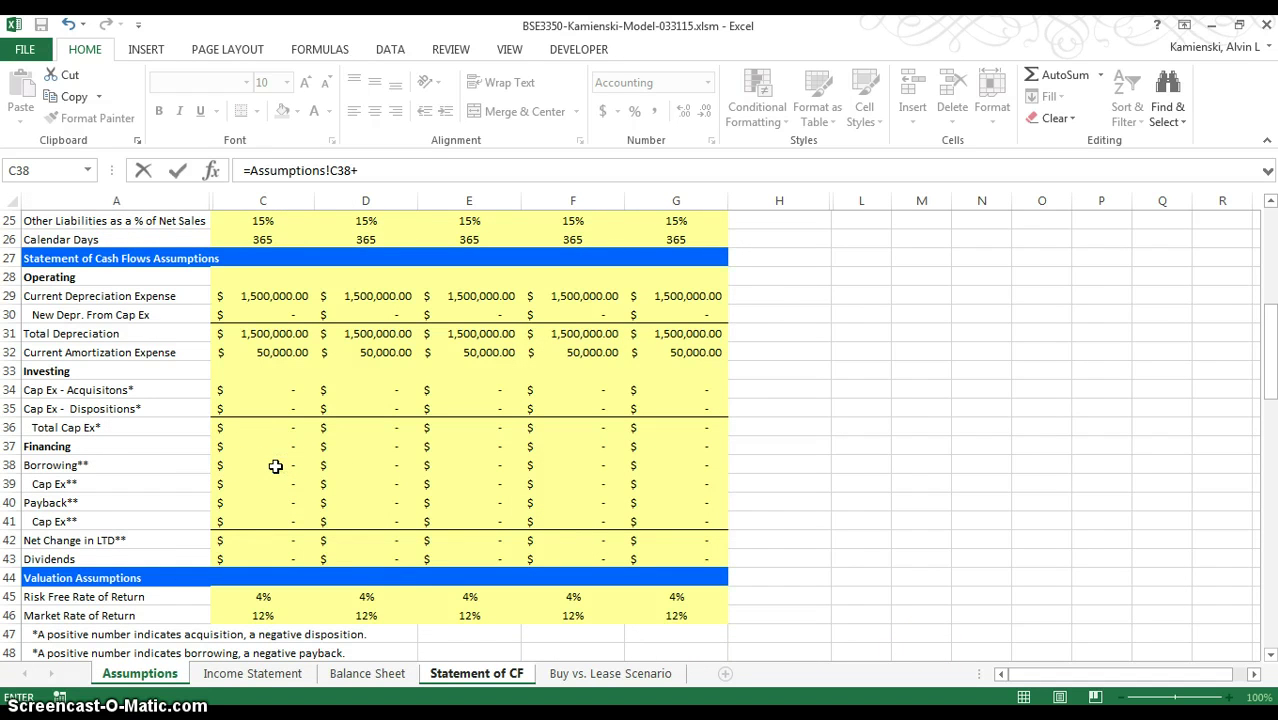
pyautogui.click(245, 484)
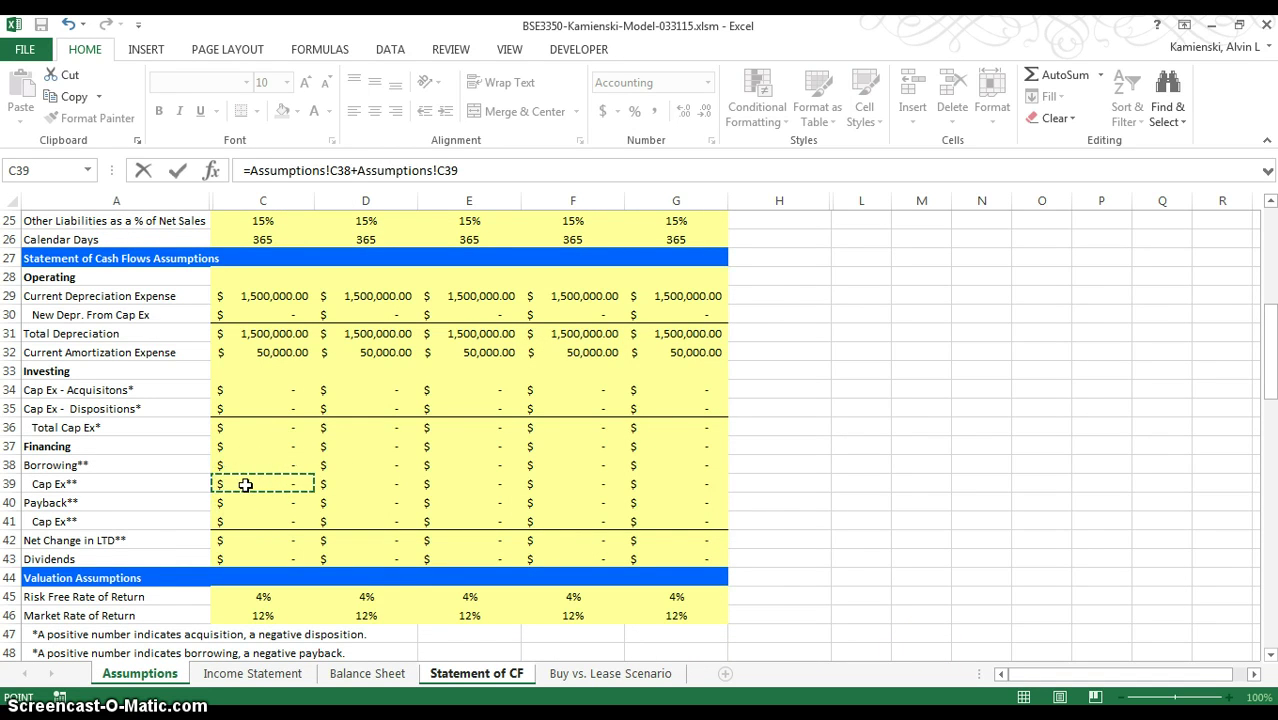
pyautogui.press('Return')
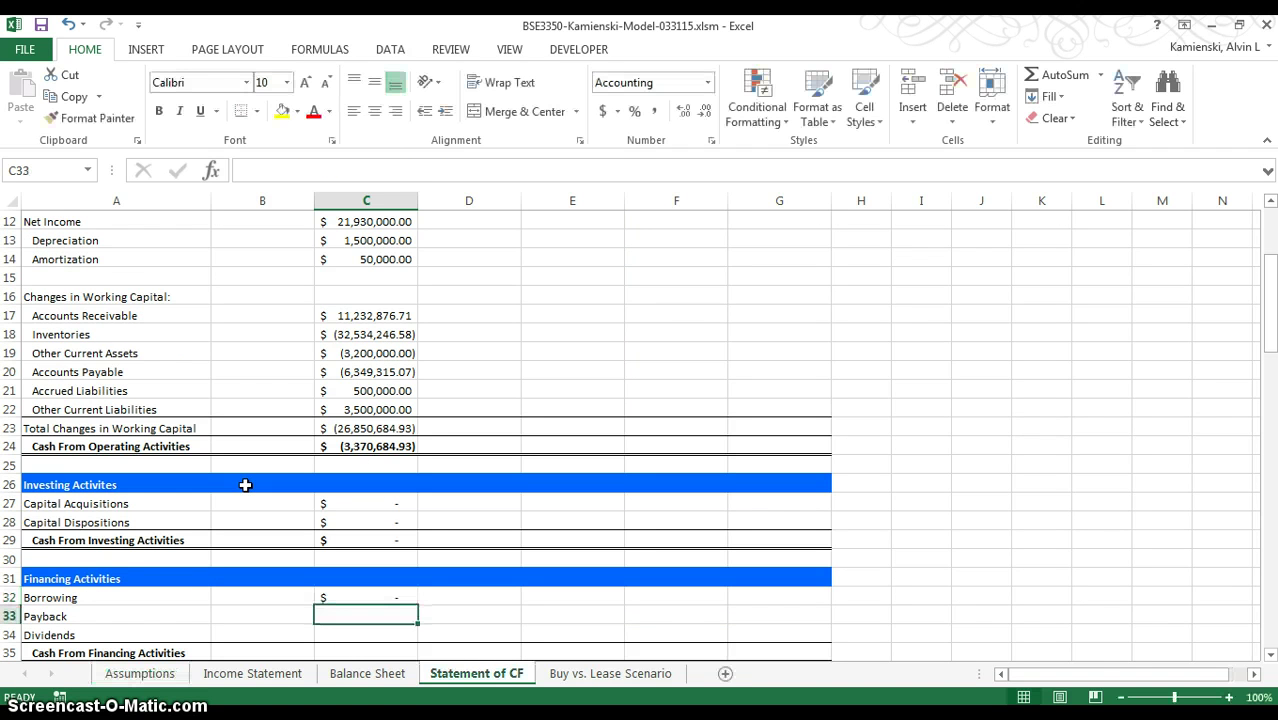
# - Calculate 2016 Payback in C33 from the two payback assumptions with =Assumptions!C40+Assumptions!C41
pyautogui.write('=')
pyautogui.hotkey('ctrl', 'pageup')
pyautogui.hotkey('ctrl', 'pageup')
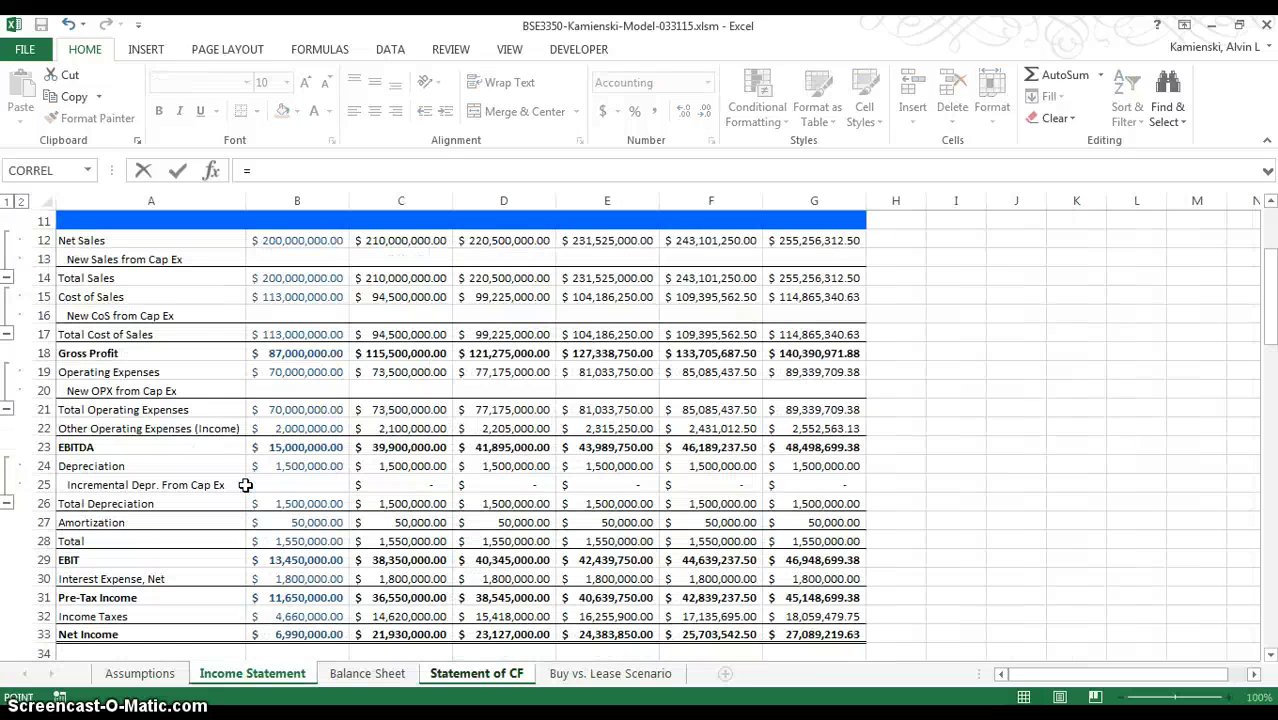
pyautogui.hotkey('ctrl', 'pageup')
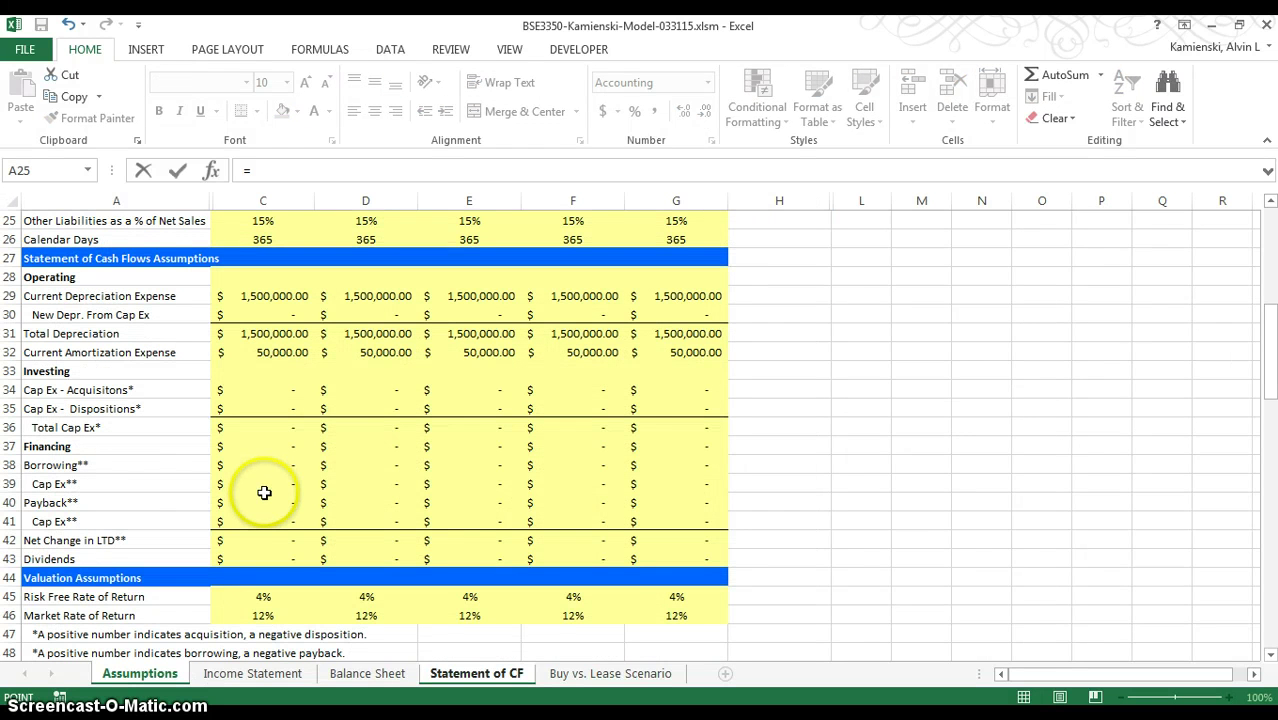
pyautogui.click(264, 498)
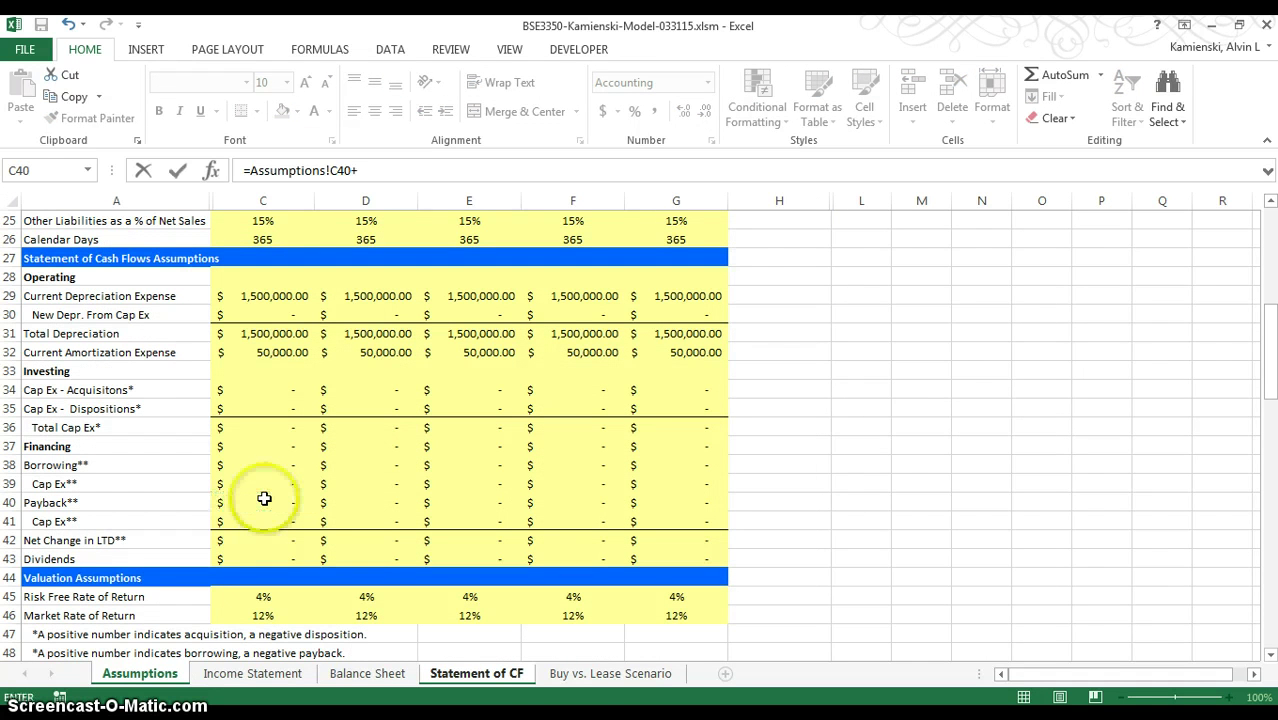
pyautogui.write('+')
pyautogui.click(260, 521)
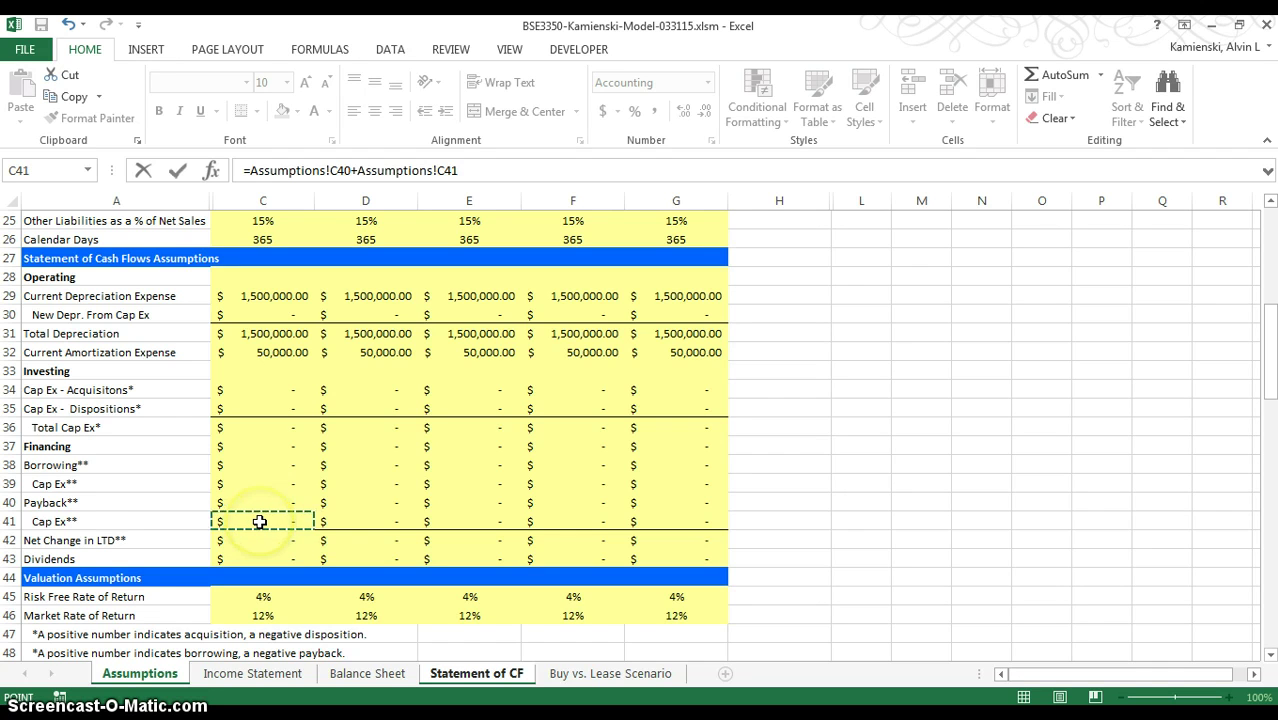
pyautogui.press('Return')
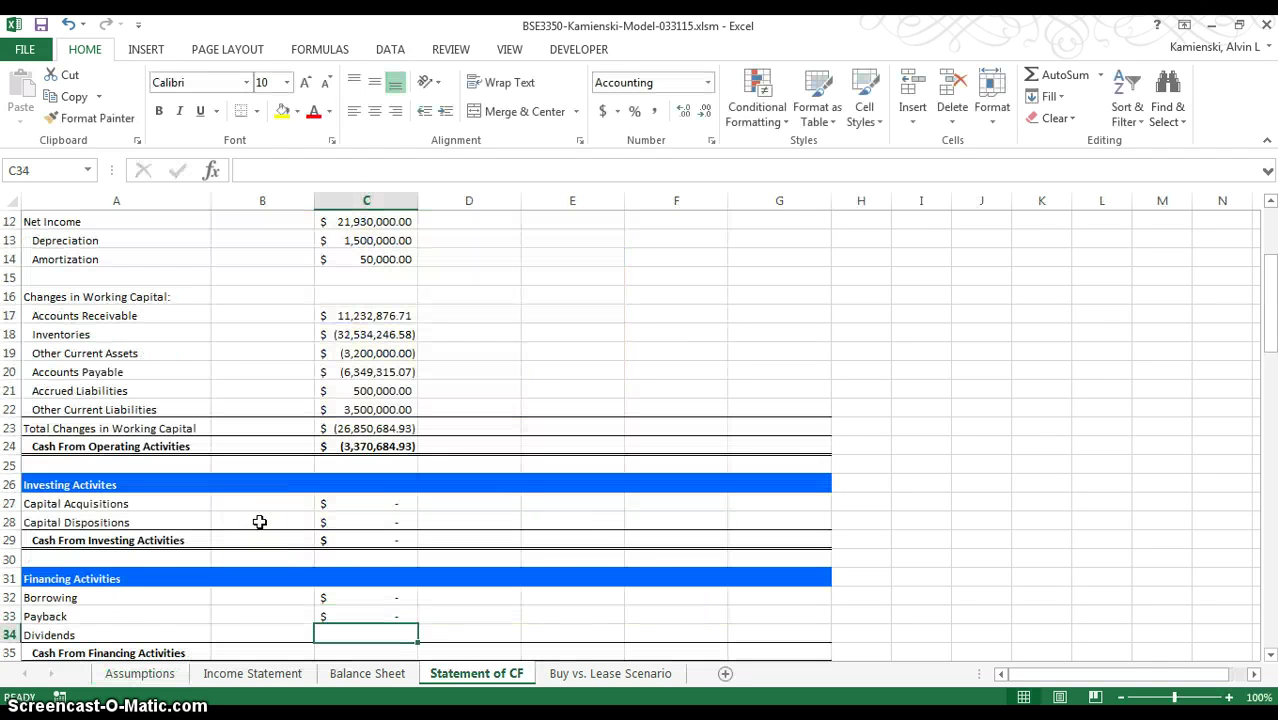
# - Link 2016 Dividends in C34 to the dividends assumption with =Assumptions!C43
pyautogui.write('=')
pyautogui.hotkey('ctrl', 'pageup')
pyautogui.hotkey('ctrl', 'pageup')
pyautogui.hotkey('ctrl', 'pageup')
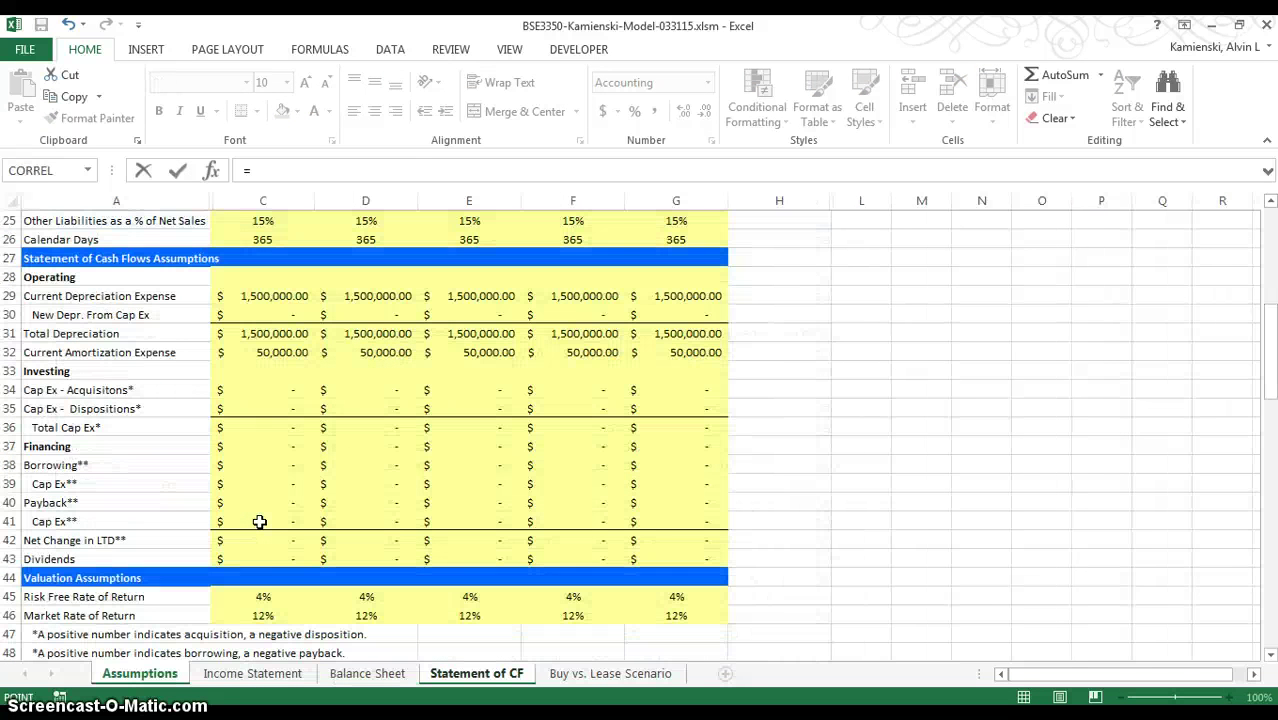
pyautogui.click(258, 566)
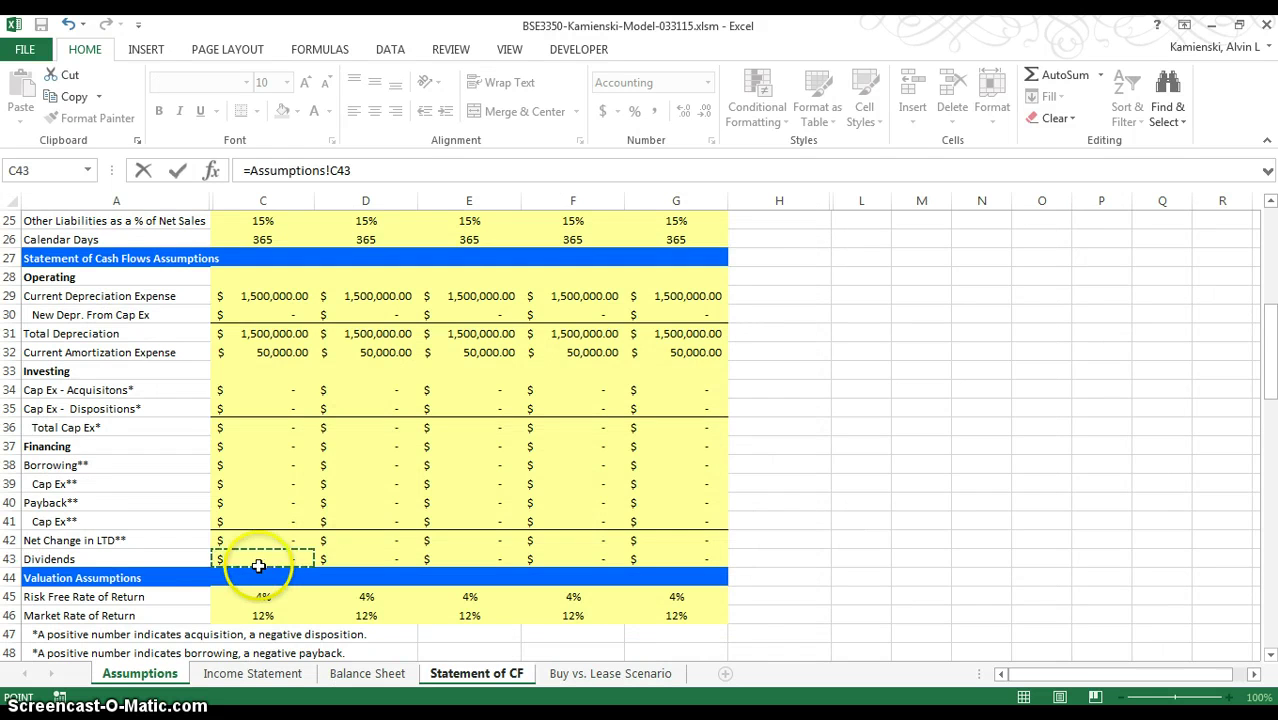
pyautogui.press('Return')
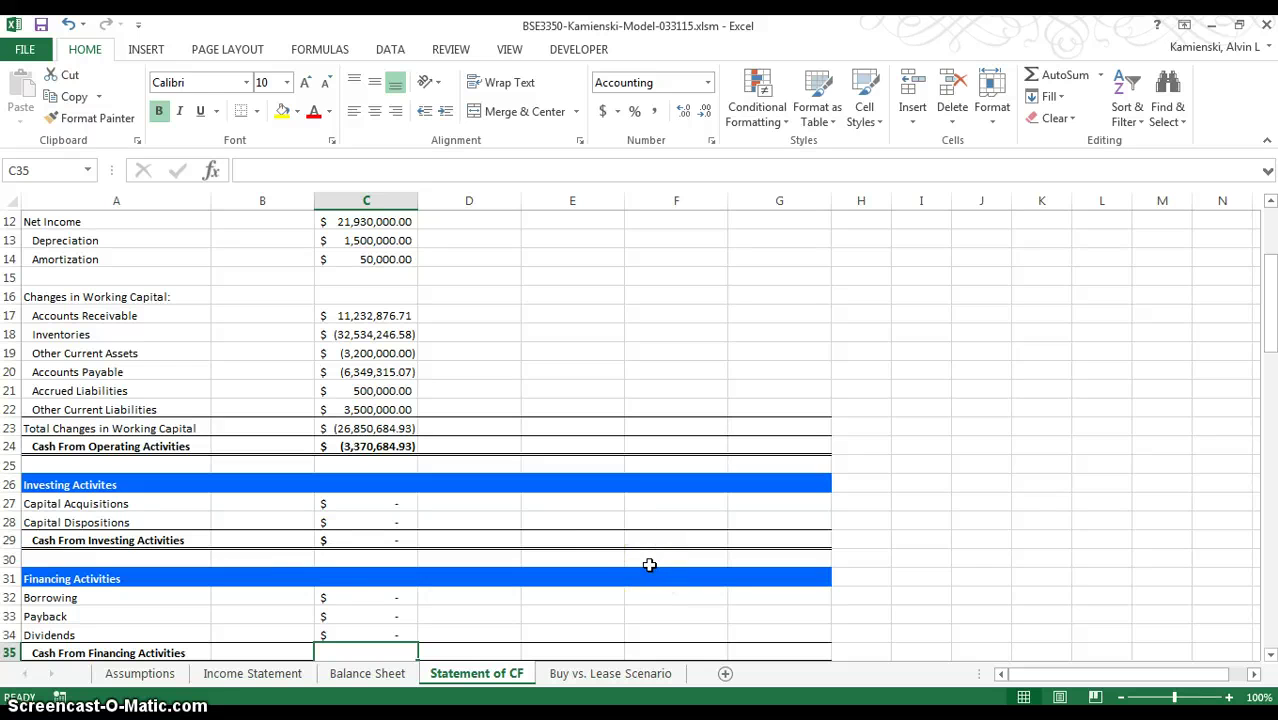
# - Calculate 2016 Cash From Financing Activities in C35 as Borrowing minus Payback minus Dividends with =C32-C33-C34
pyautogui.write('=')
pyautogui.press('Up')
pyautogui.press('Up')
pyautogui.press('Up')
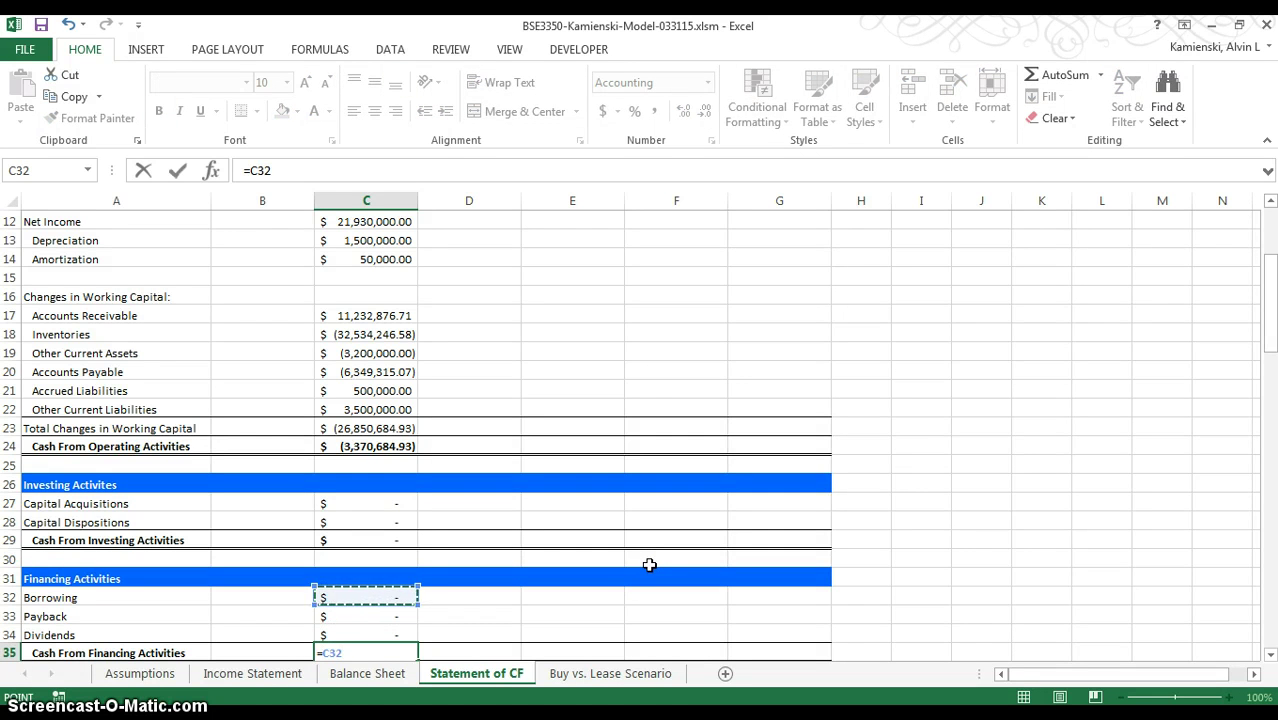
pyautogui.write('-')
pyautogui.press('Up')
pyautogui.press('Up')
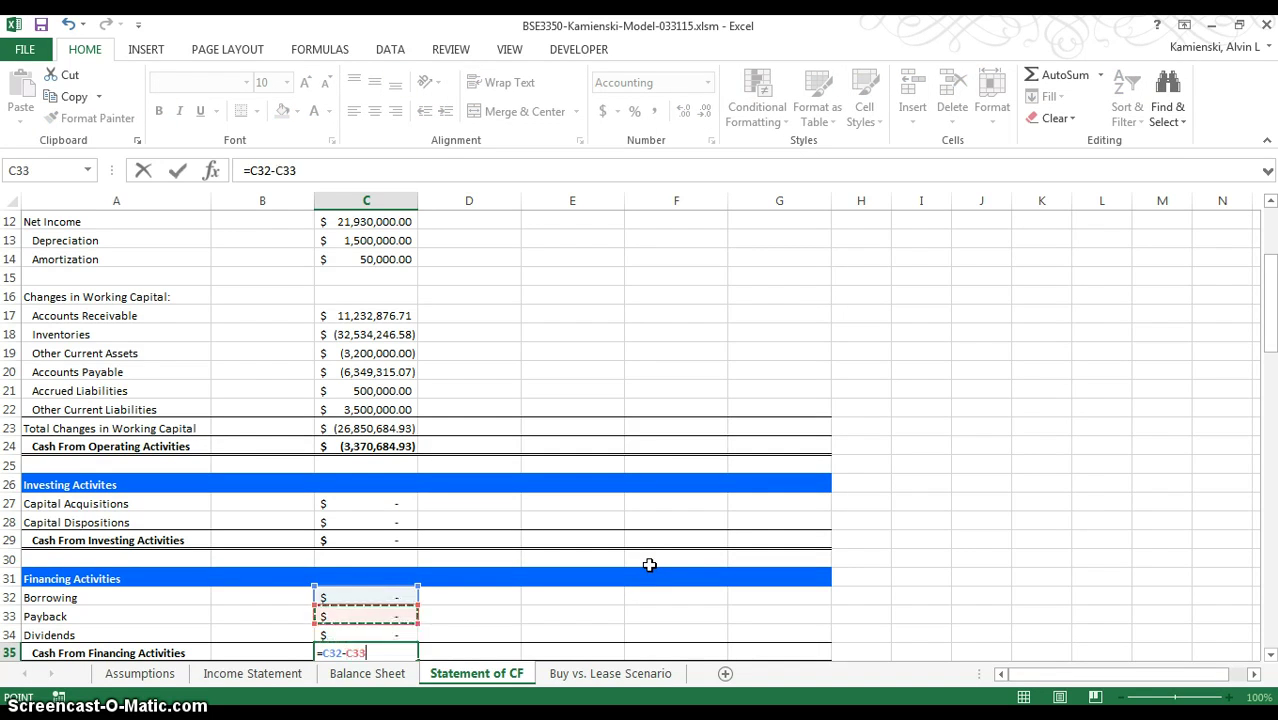
pyautogui.write('-')
pyautogui.press('Up')
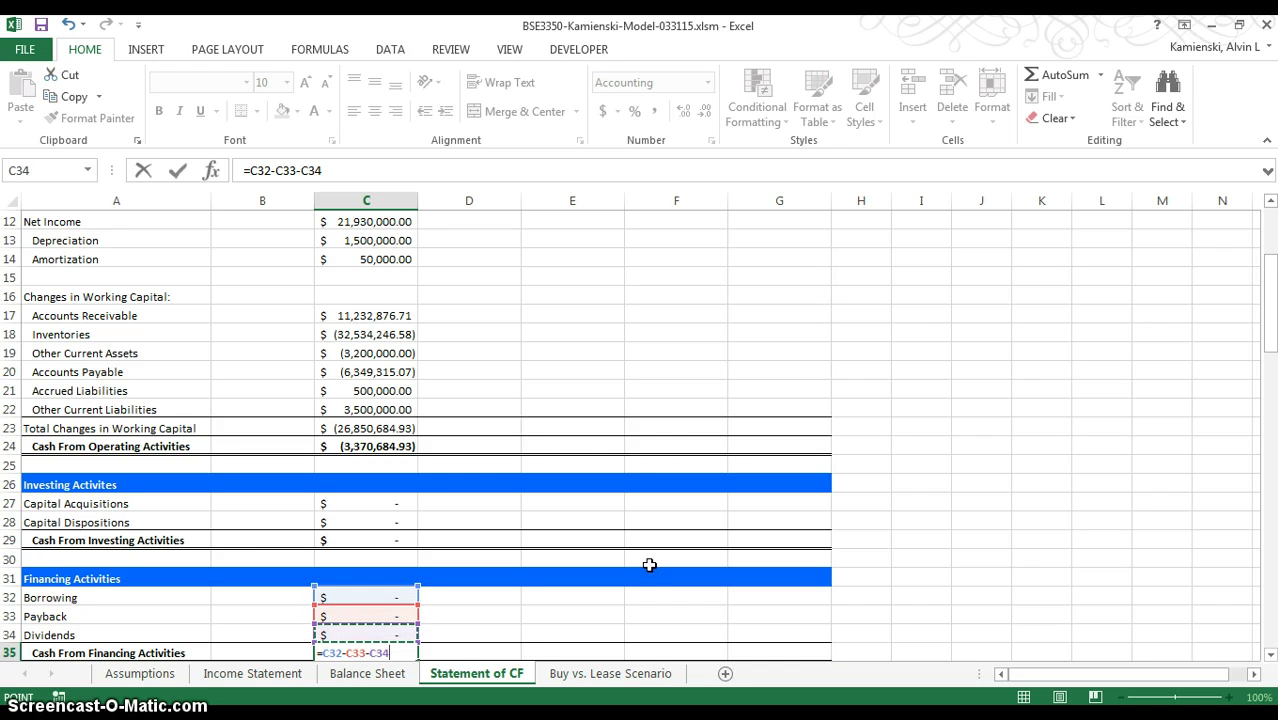
pyautogui.press('Return')
# - Calculate the 2016 Increase (Decrease) in Cash in C37 by adding operating, investing and financing cash flows with =C24+C29+C35
pyautogui.press('Down')
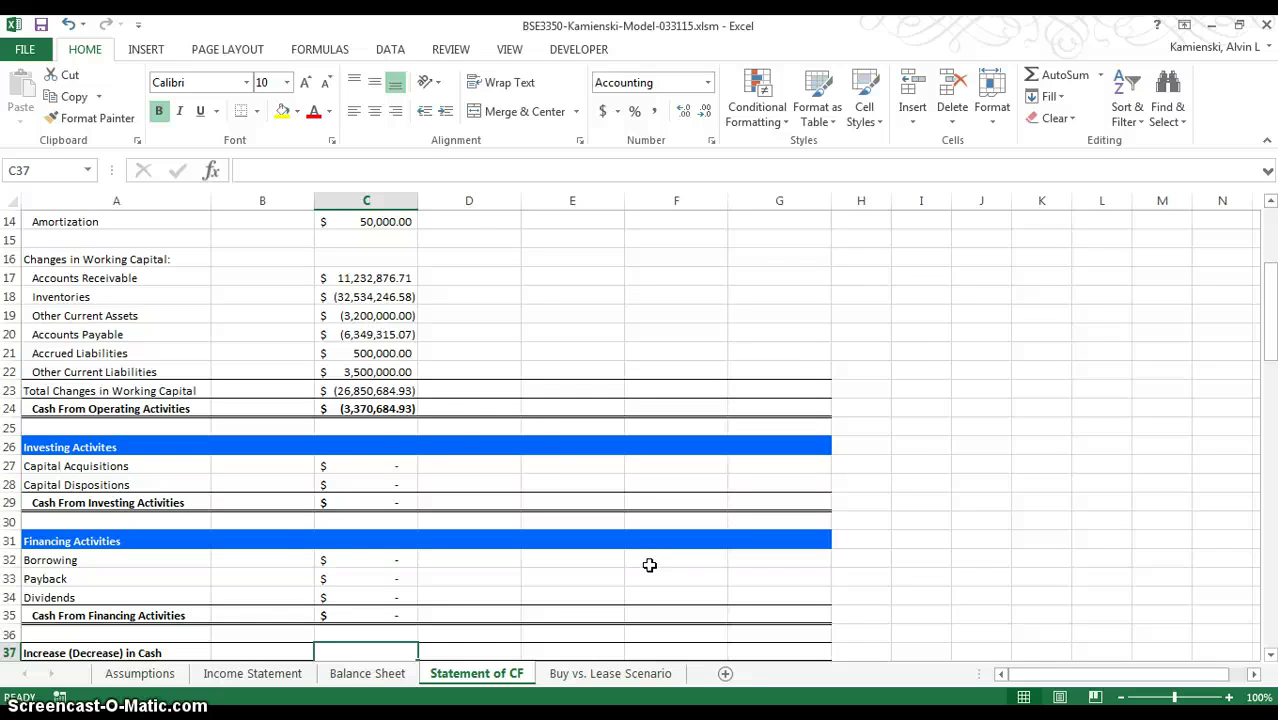
pyautogui.write('=')
pyautogui.click(360, 407)
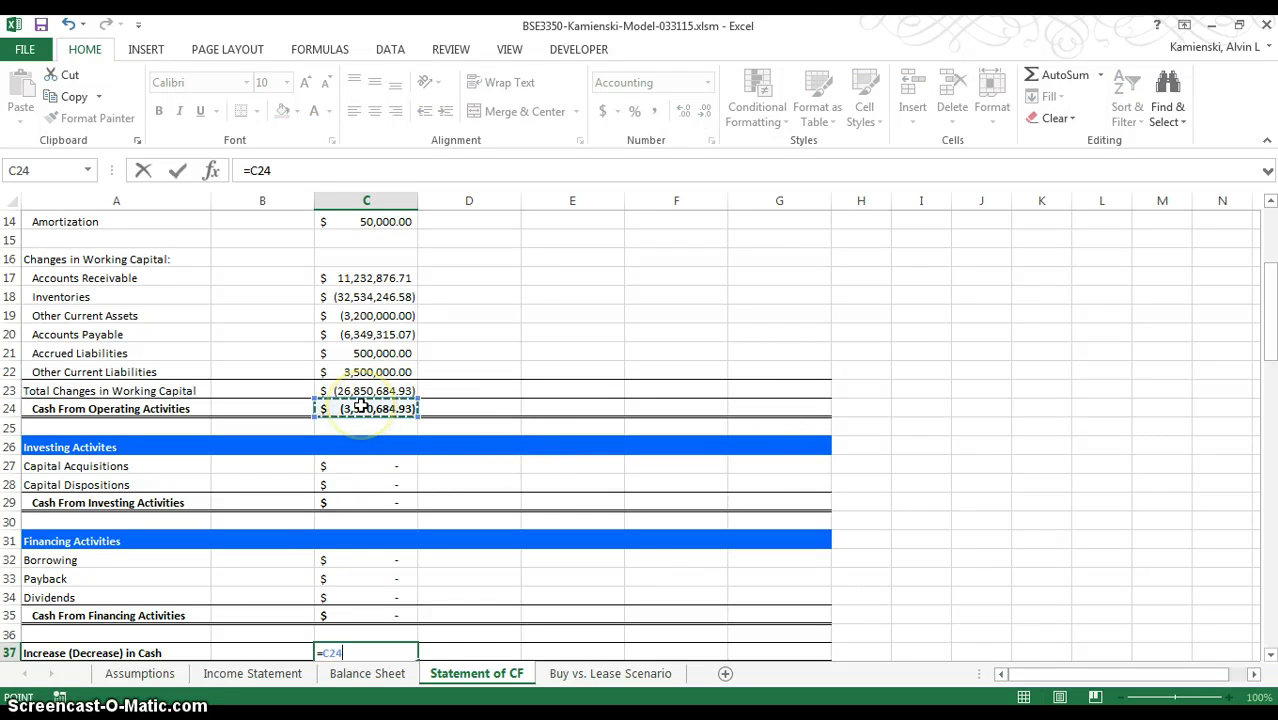
pyautogui.write('+')
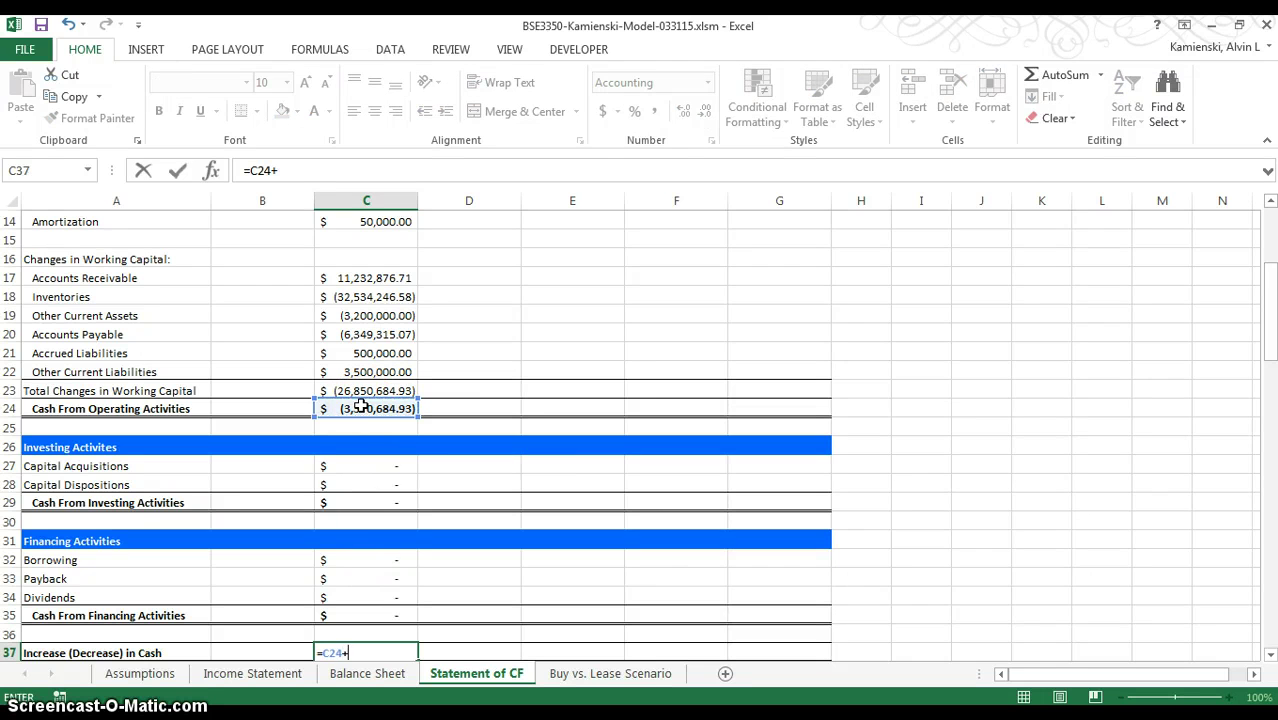
pyautogui.click(358, 497)
pyautogui.write('+')
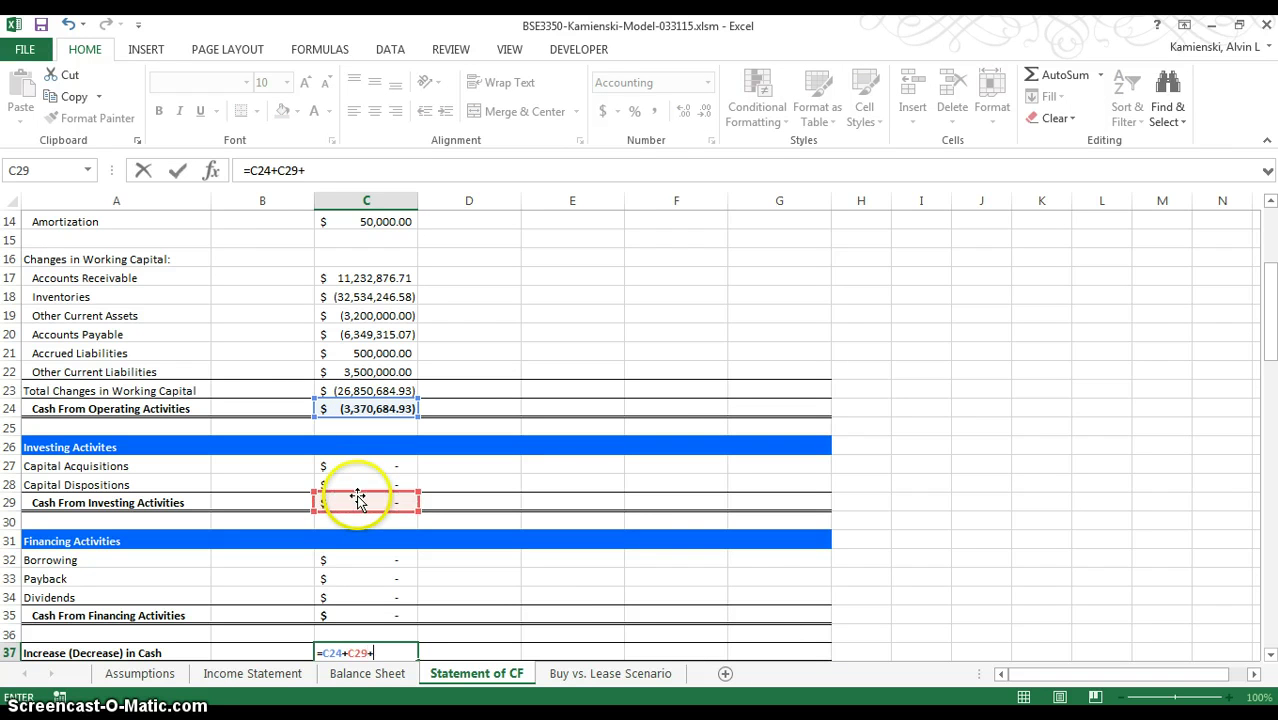
pyautogui.click(369, 614)
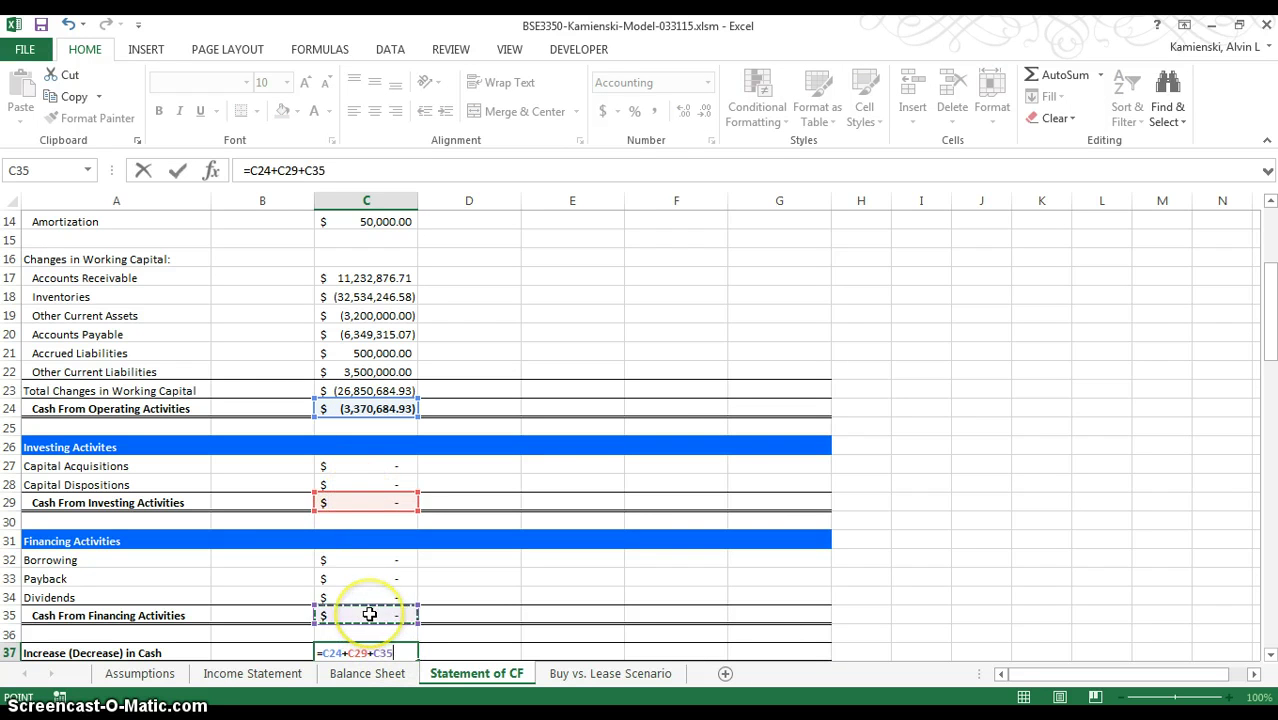
pyautogui.press('Return')
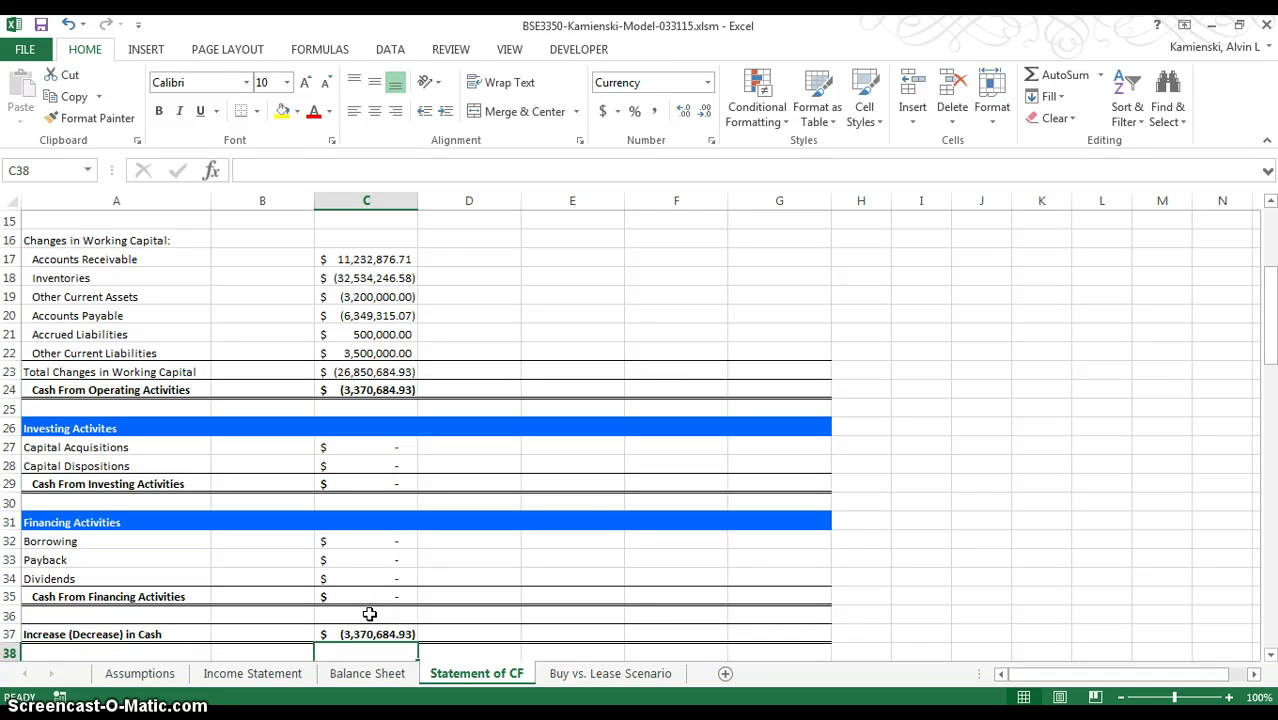
pyautogui.press('Up')
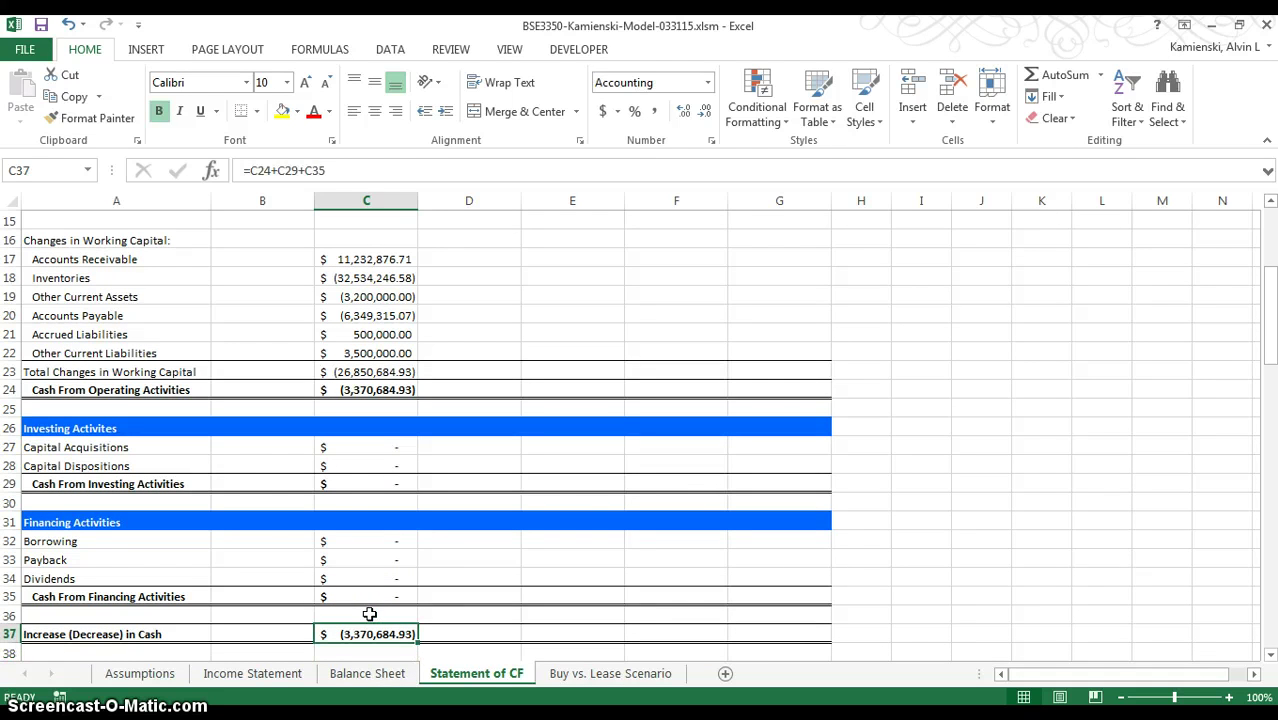
# - Examine the 2016 Total Assets, Total Liabilities and SHE, Balance Check and Cash & Cash Equivalents formula on the Balance Sheet
pyautogui.click(367, 673)
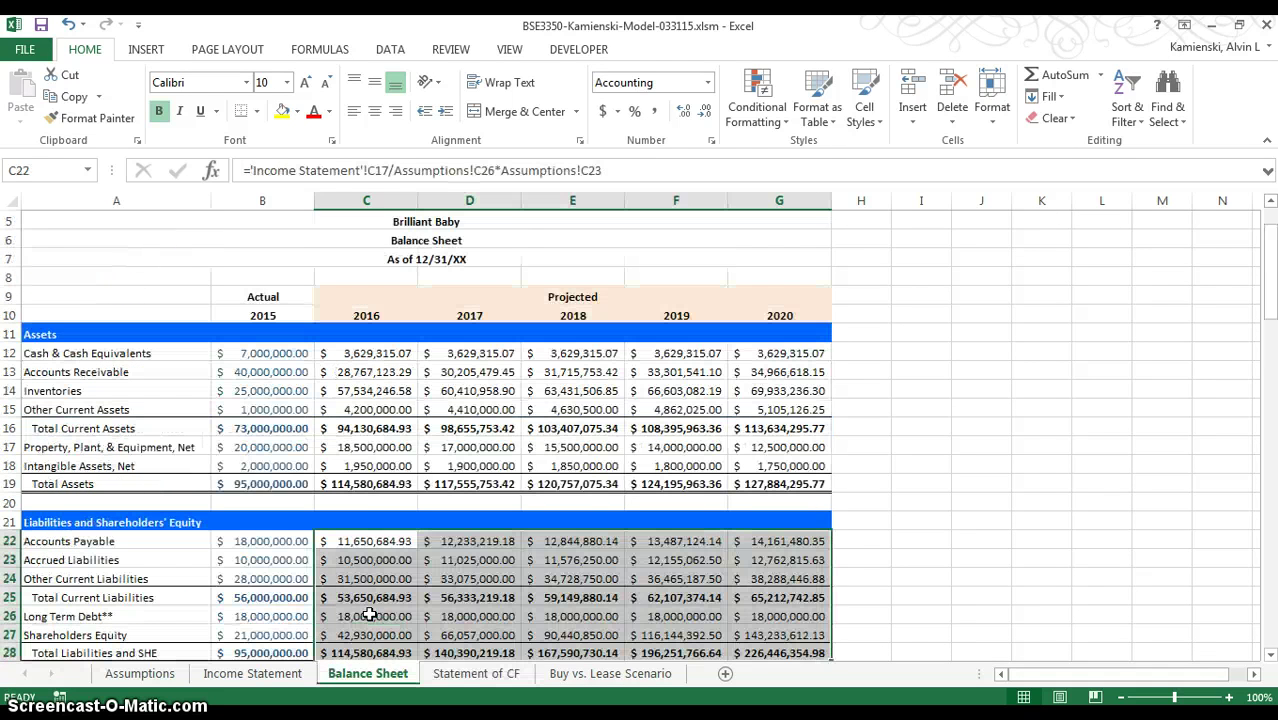
pyautogui.click(358, 485)
pyautogui.press('Down')
pyautogui.press('Down')
pyautogui.press('Down')
pyautogui.press('Down')
pyautogui.press('Down')
pyautogui.press('Down')
pyautogui.press('Down')
pyautogui.press('Down')
pyautogui.press('Down')
pyautogui.press('Down')
pyautogui.press('Down')
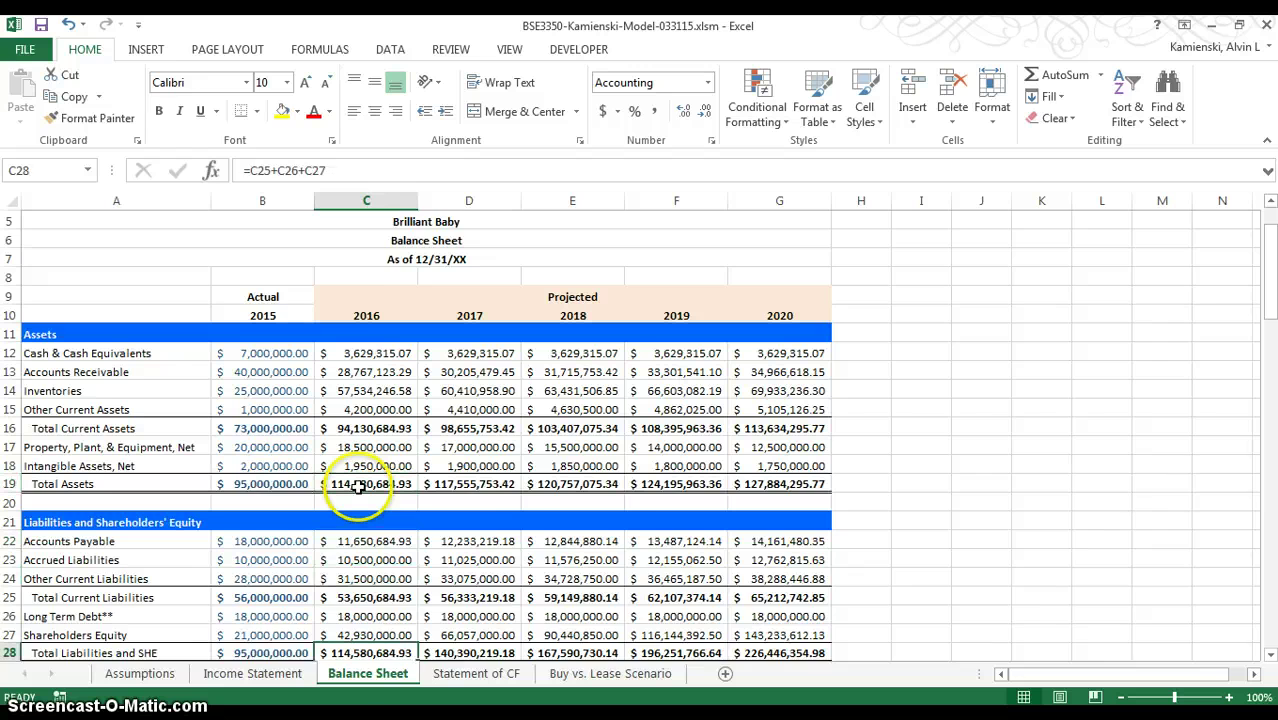
pyautogui.press('Down')
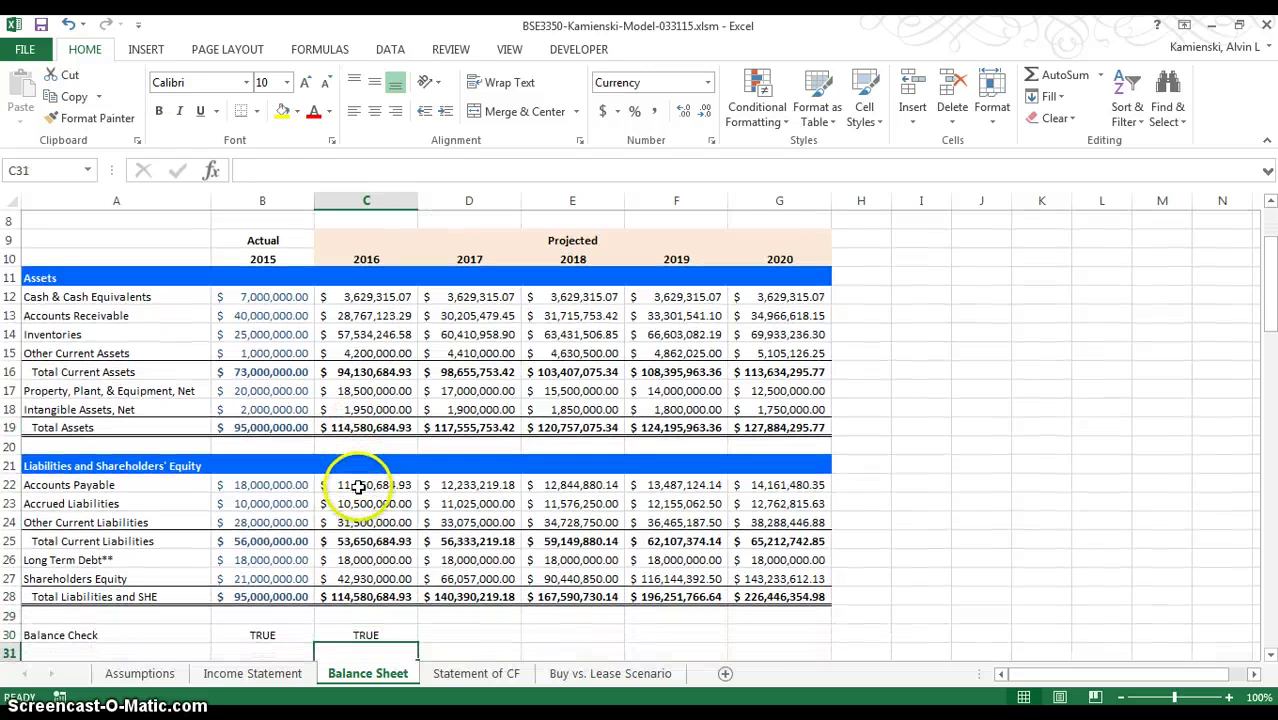
pyautogui.press('Up')
pyautogui.press('Up')
pyautogui.press('Up')
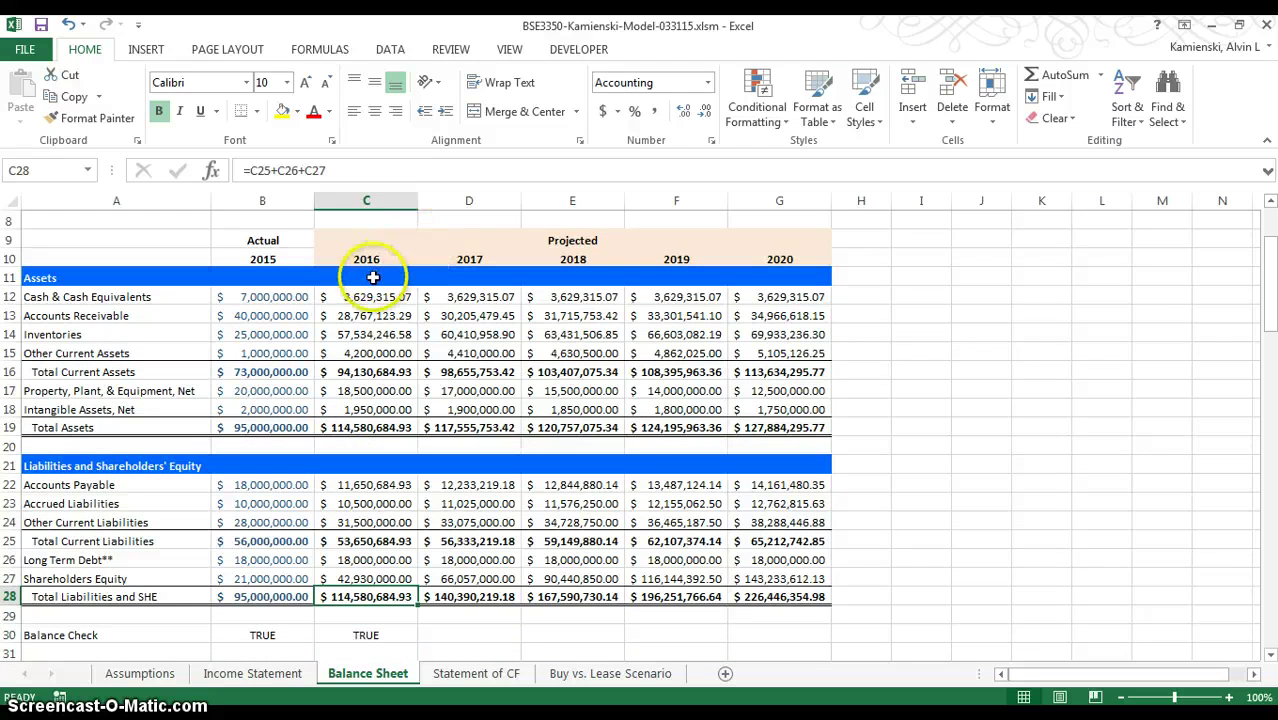
pyautogui.click(367, 292)
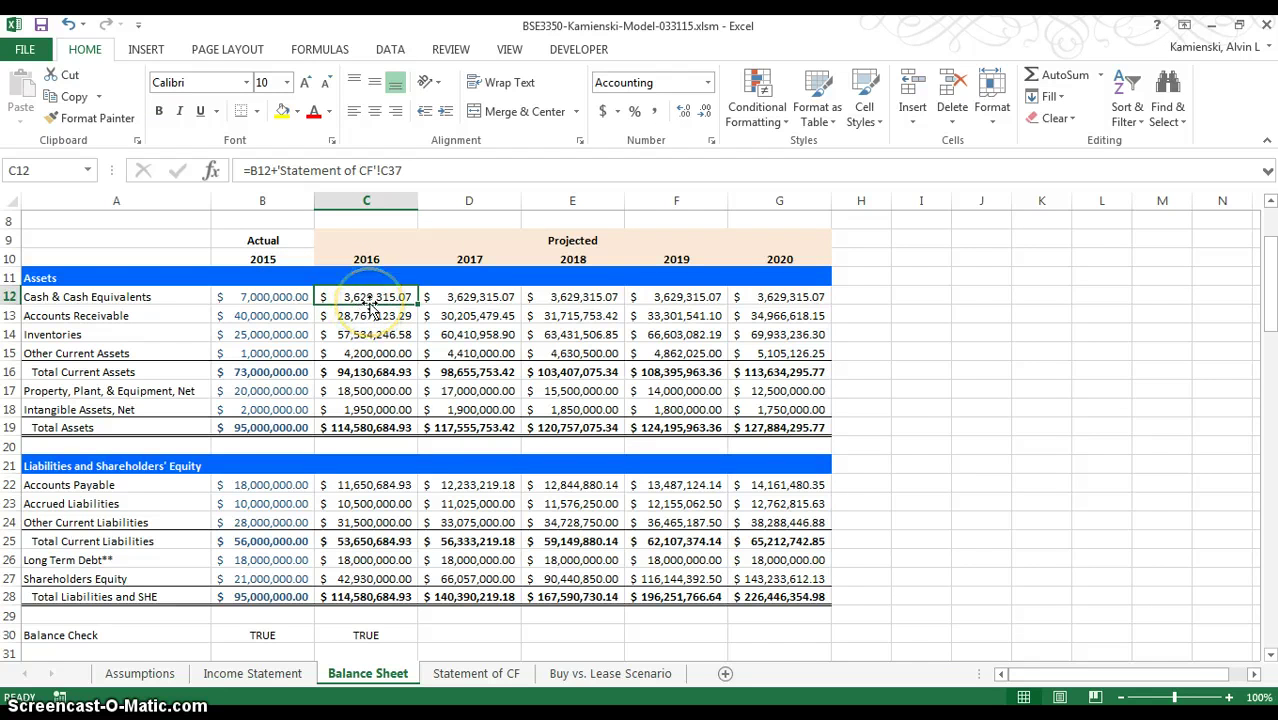
# - Review the Interest Expense, Net row from 2015 through 2020 on the Income Statement, then return to the Balance Sheet
pyautogui.hotkey('ctrl', 'pageup')
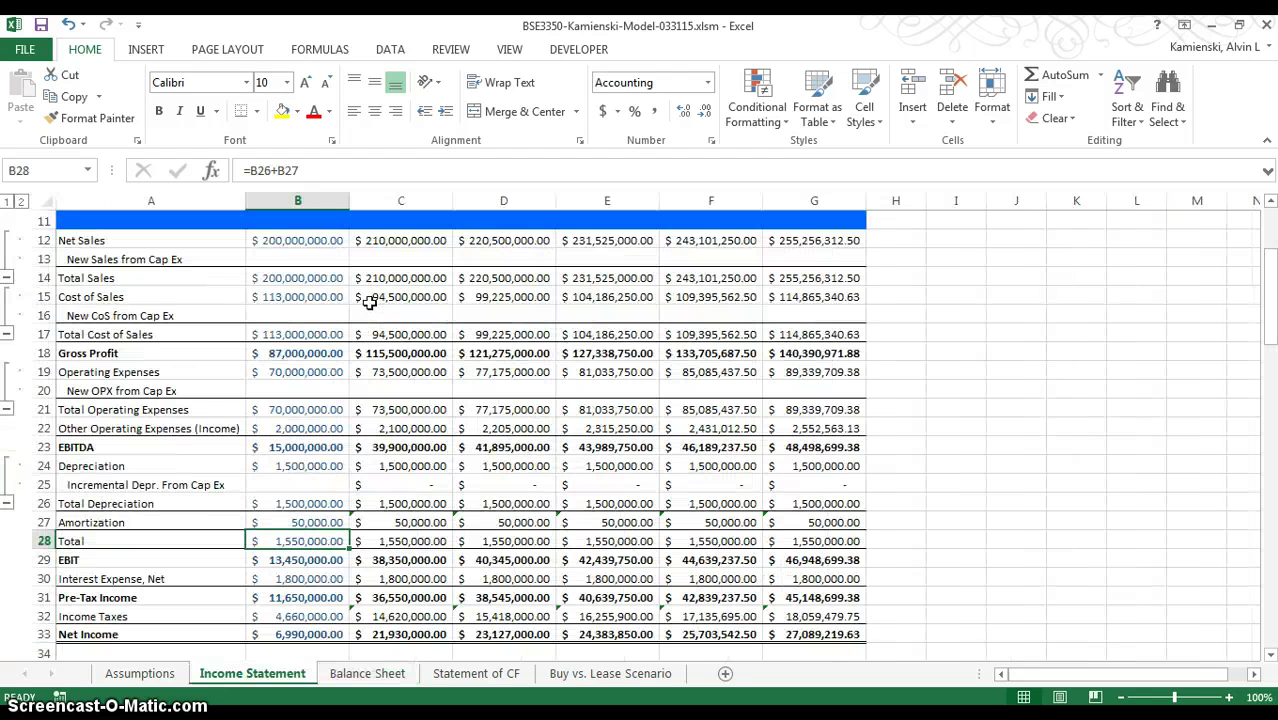
pyautogui.click(294, 578)
pyautogui.hotkey('ctrl', 'shift', 'Right')
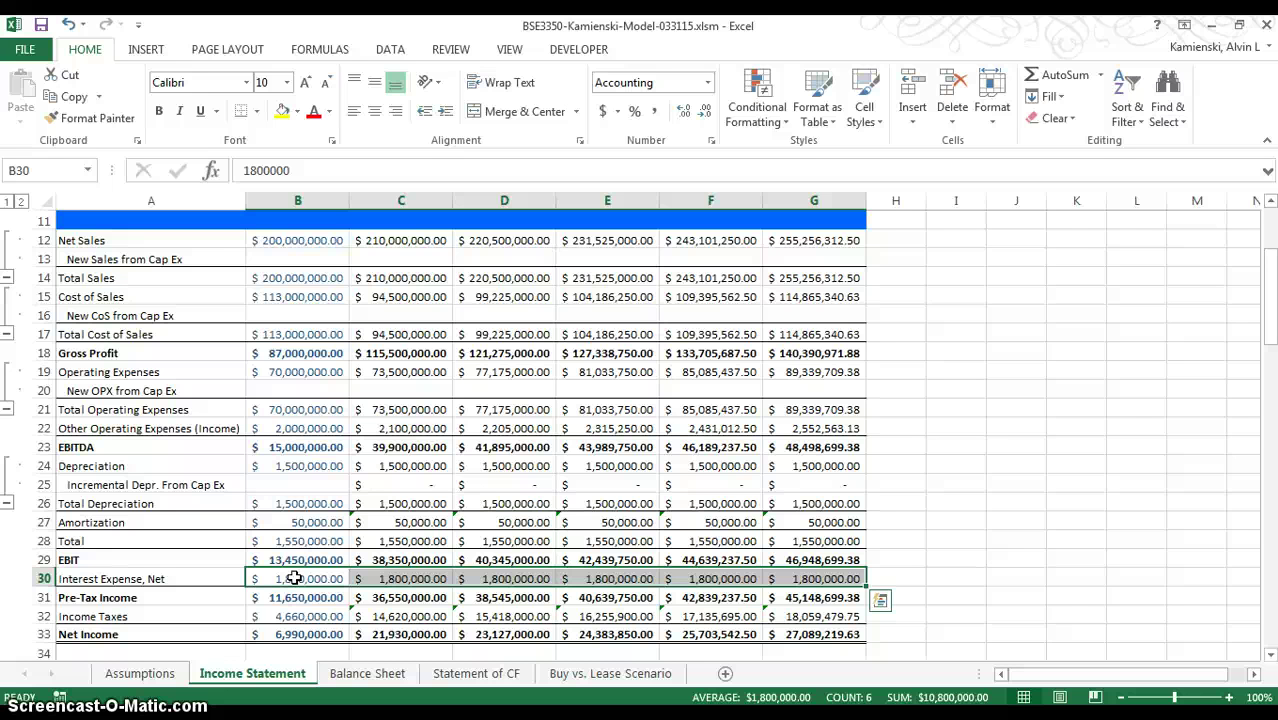
pyautogui.hotkey('ctrl', 'pagedown')
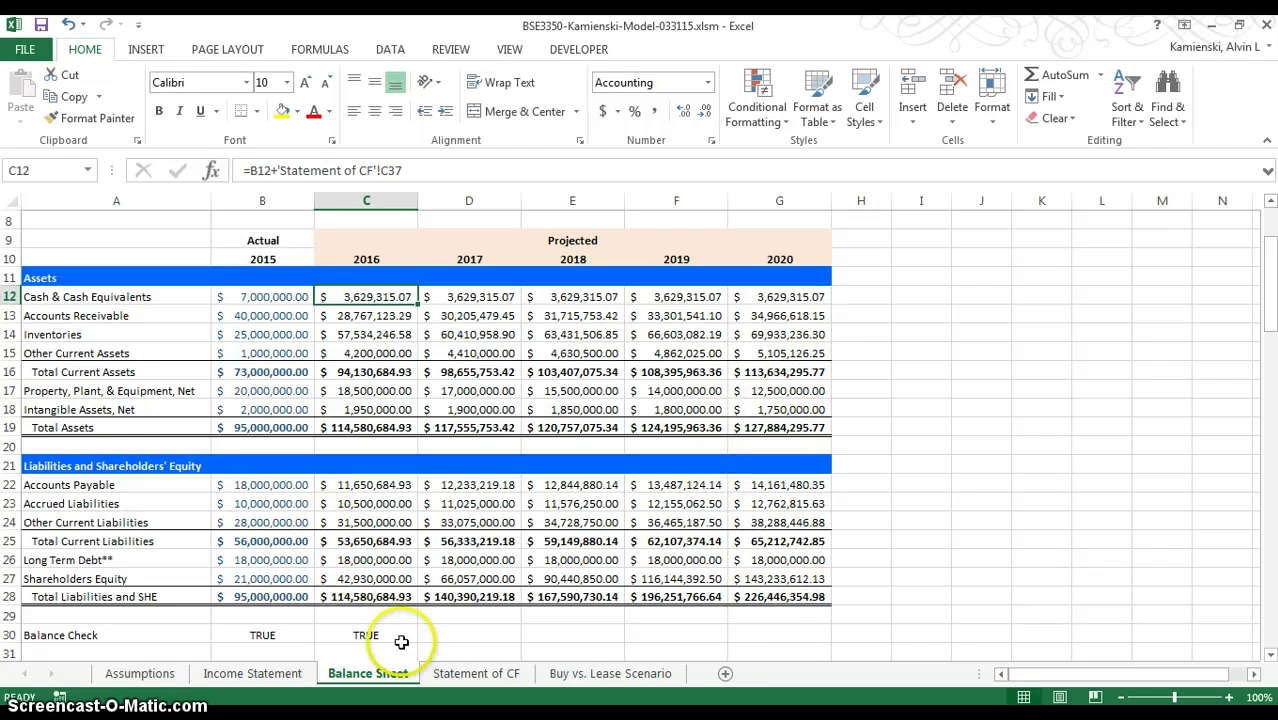
# - On the Statement of CF sheet, copy the 2016 operating activities formulas in C12:C24 across through column I
pyautogui.click(463, 673)
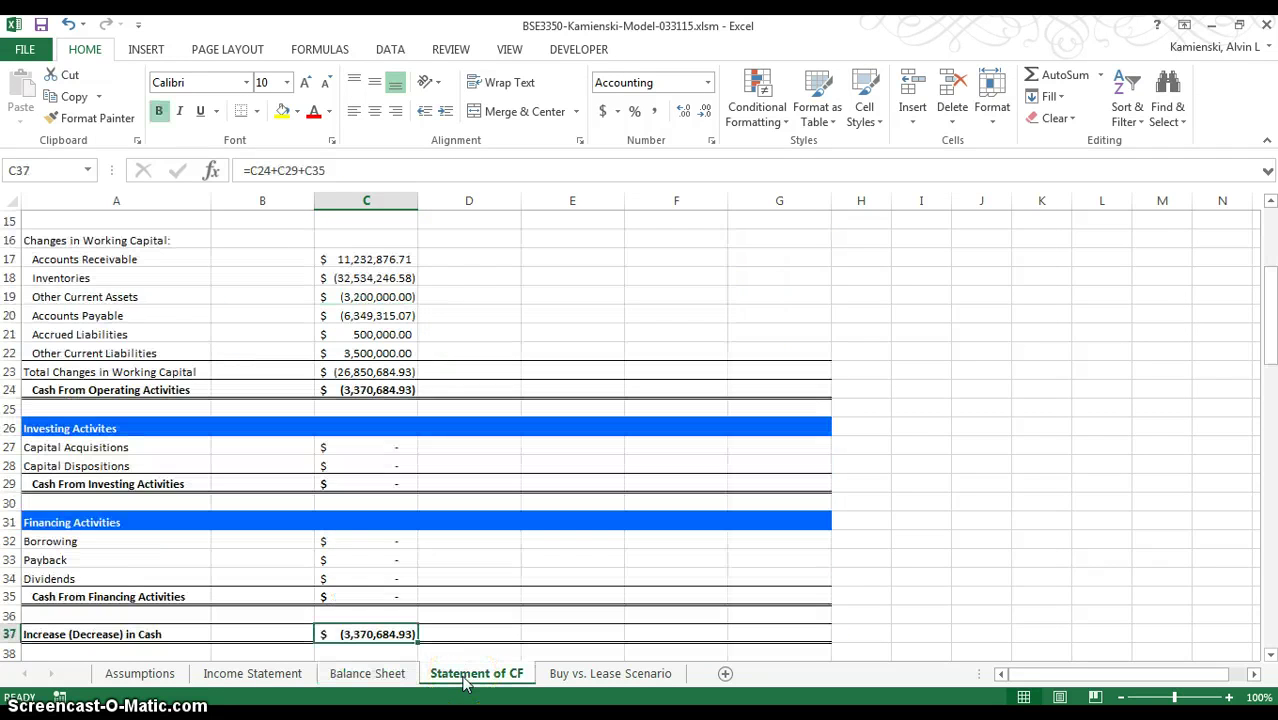
pyautogui.press('pageup')
pyautogui.press('Up')
pyautogui.press('Up')
pyautogui.press('Up')
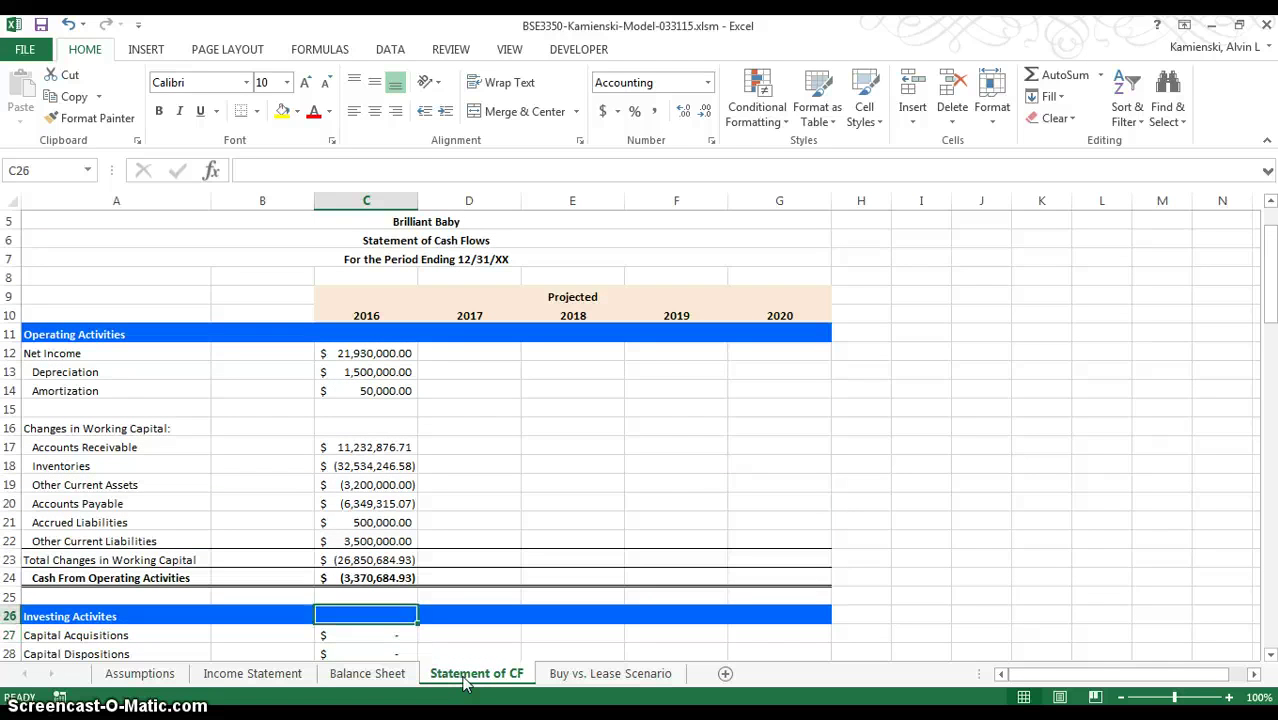
pyautogui.hotkey('shift', 'Up')
pyautogui.hotkey('shift', 'Up')
pyautogui.hotkey('shift', 'Up')
pyautogui.hotkey('shift', 'Up')
pyautogui.hotkey('shift', 'Up')
pyautogui.hotkey('shift', 'Up')
pyautogui.hotkey('shift', 'Up')
pyautogui.hotkey('shift', 'Up')
pyautogui.hotkey('shift', 'Up')
pyautogui.hotkey('shift', 'Up')
pyautogui.hotkey('shift', 'Up')
pyautogui.hotkey('shift', 'Up')
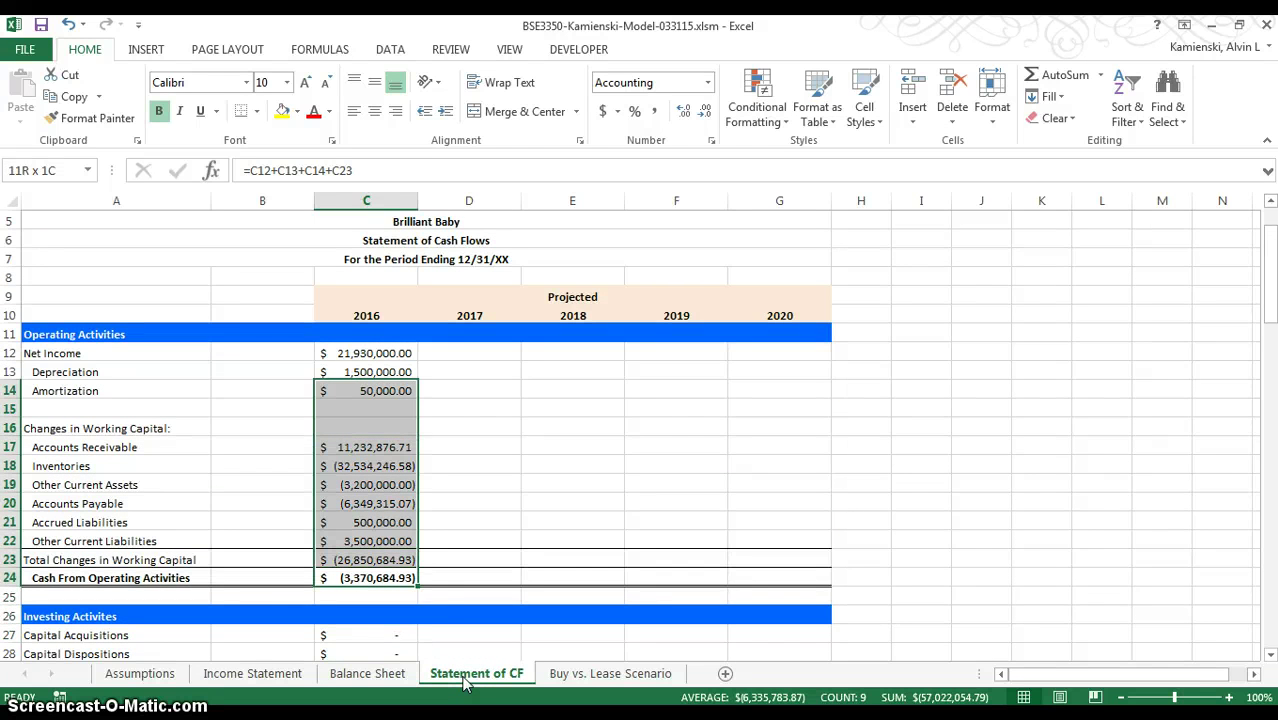
pyautogui.hotkey('ctrl', 'c')
pyautogui.hotkey('shift', 'Right')
pyautogui.hotkey('shift', 'Right')
pyautogui.hotkey('shift', 'Right')
pyautogui.hotkey('shift', 'Right')
pyautogui.hotkey('shift', 'Right')
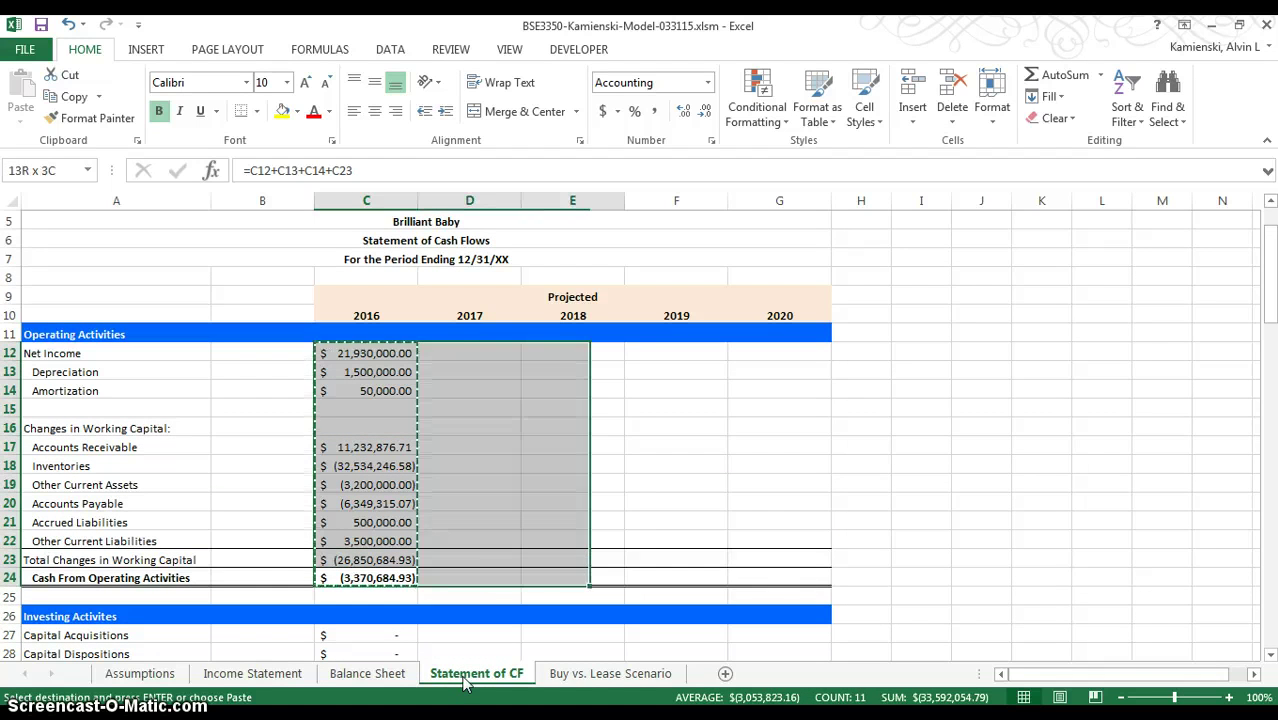
pyautogui.hotkey('shift', 'Right')
pyautogui.press('Return')
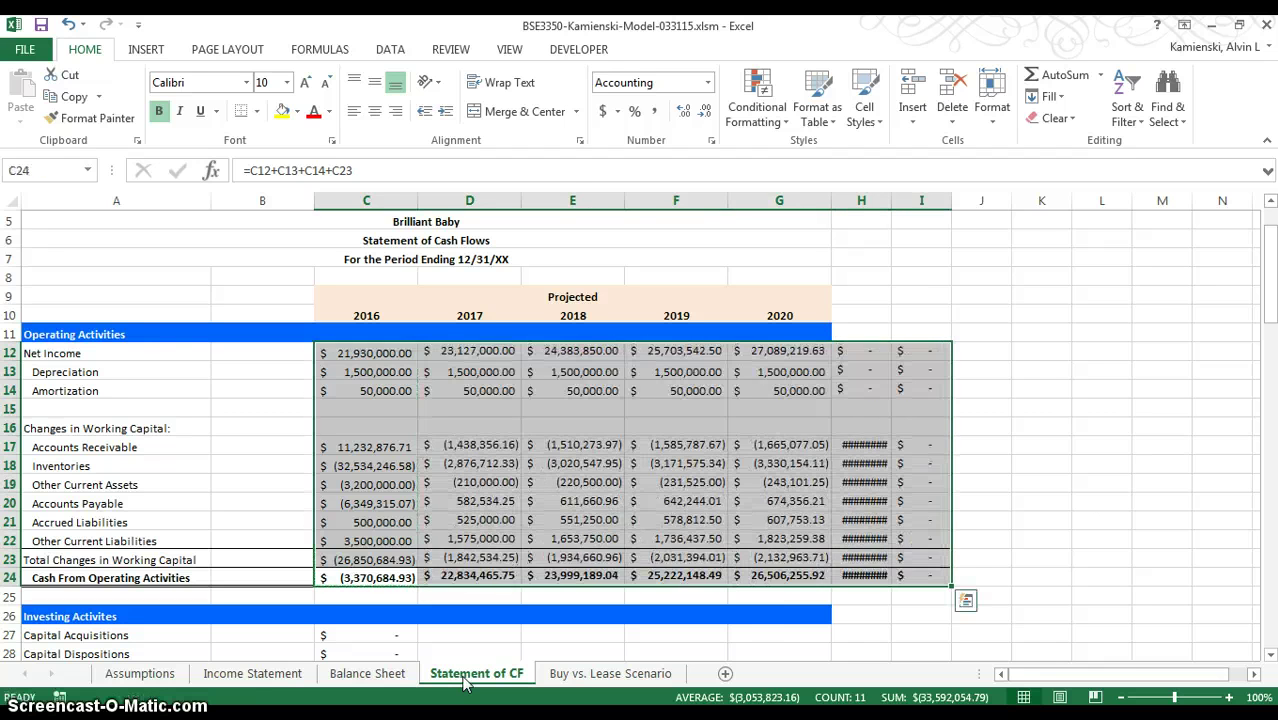
# - Clear the surplus operating activities formulas in H12:I24, beyond the 2020 column
pyautogui.hotkey('ctrl', 'Right')
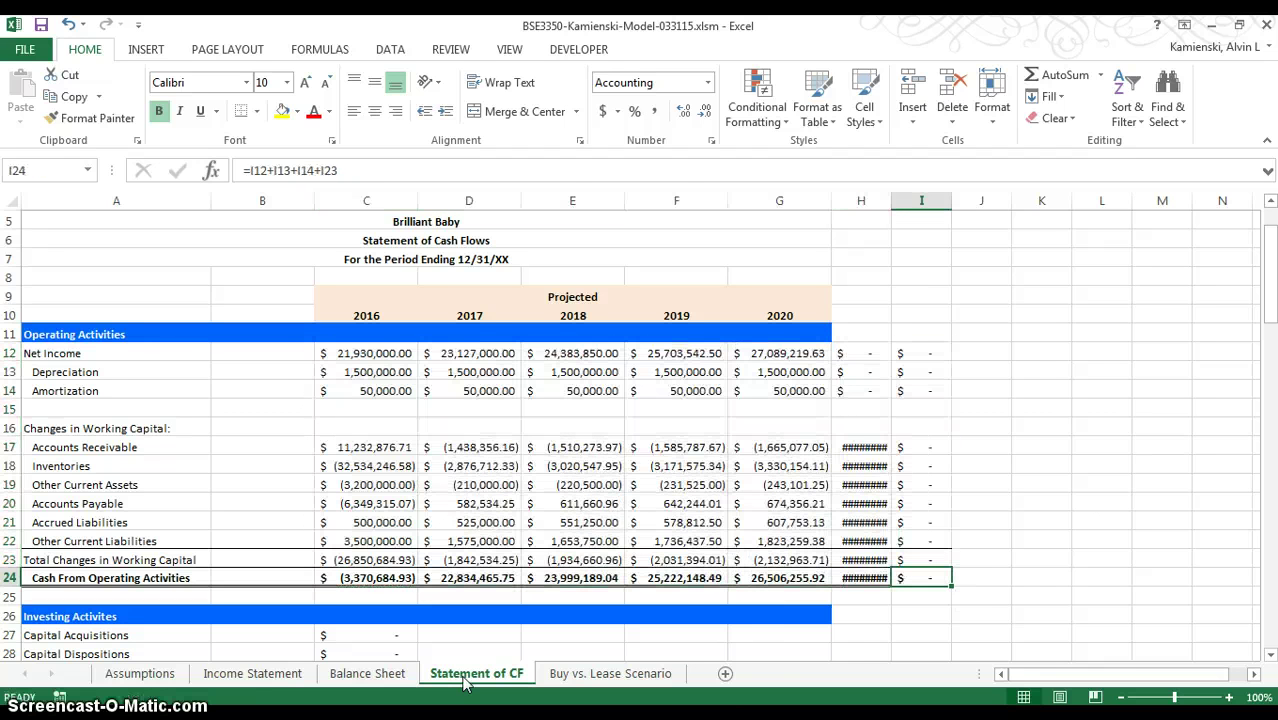
pyautogui.press('Right')
pyautogui.press('Left')
pyautogui.hotkey('shift', 'Left')
pyautogui.hotkey('shift', 'Up')
pyautogui.hotkey('shift', 'Up')
pyautogui.hotkey('shift', 'Up')
pyautogui.hotkey('shift', 'Up')
pyautogui.hotkey('shift', 'Up')
pyautogui.hotkey('shift', 'Up')
pyautogui.hotkey('shift', 'Up')
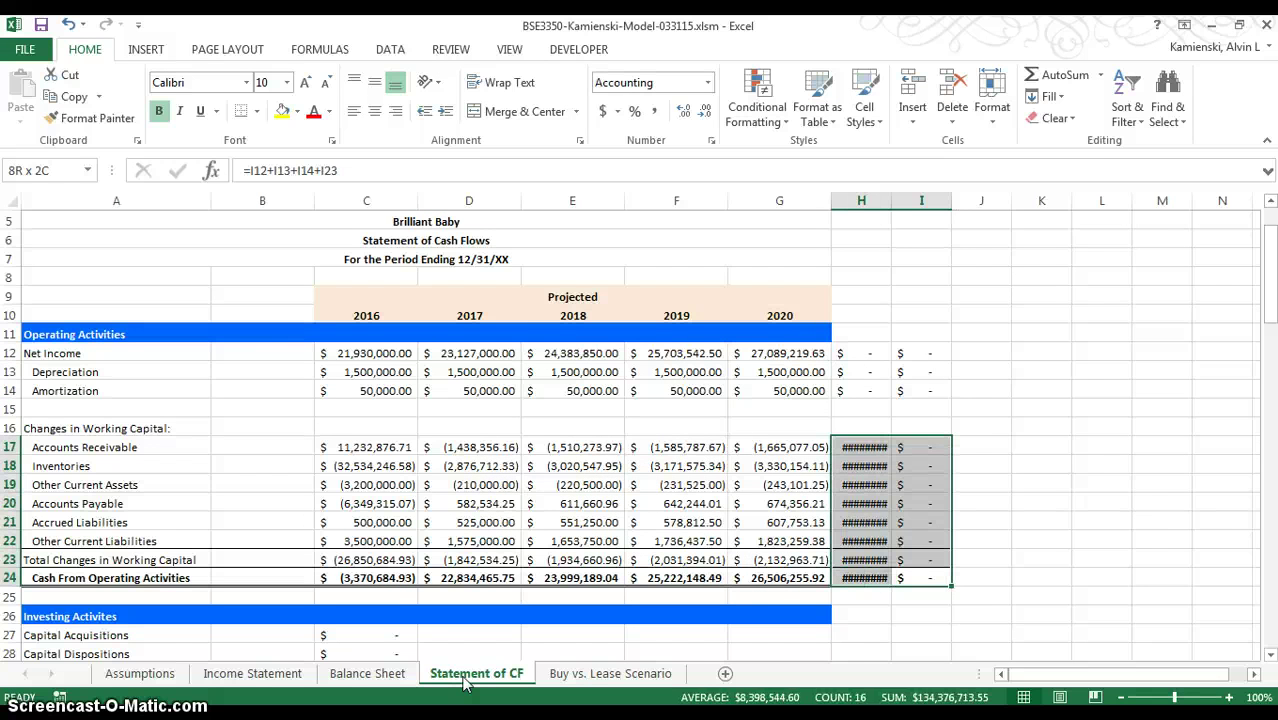
pyautogui.hotkey('shift', 'Up')
pyautogui.hotkey('shift', 'Up')
pyautogui.hotkey('shift', 'Up')
pyautogui.hotkey('shift', 'Up')
pyautogui.hotkey('shift', 'Up')
pyautogui.press('Delete')
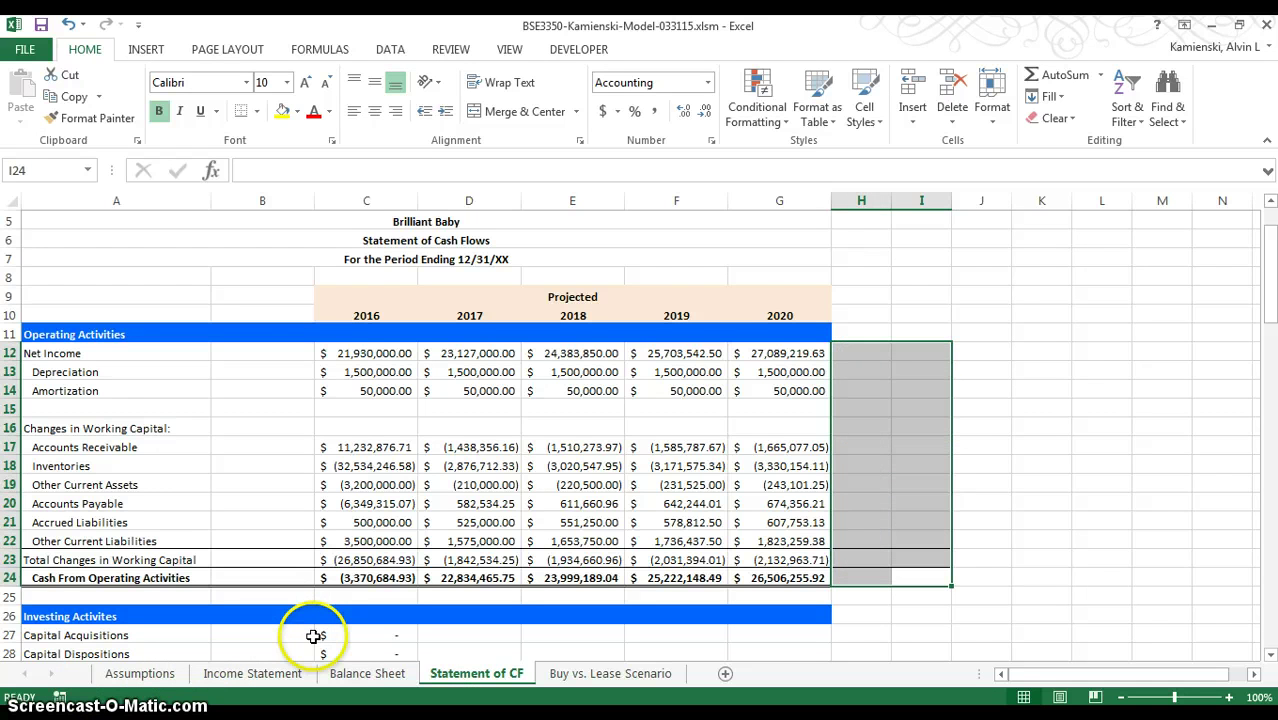
# - Copy the 2016 investing activities formulas in C27:C29 across through the 2020 column, G
pyautogui.click(310, 648)
pyautogui.click(315, 636)
pyautogui.hotkey('shift', 'Down')
pyautogui.hotkey('shift', 'Down')
pyautogui.hotkey('shift', 'Down')
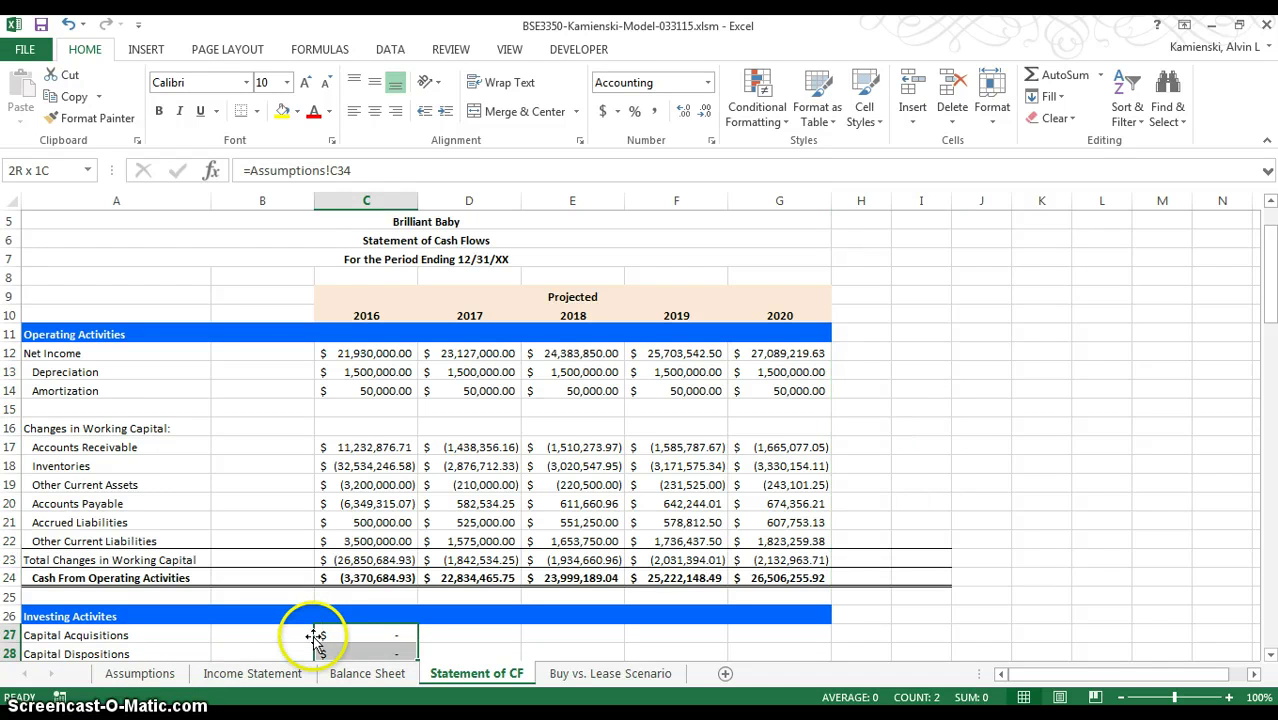
pyautogui.hotkey('shift', 'Down')
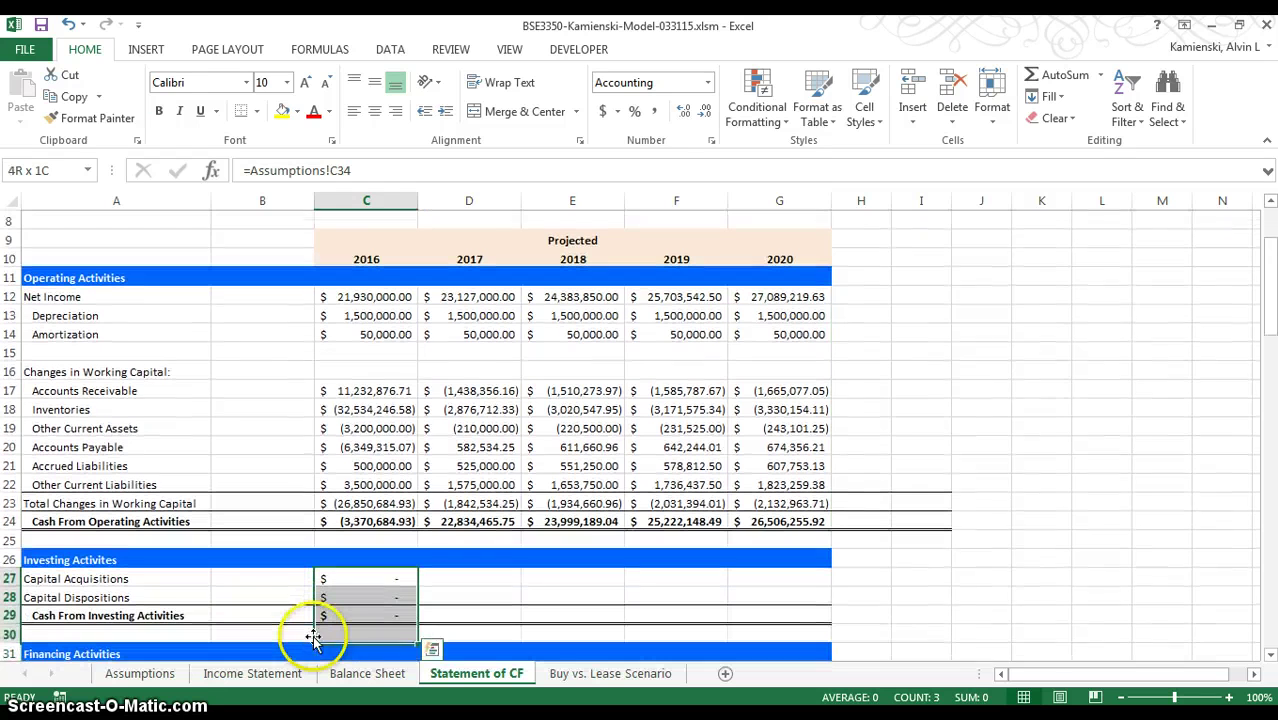
pyautogui.hotkey('ctrl', 'c')
pyautogui.hotkey('shift', 'Right')
pyautogui.hotkey('shift', 'Right')
pyautogui.hotkey('shift', 'Right')
pyautogui.hotkey('shift', 'Right')
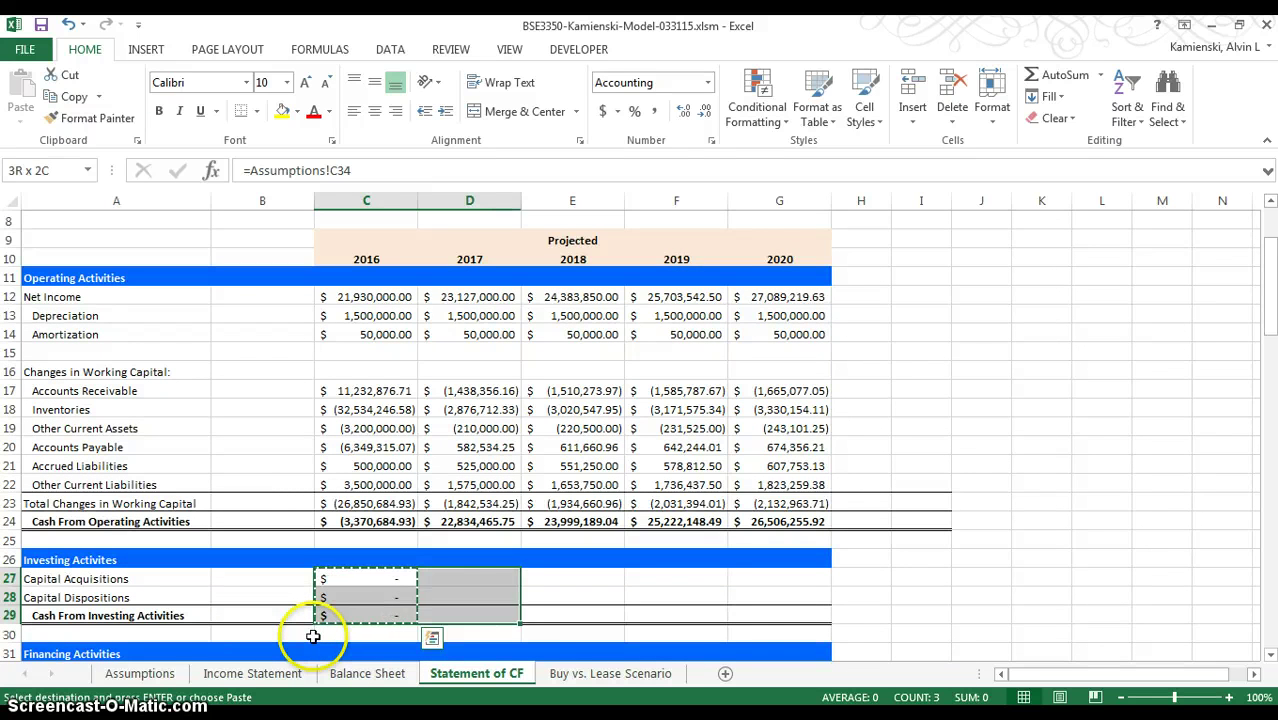
pyautogui.hotkey('shift', 'Right')
pyautogui.hotkey('shift', 'Right')
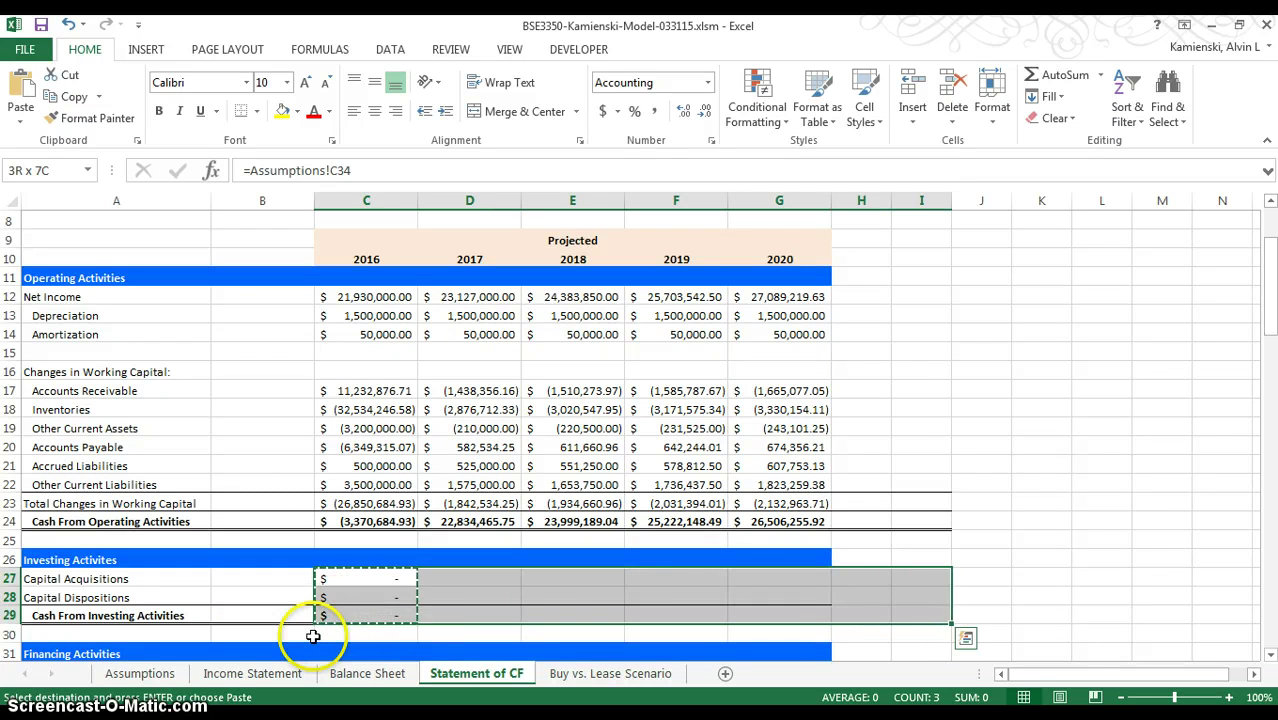
pyautogui.hotkey('shift', 'Left')
pyautogui.hotkey('shift', 'Left')
pyautogui.press('Return')
# - Copy the 2016 financing activities formulas in C32:C35 across through the 2020 column, G
pyautogui.press('Down')
pyautogui.press('Down')
pyautogui.press('Down')
pyautogui.press('Down')
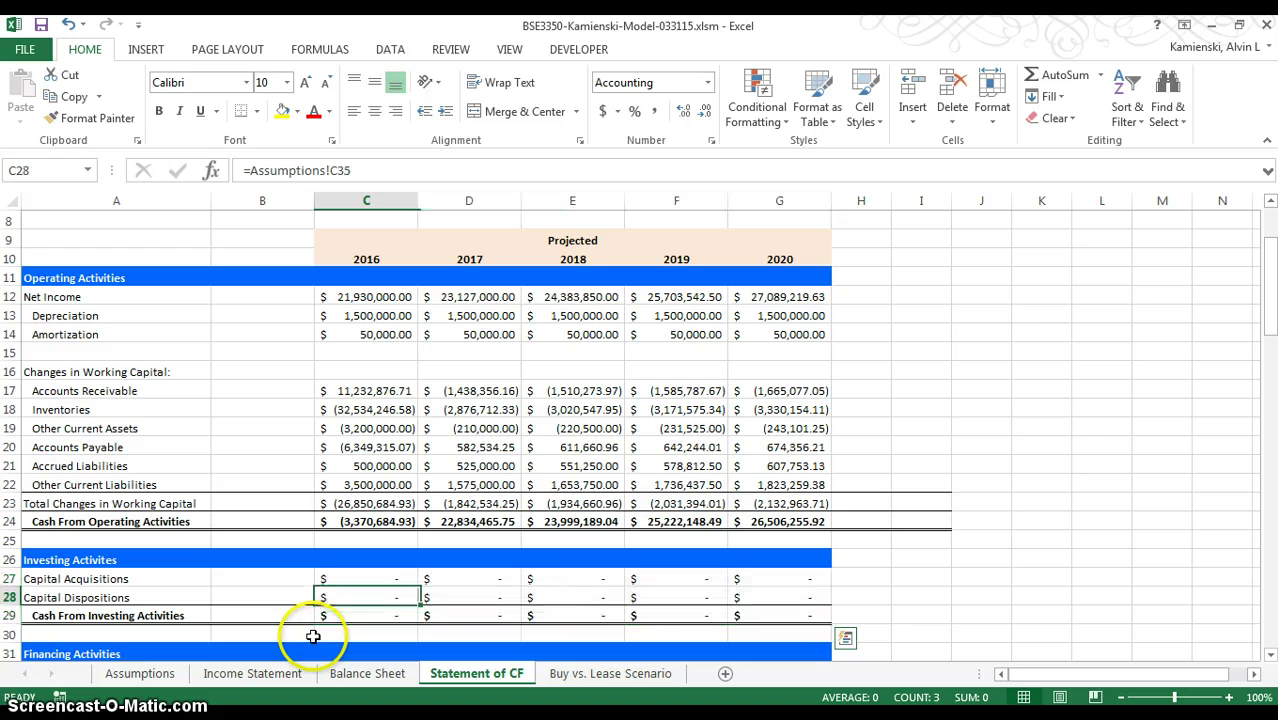
pyautogui.press('Down')
pyautogui.press('Down')
pyautogui.press('Down')
pyautogui.press('Down')
pyautogui.press('Down')
pyautogui.press('Down')
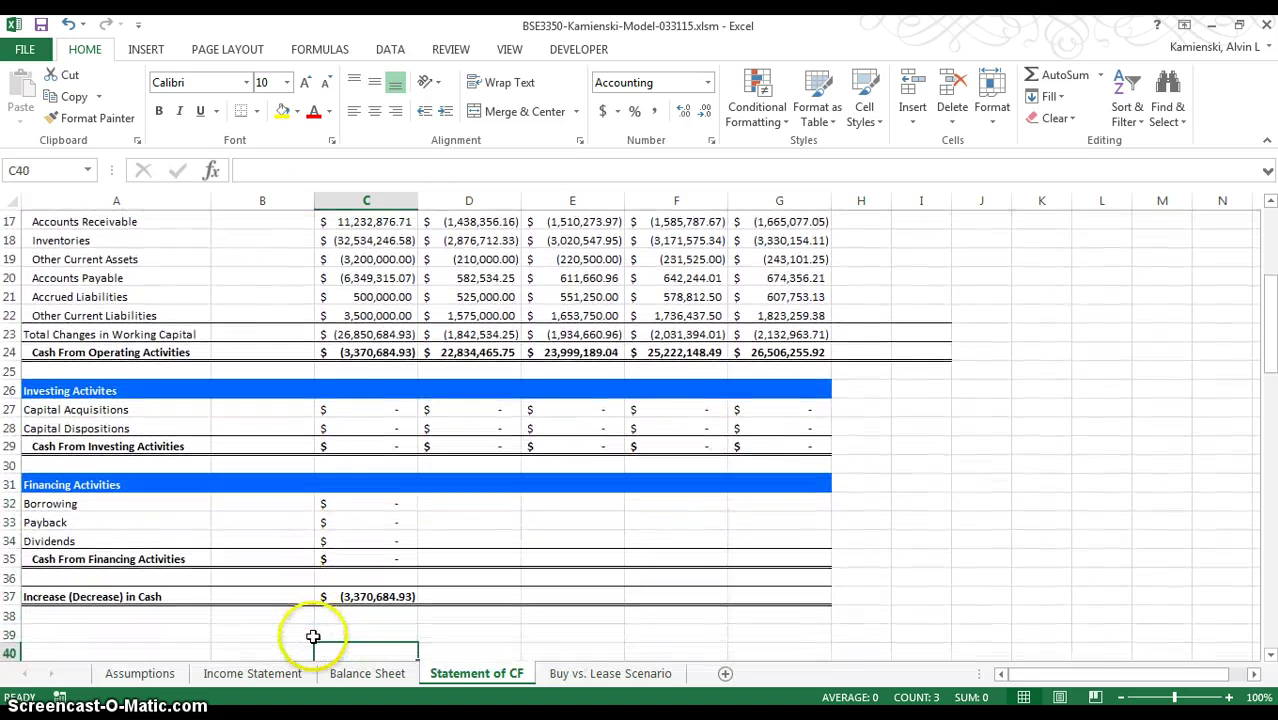
pyautogui.press('Down')
pyautogui.press('Up')
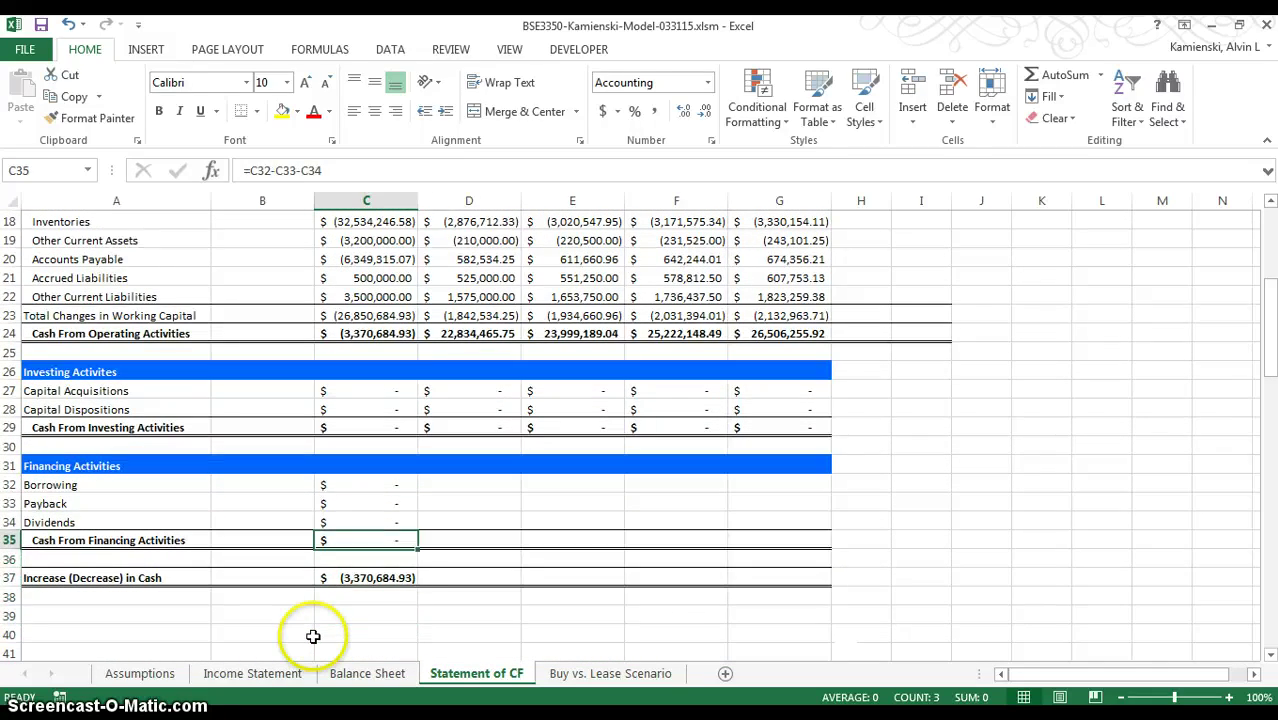
pyautogui.press('Up')
pyautogui.press('Up')
pyautogui.press('Up')
pyautogui.press('Down')
pyautogui.press('Down')
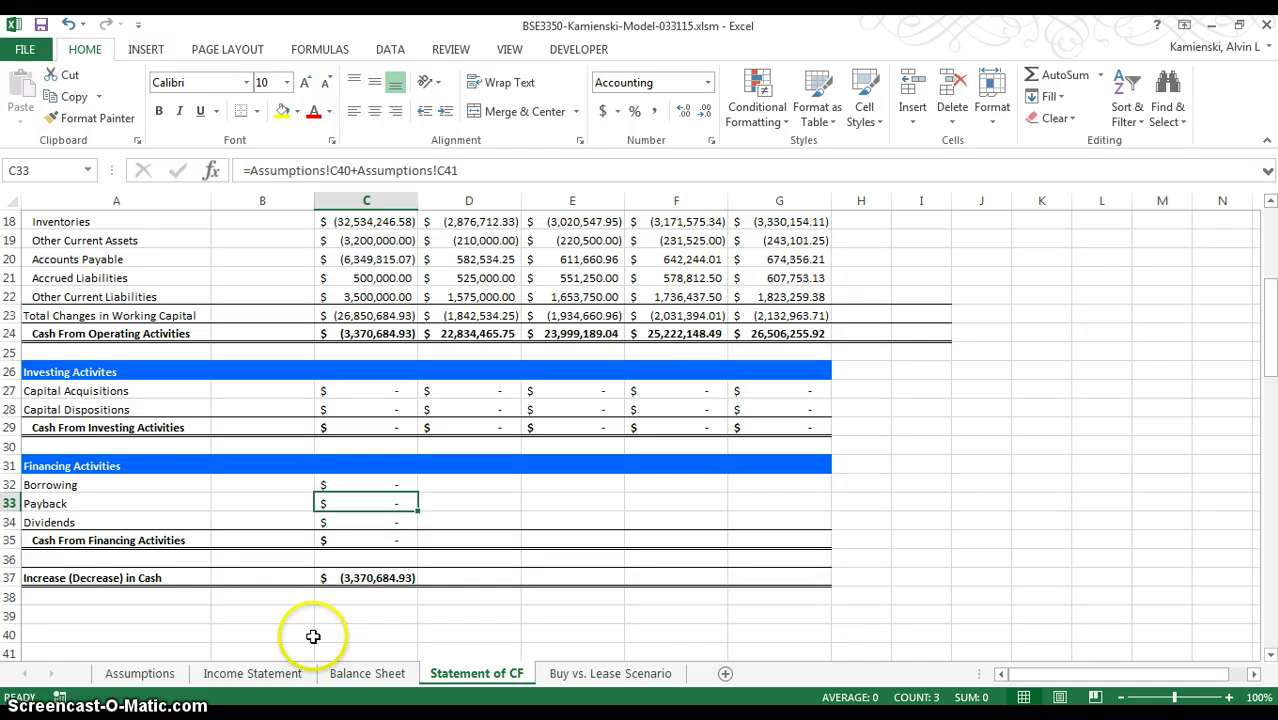
pyautogui.press('Up')
pyautogui.hotkey('shift', 'Down')
pyautogui.hotkey('shift', 'Down')
pyautogui.hotkey('shift', 'Down')
pyautogui.hotkey('ctrl', 'c')
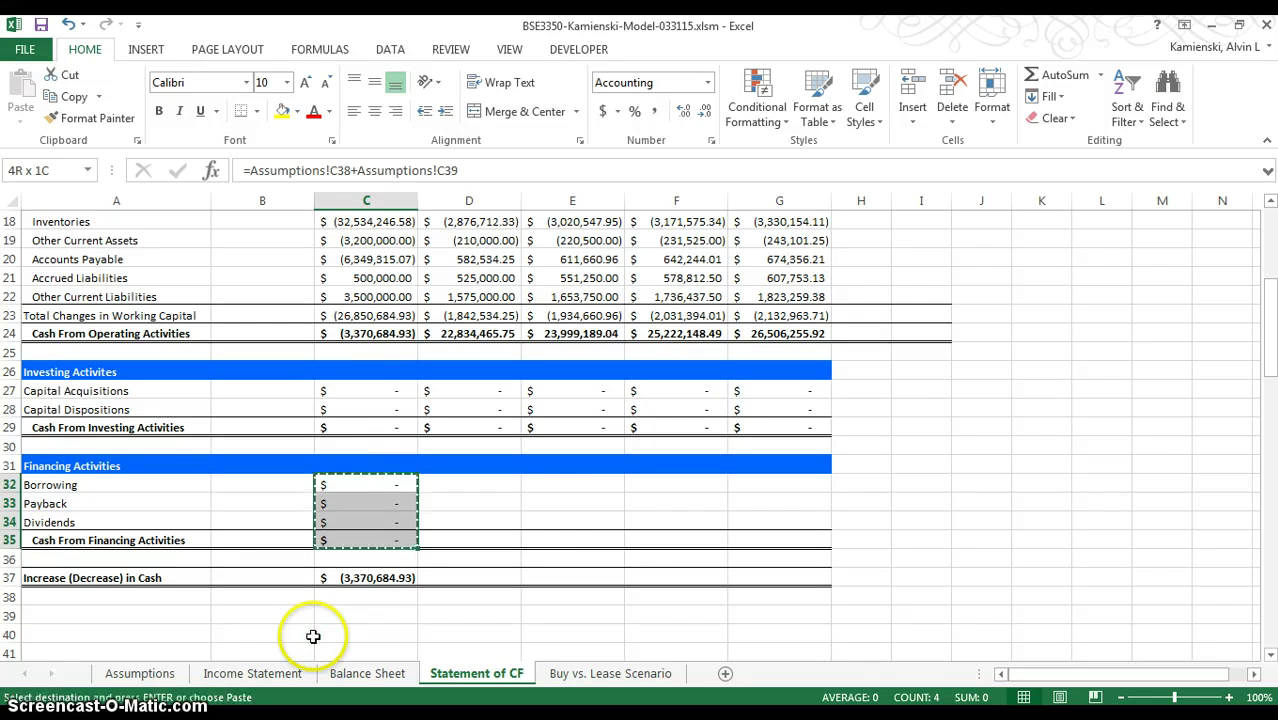
pyautogui.hotkey('shift', 'Right')
pyautogui.hotkey('shift', 'Right')
pyautogui.hotkey('shift', 'Right')
pyautogui.hotkey('shift', 'Right')
pyautogui.hotkey('shift', 'Right')
pyautogui.hotkey('shift', 'Left')
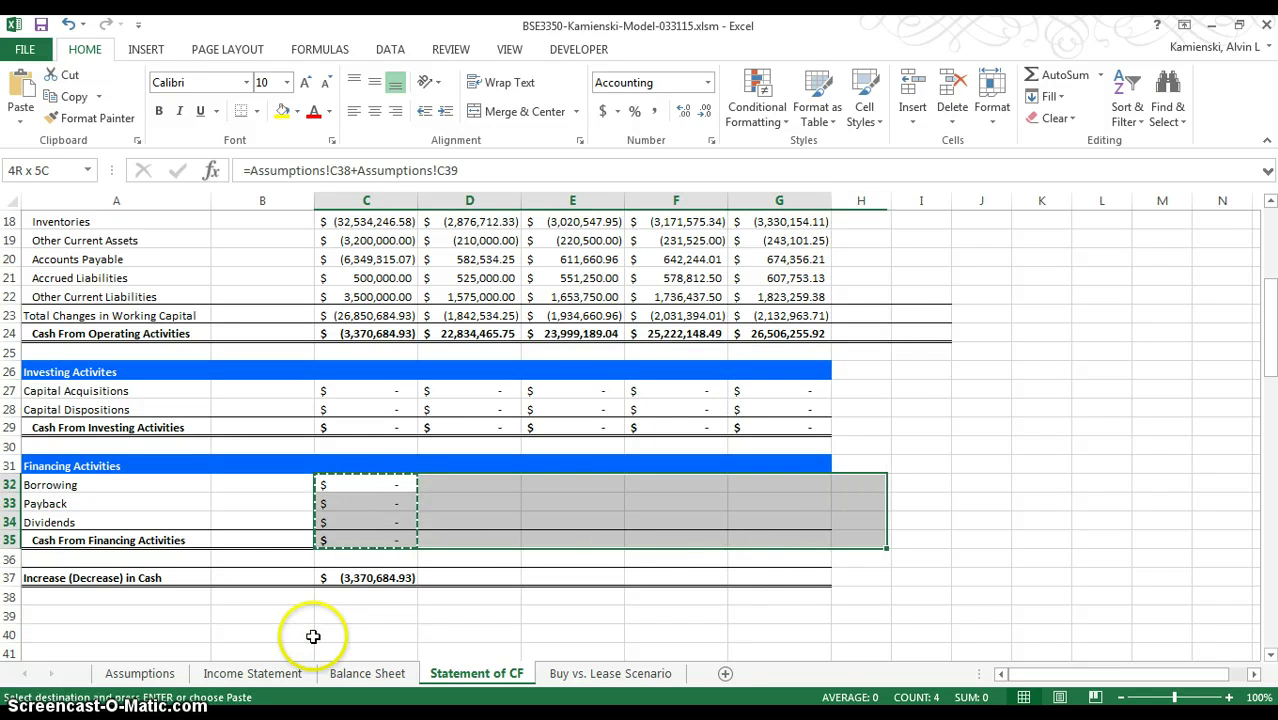
pyautogui.press('Return')
# - Copy the 2016 Increase (Decrease) in Cash formula in C37 across through G37
pyautogui.press('Down')
pyautogui.press('Down')
pyautogui.press('Down')
pyautogui.press('Down')
pyautogui.press('Down')
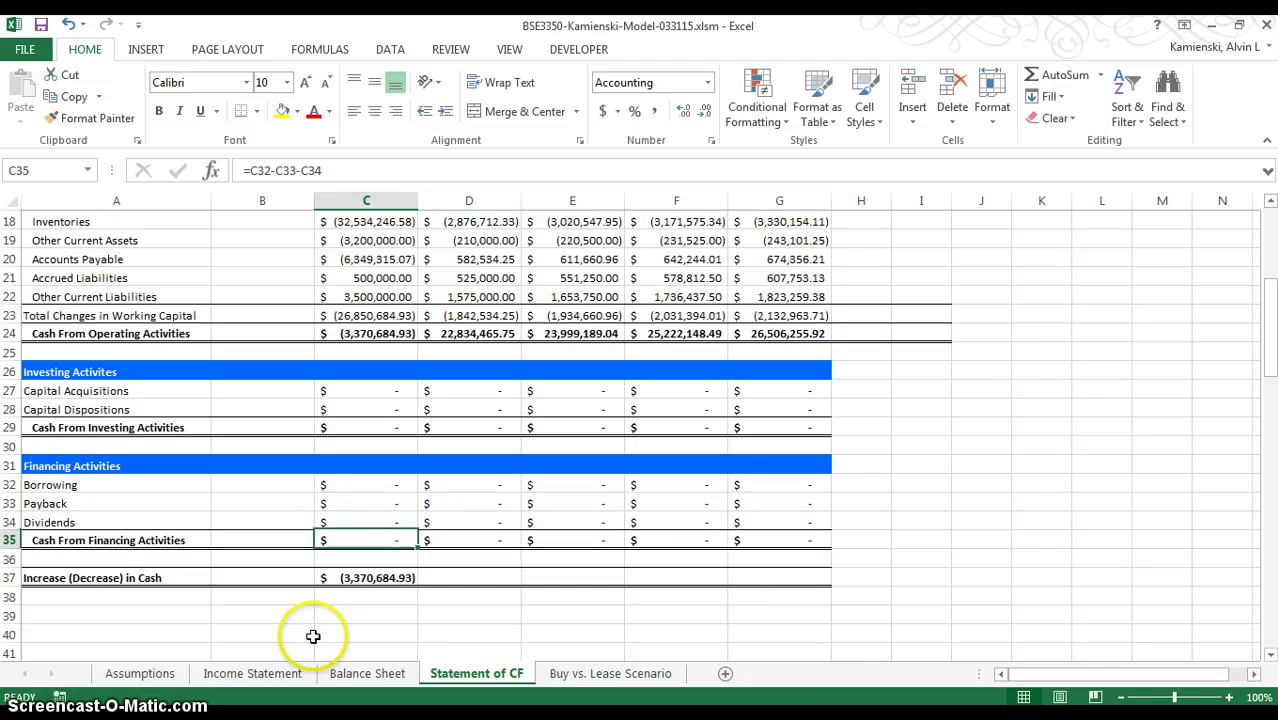
pyautogui.hotkey('ctrl', 'c')
pyautogui.hotkey('shift', 'Right')
pyautogui.hotkey('shift', 'Right')
pyautogui.hotkey('shift', 'Right')
pyautogui.hotkey('shift', 'Right')
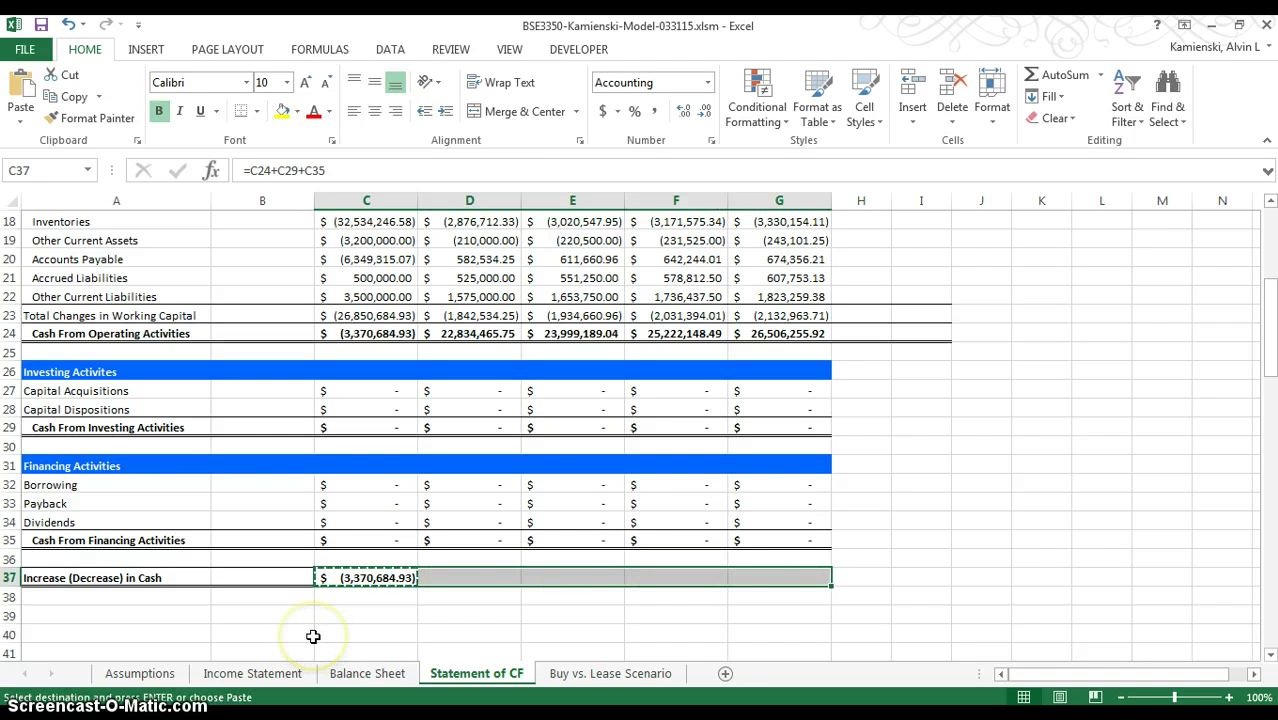
pyautogui.press('Return')
# - Delete the surplus sheet column H, just beyond the 2020 column of the cash flow statement
pyautogui.click(852, 430)
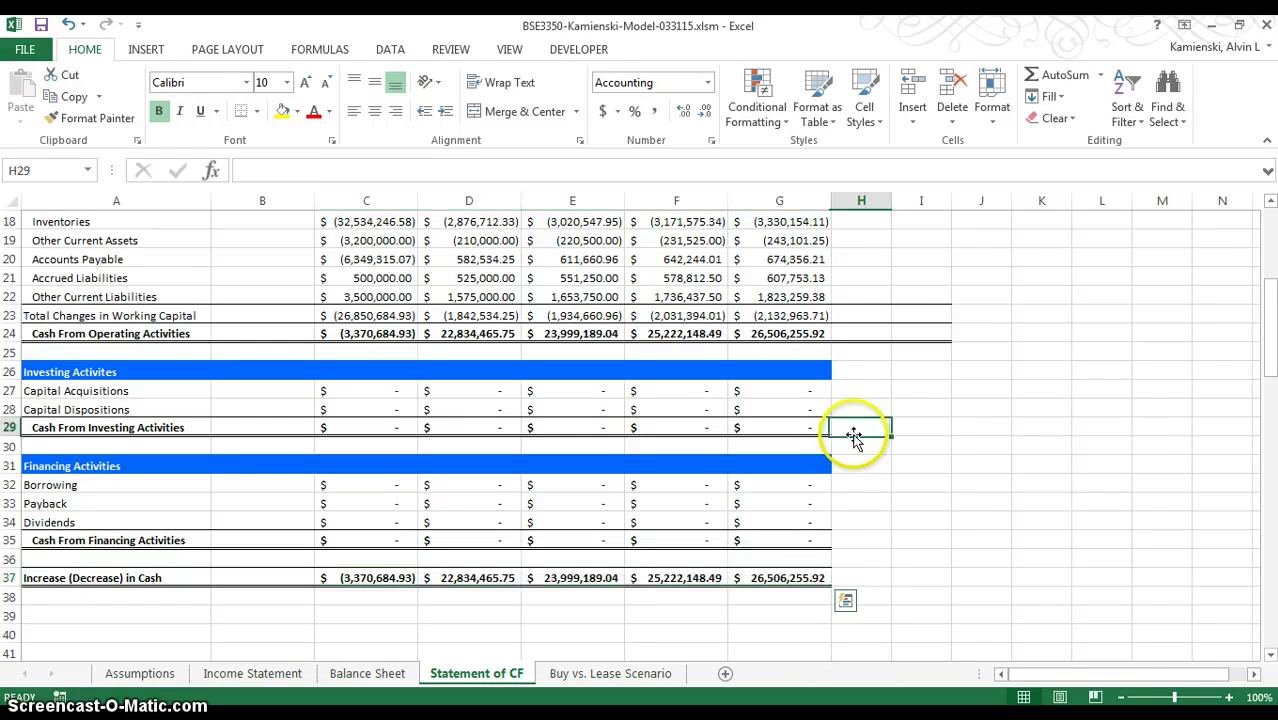
pyautogui.press('alt')
pyautogui.press('h')
pyautogui.press('d')
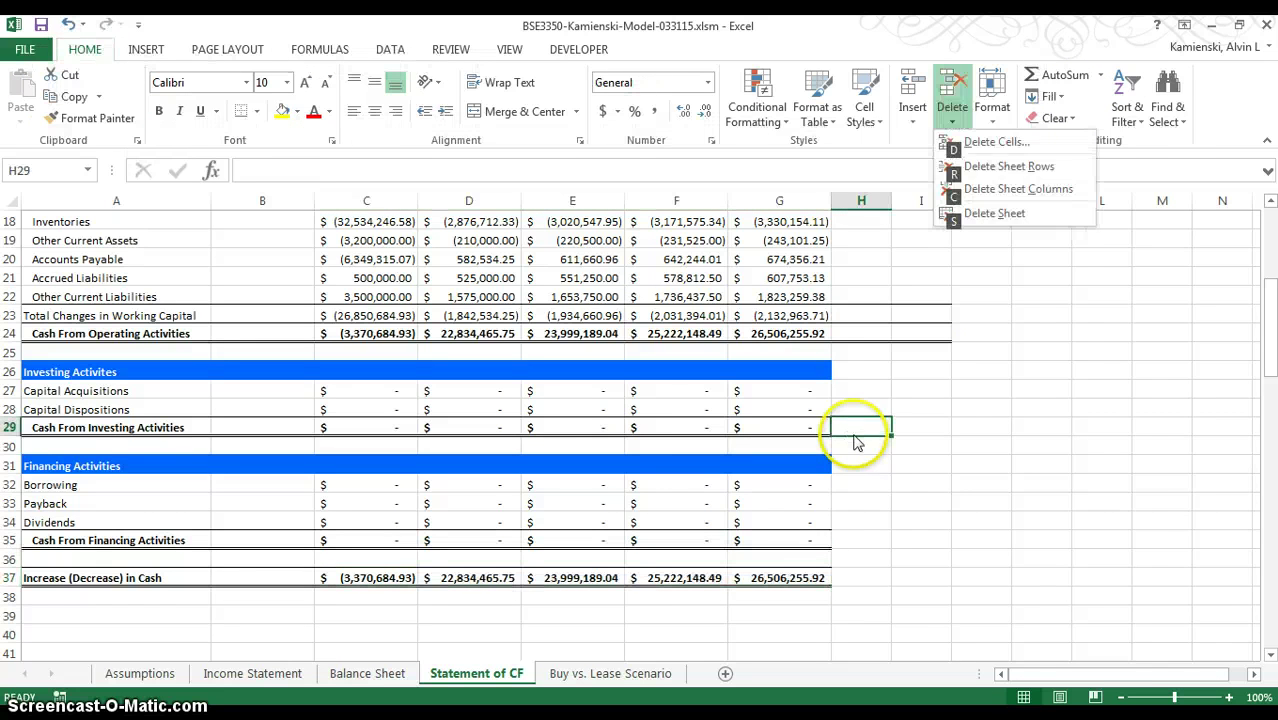
pyautogui.press('c')
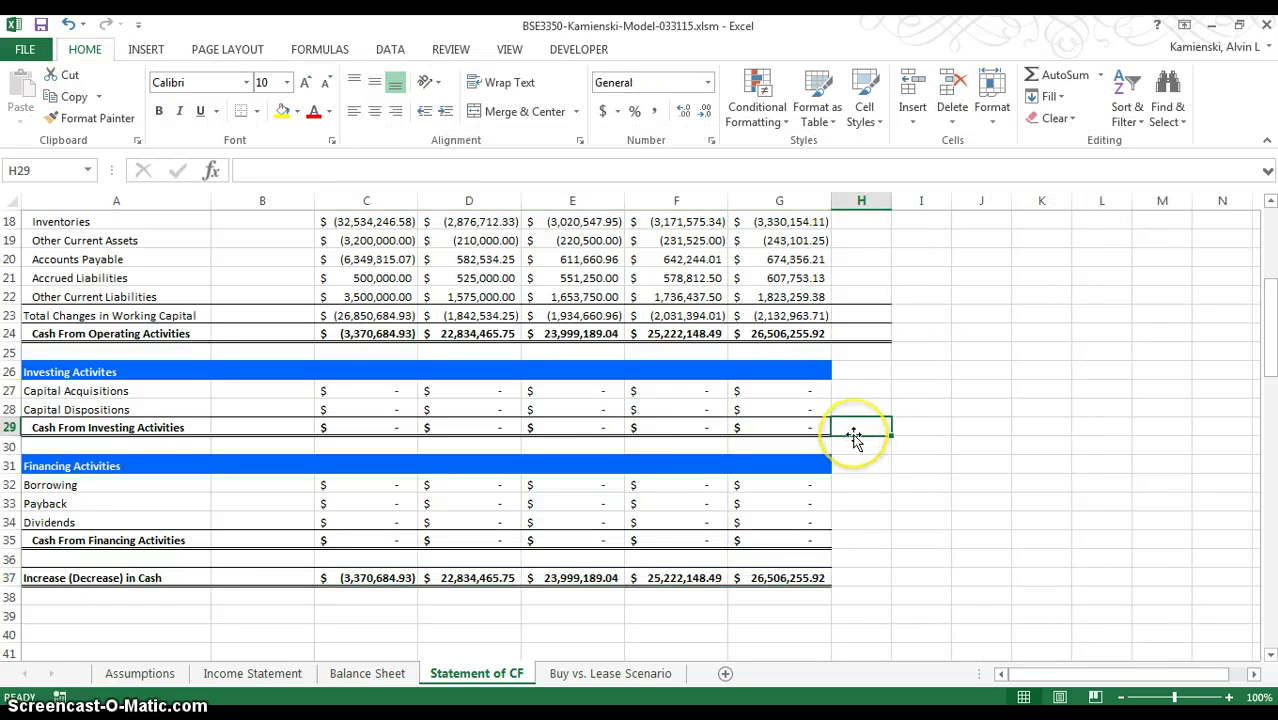
# - On the Balance Sheet, compare Total Assets with Total Liabilities and SHE for the projected years, working back from 2020 to 2018
pyautogui.hotkey('ctrl', 'pageup')
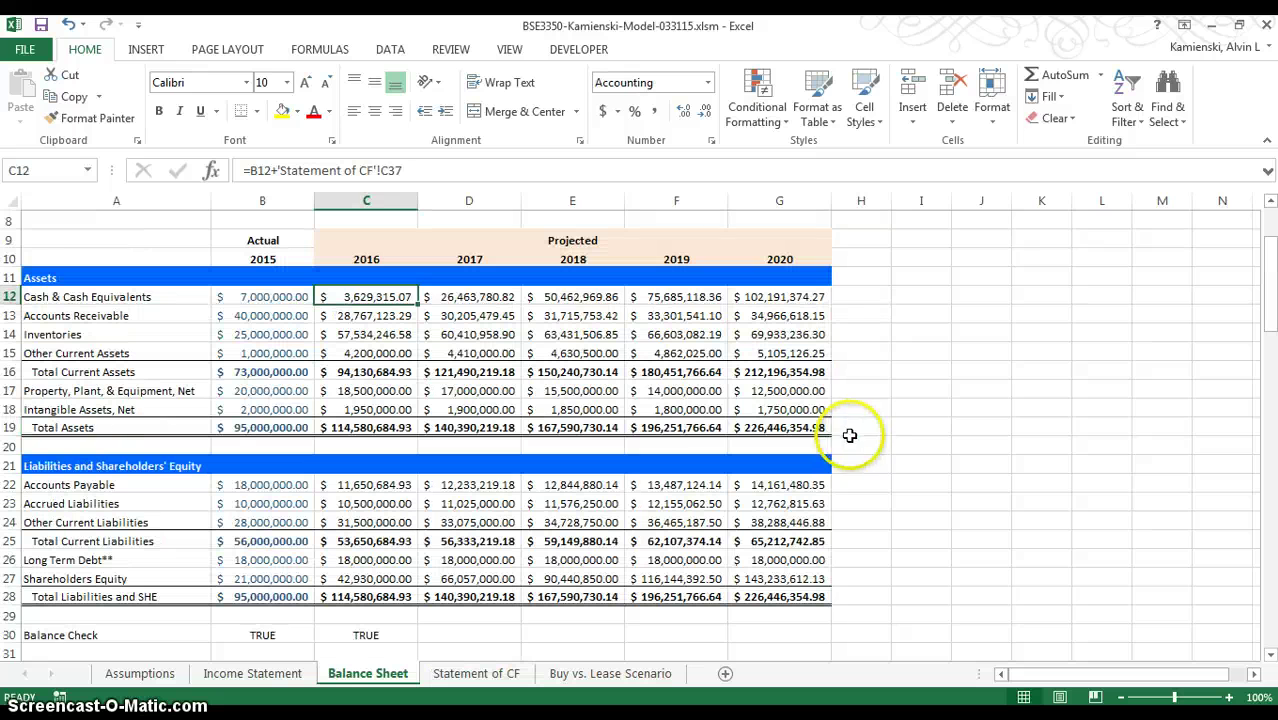
pyautogui.click(783, 425)
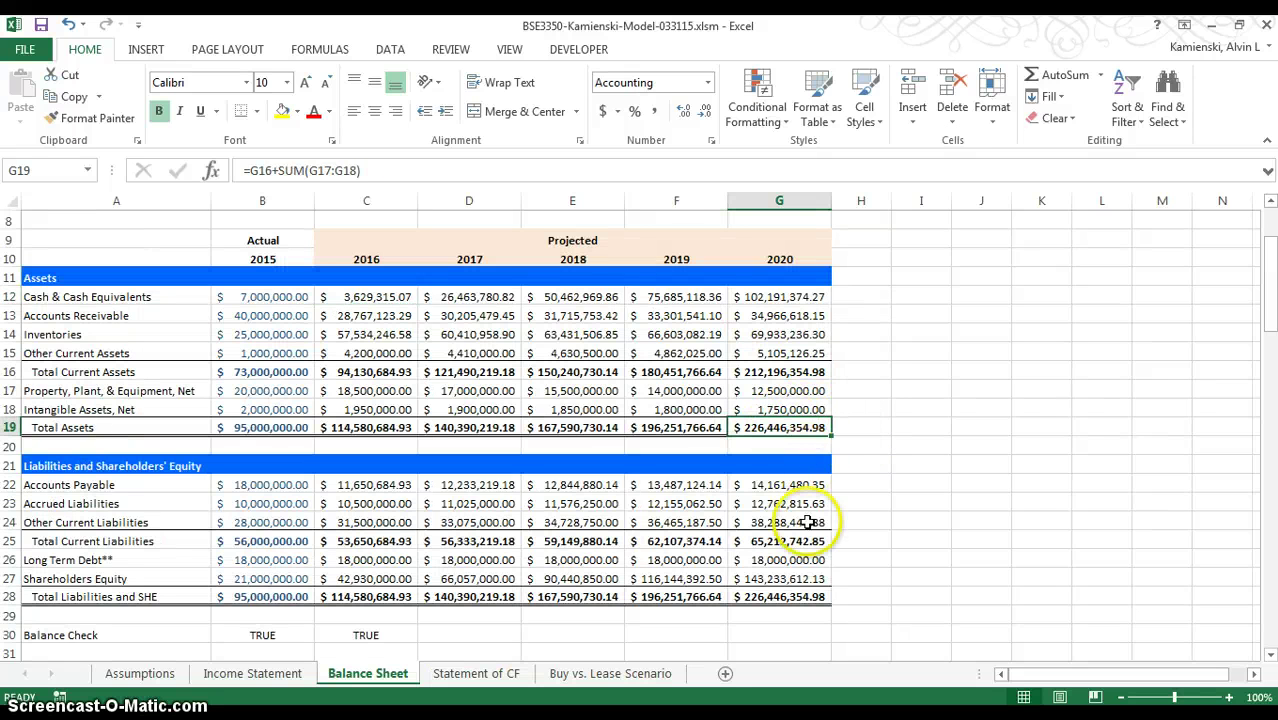
pyautogui.keyDown('ctrl'); pyautogui.click(785, 594); pyautogui.keyUp('ctrl')
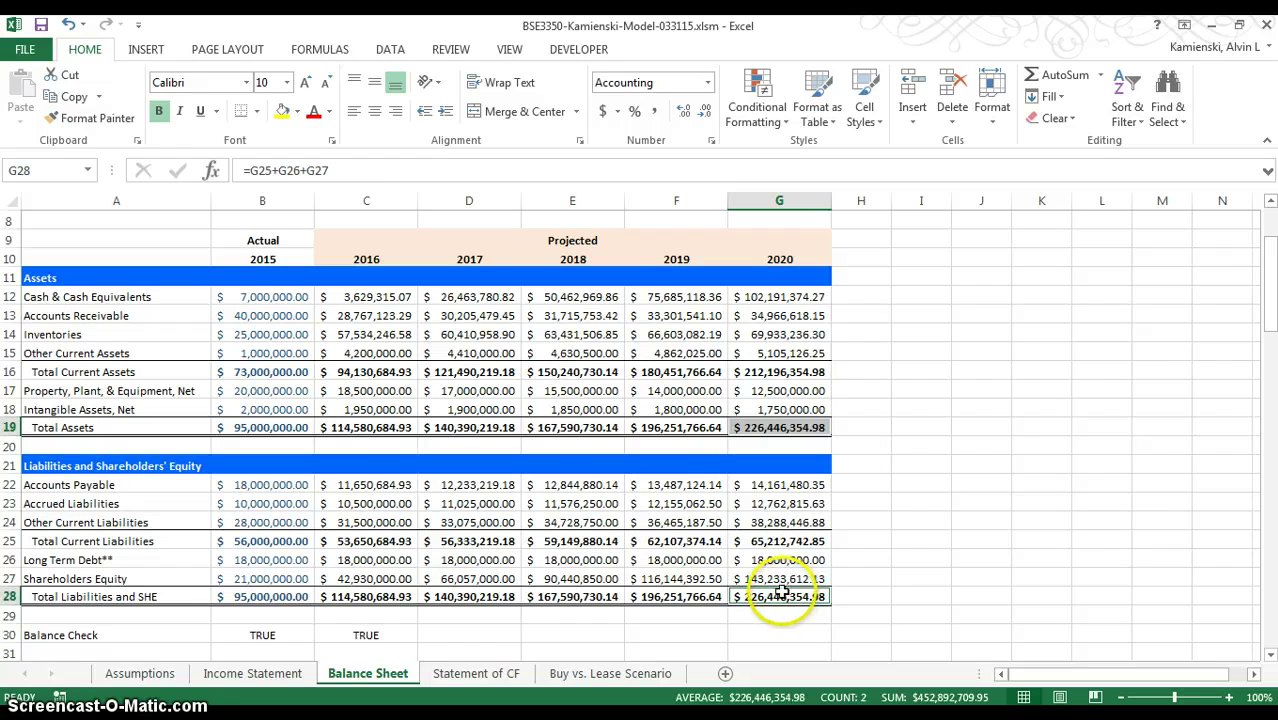
pyautogui.keyDown('ctrl'); pyautogui.click(702, 598); pyautogui.keyUp('ctrl')
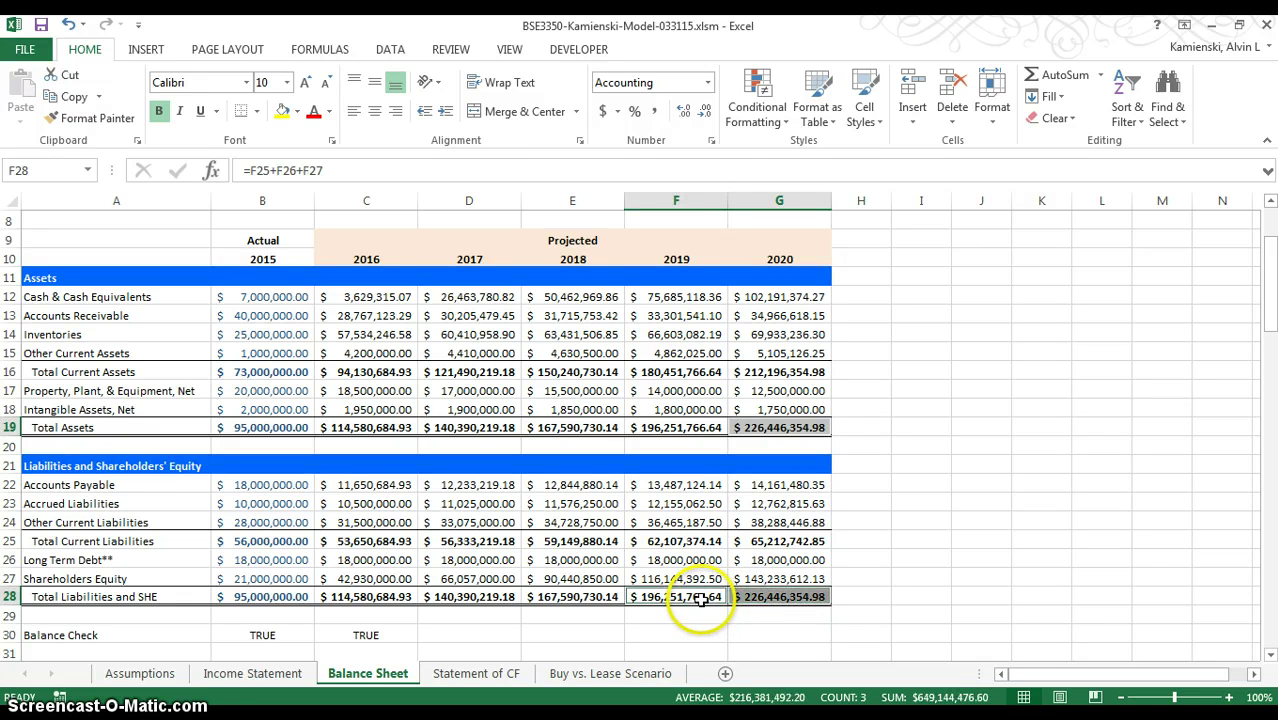
pyautogui.keyDown('ctrl'); pyautogui.click(650, 430); pyautogui.keyUp('ctrl')
pyautogui.keyDown('ctrl'); pyautogui.click(590, 437); pyautogui.keyUp('ctrl')
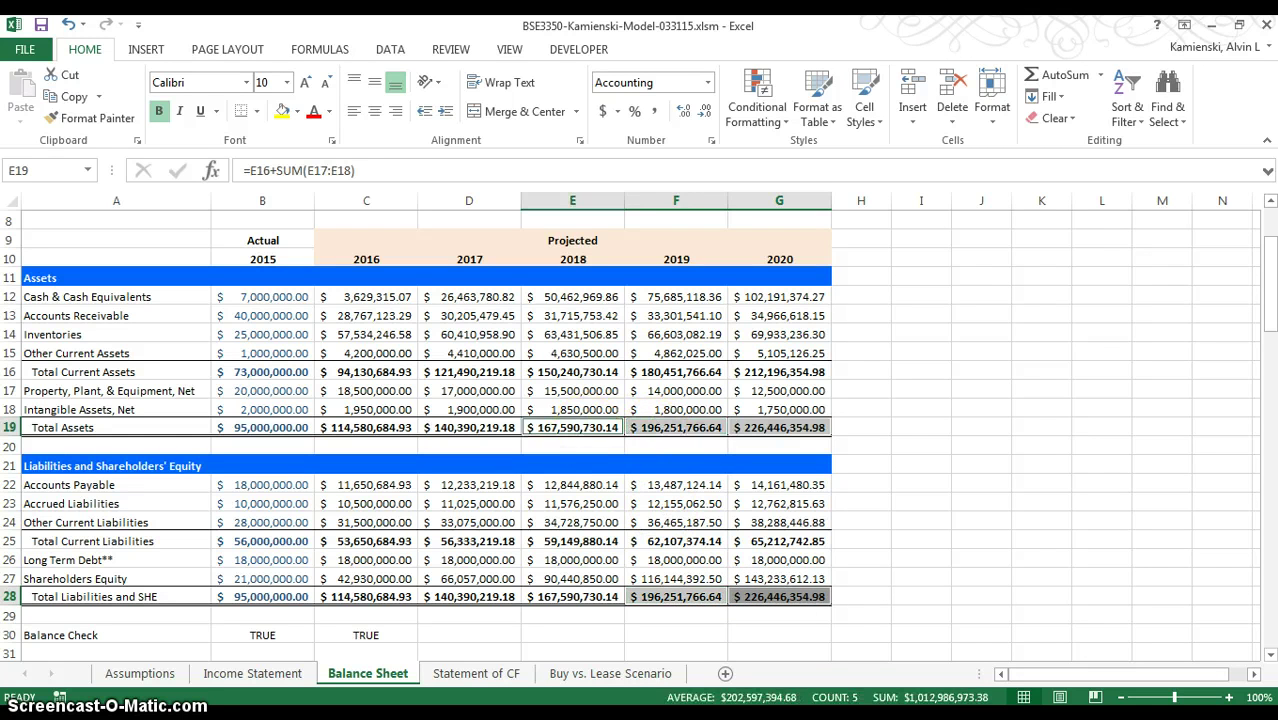